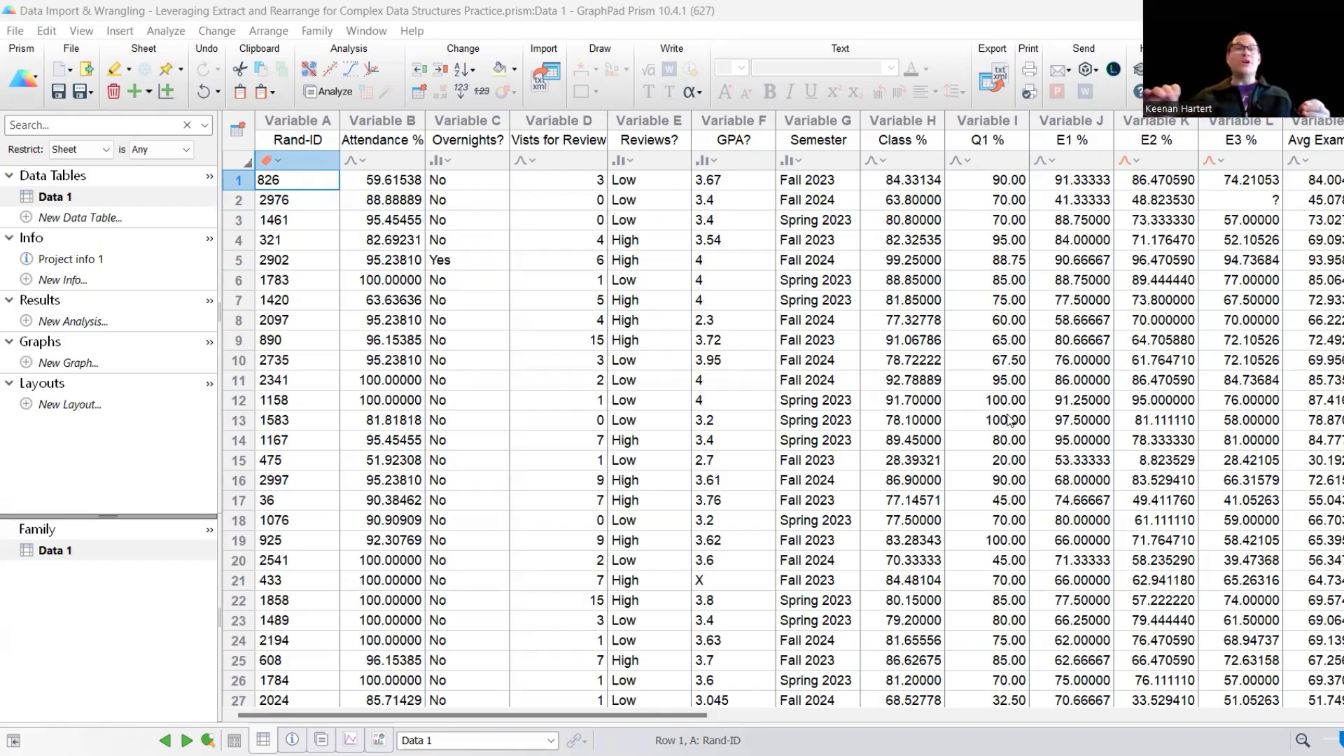
left_click(1109, 504)
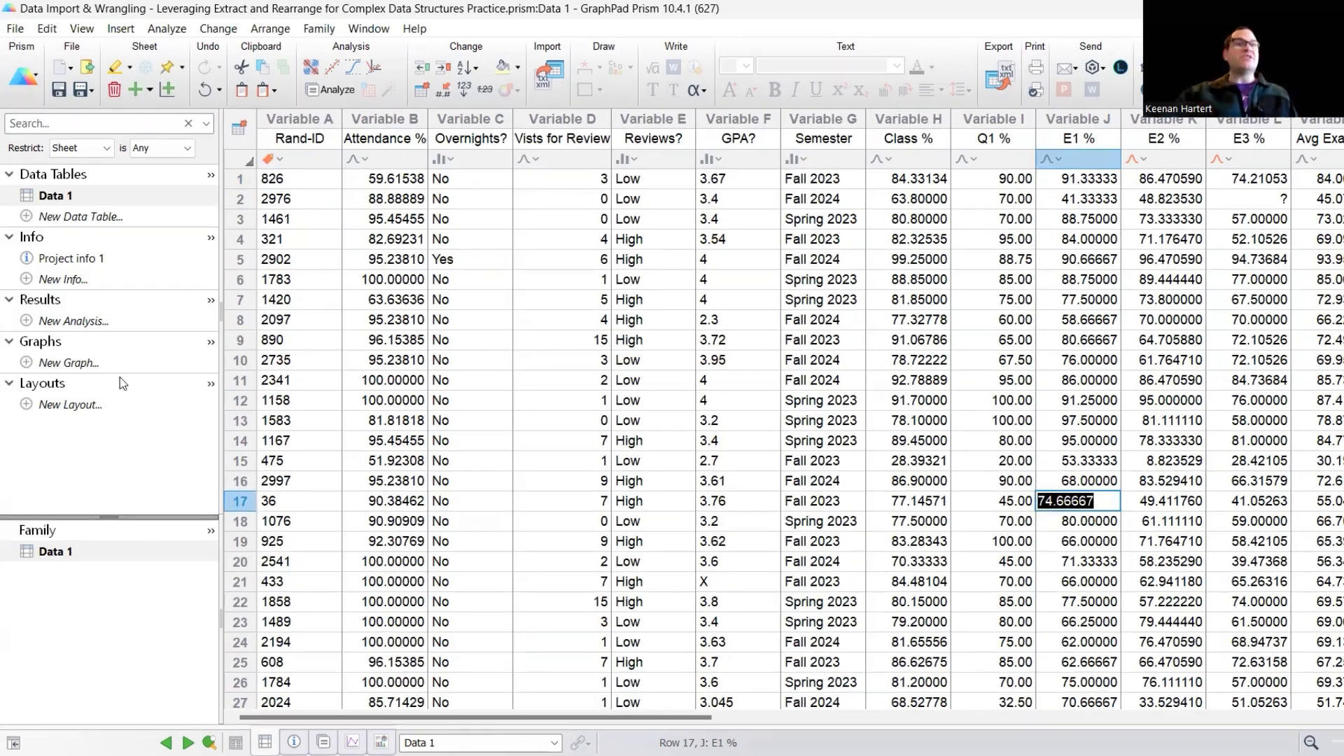
left_click(70, 341)
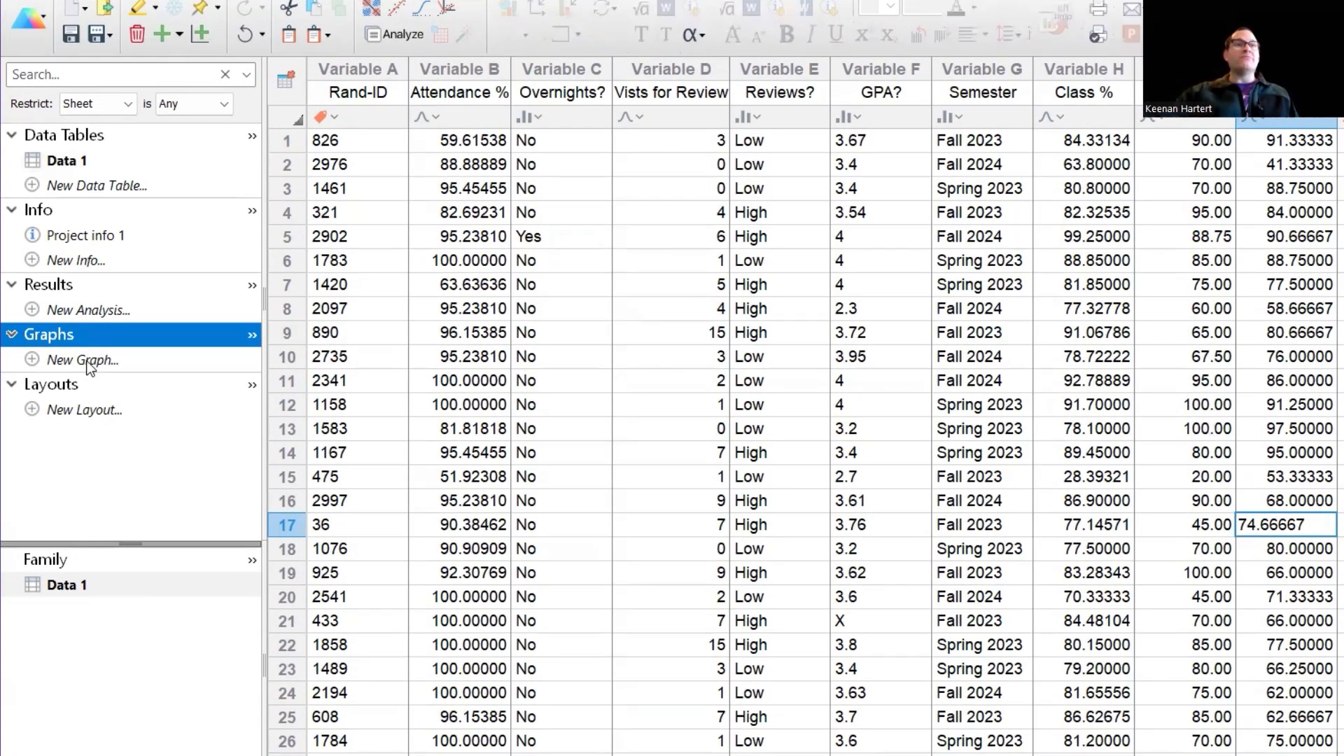
left_click(87, 362)
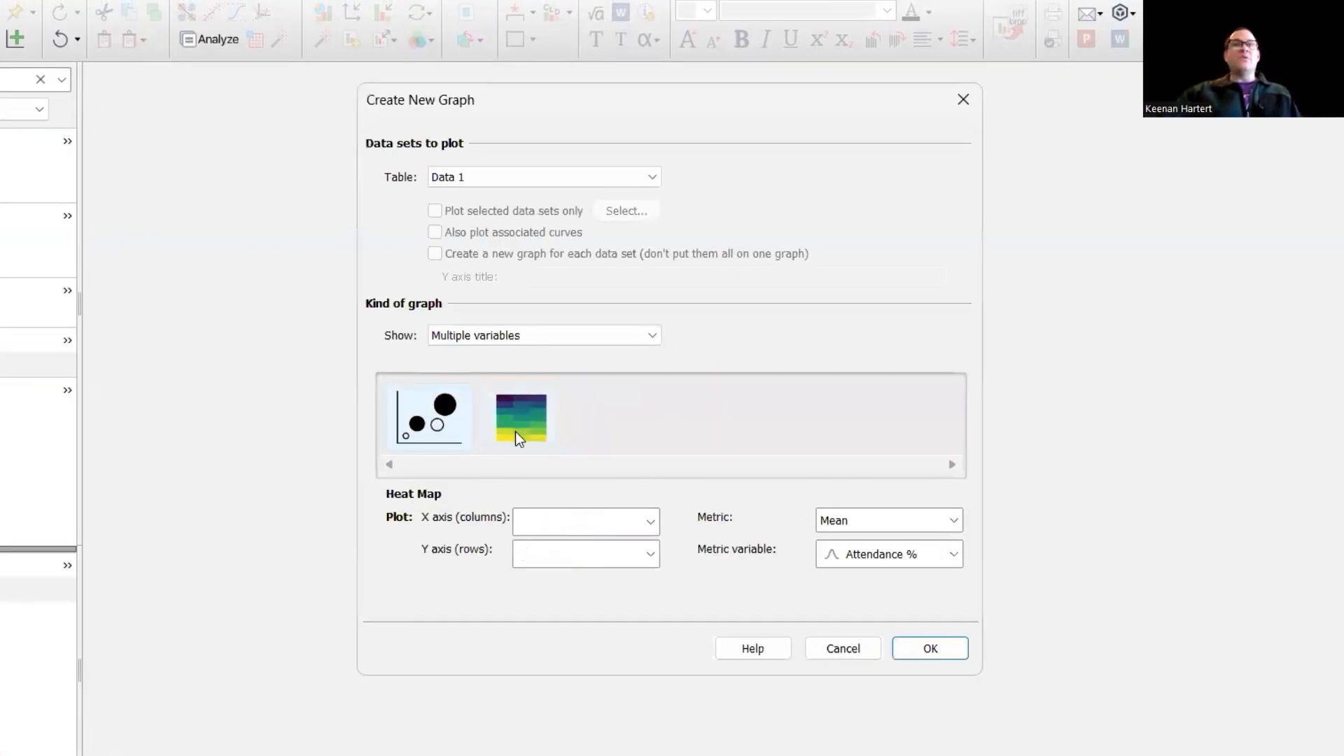
left_click(842, 654)
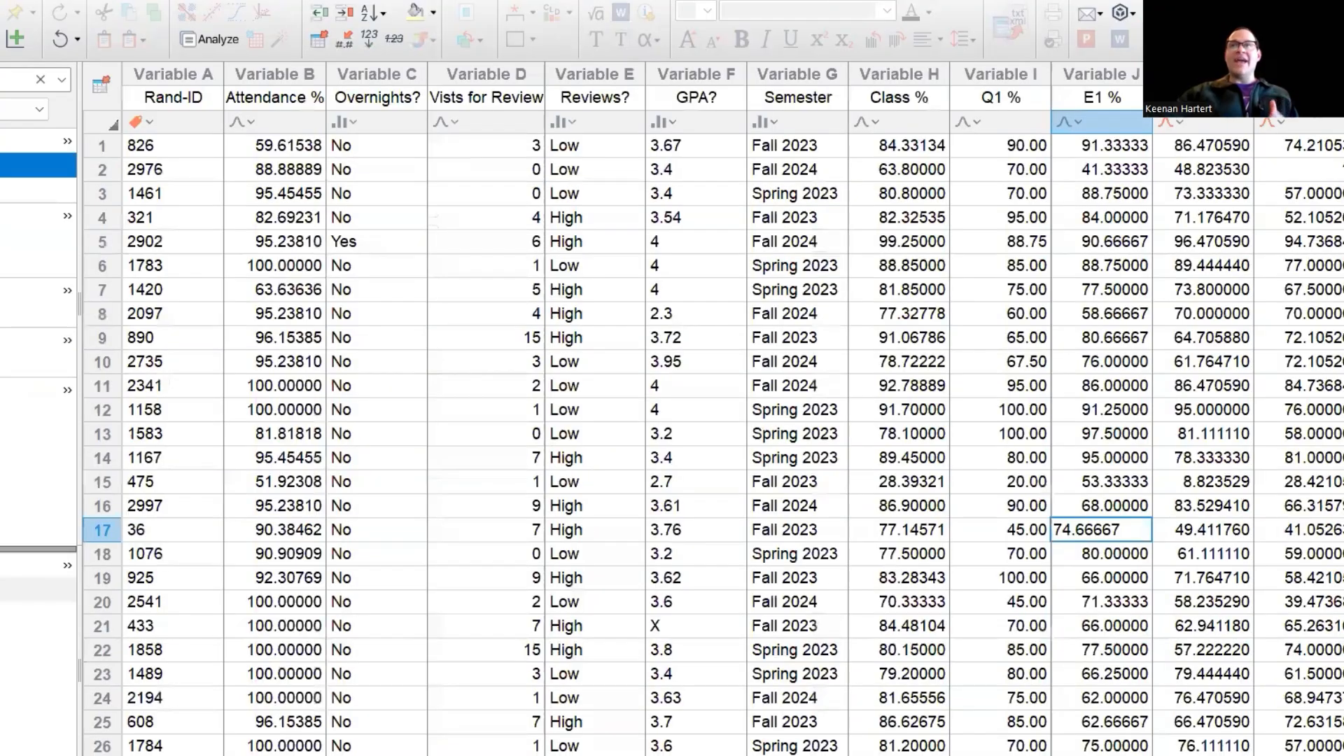
double_click(593, 389)
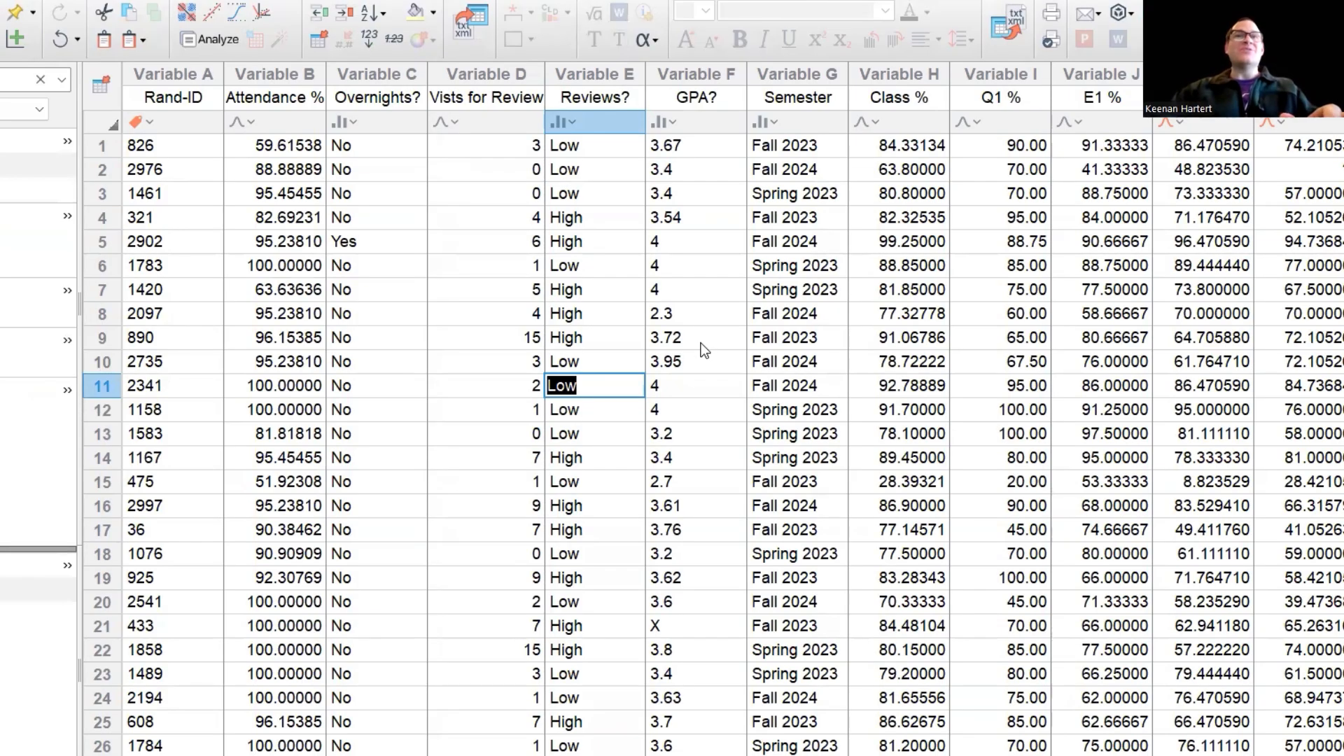
Start an Extract and rearrange analysis on all variables of the Data 1 table.
left_click(205, 39)
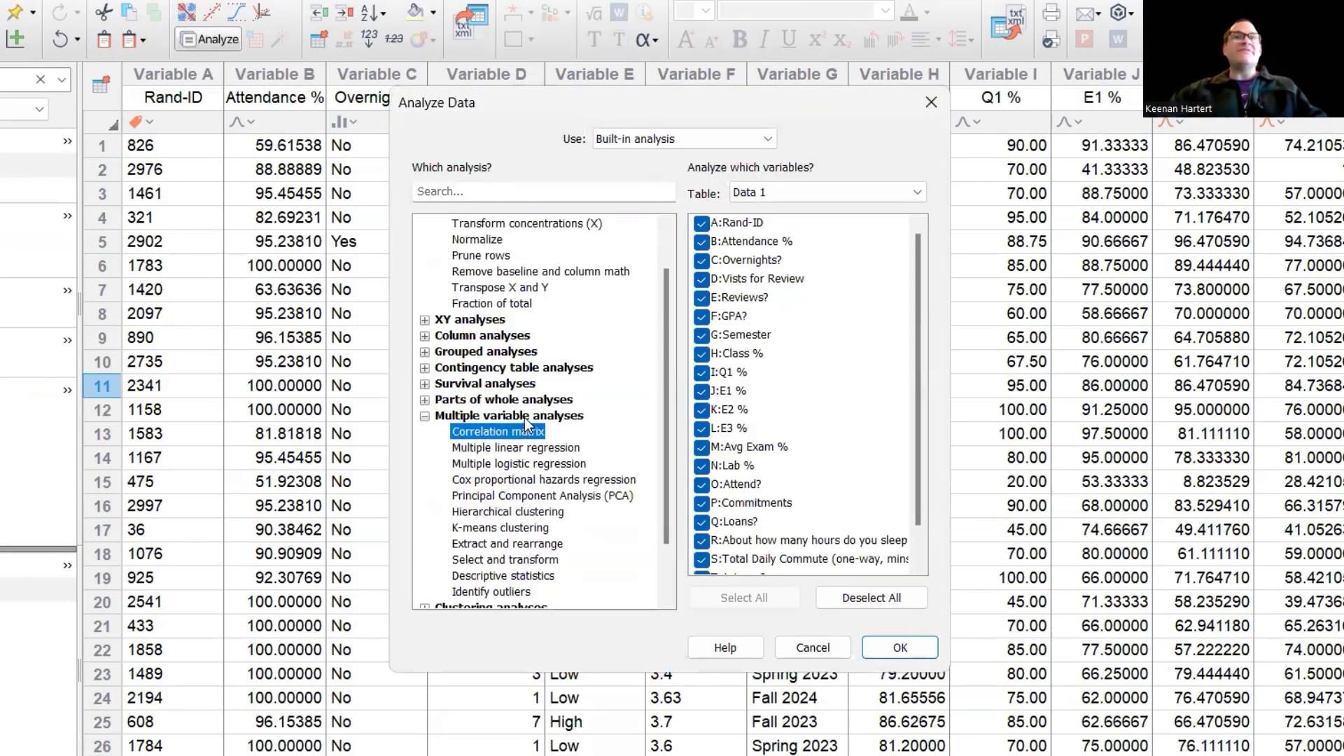
scroll(526, 449, "down", 1)
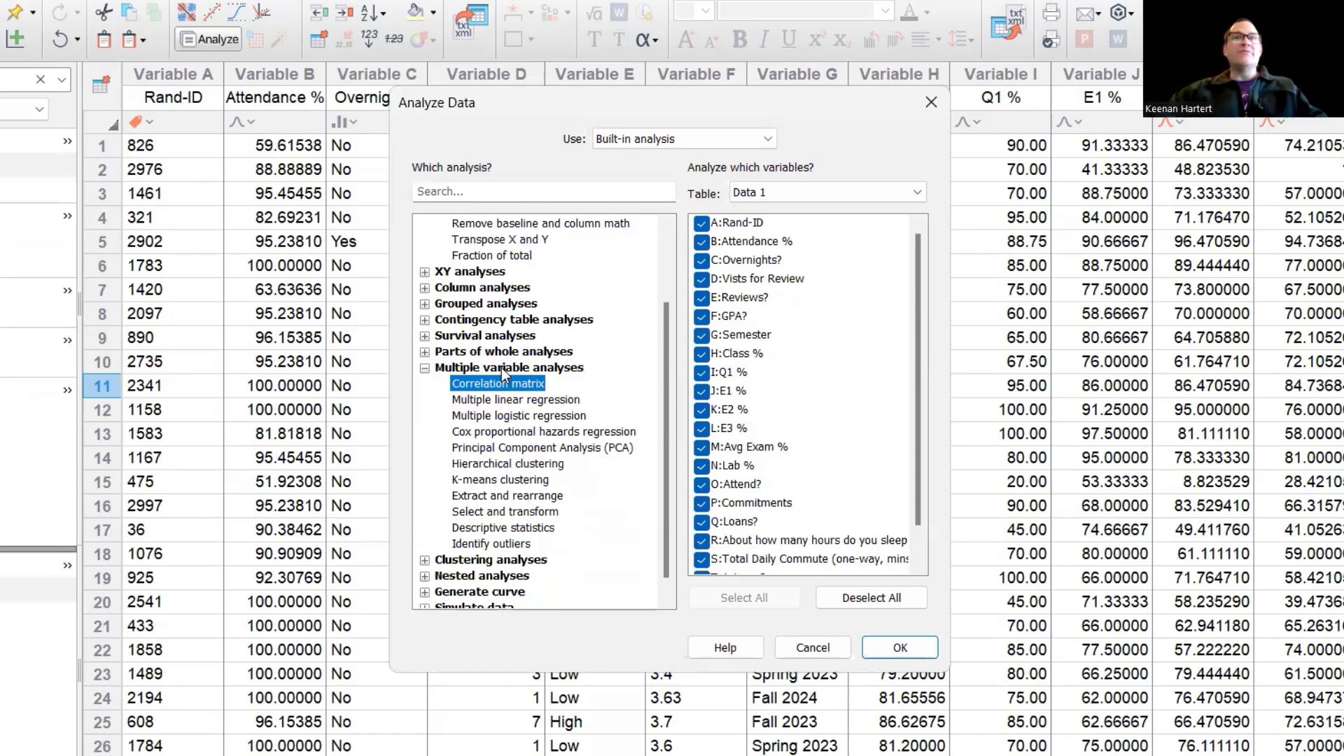
left_click(501, 495)
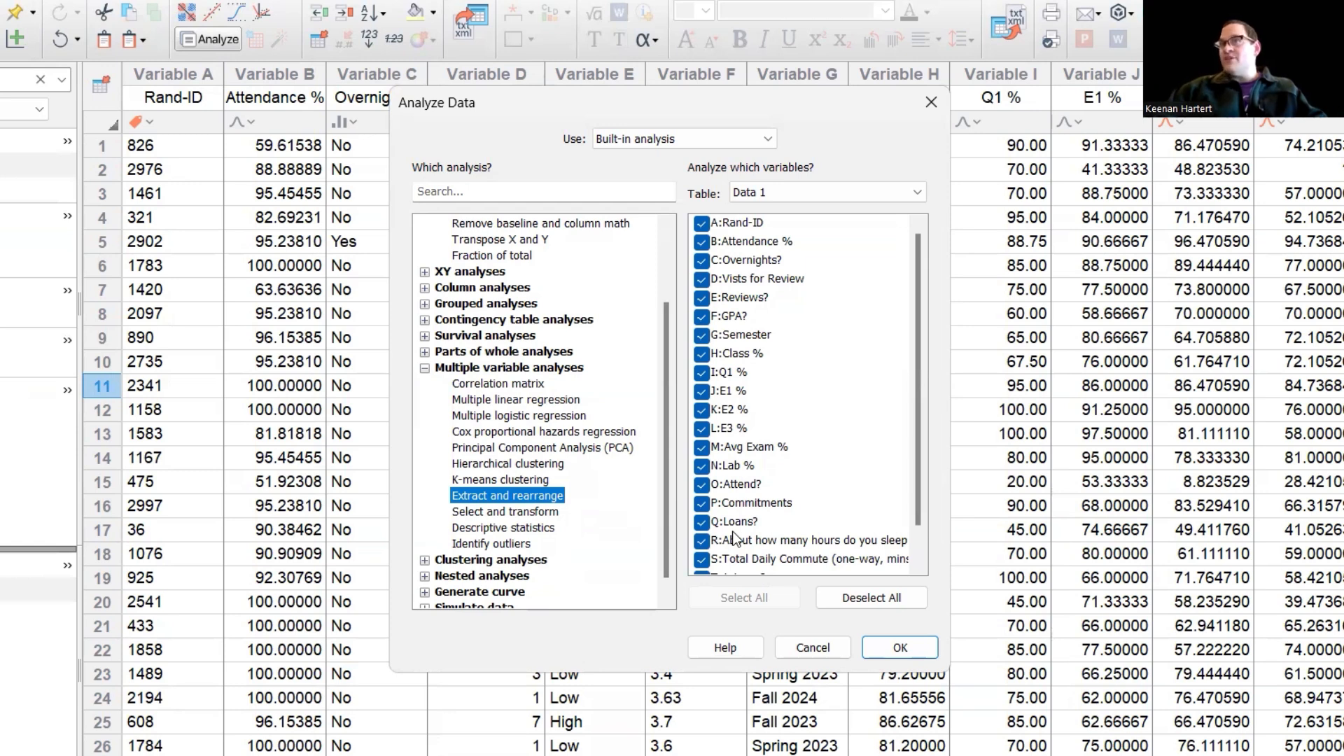
left_click(885, 651)
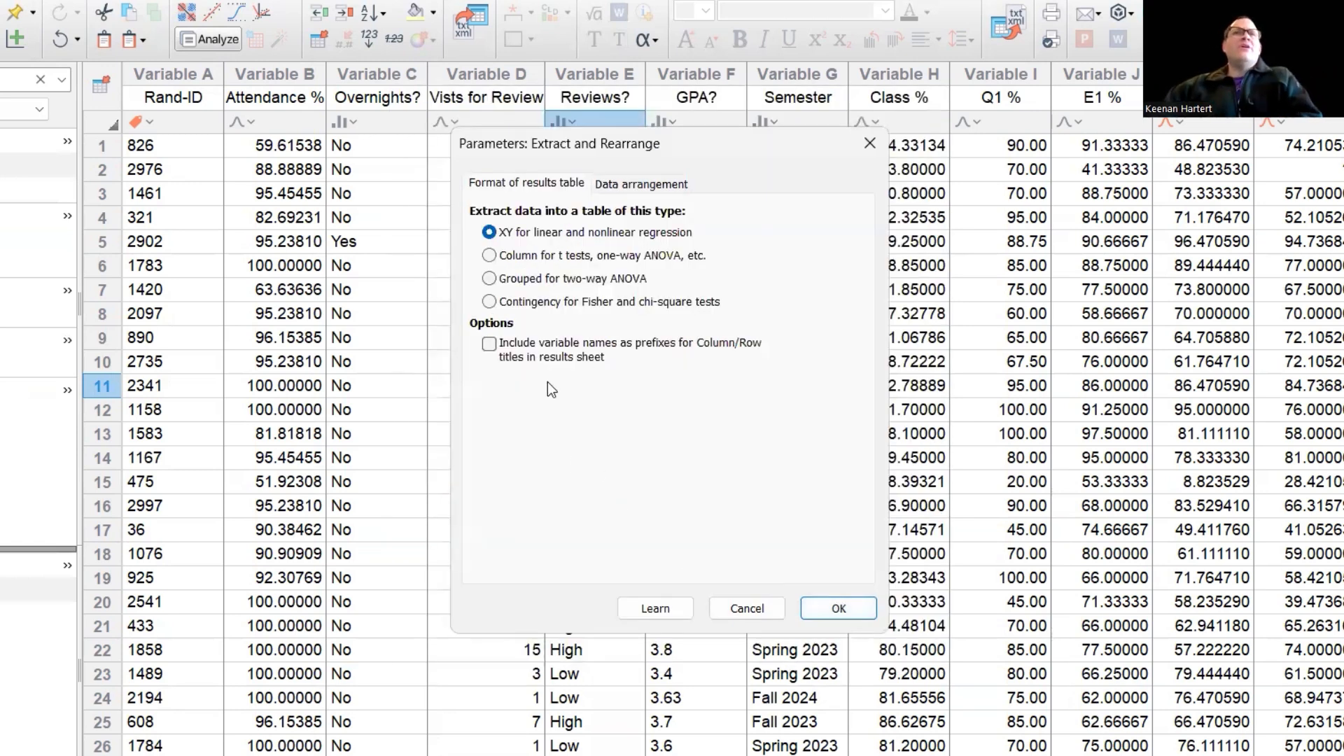
left_click(489, 255)
left_click(489, 278)
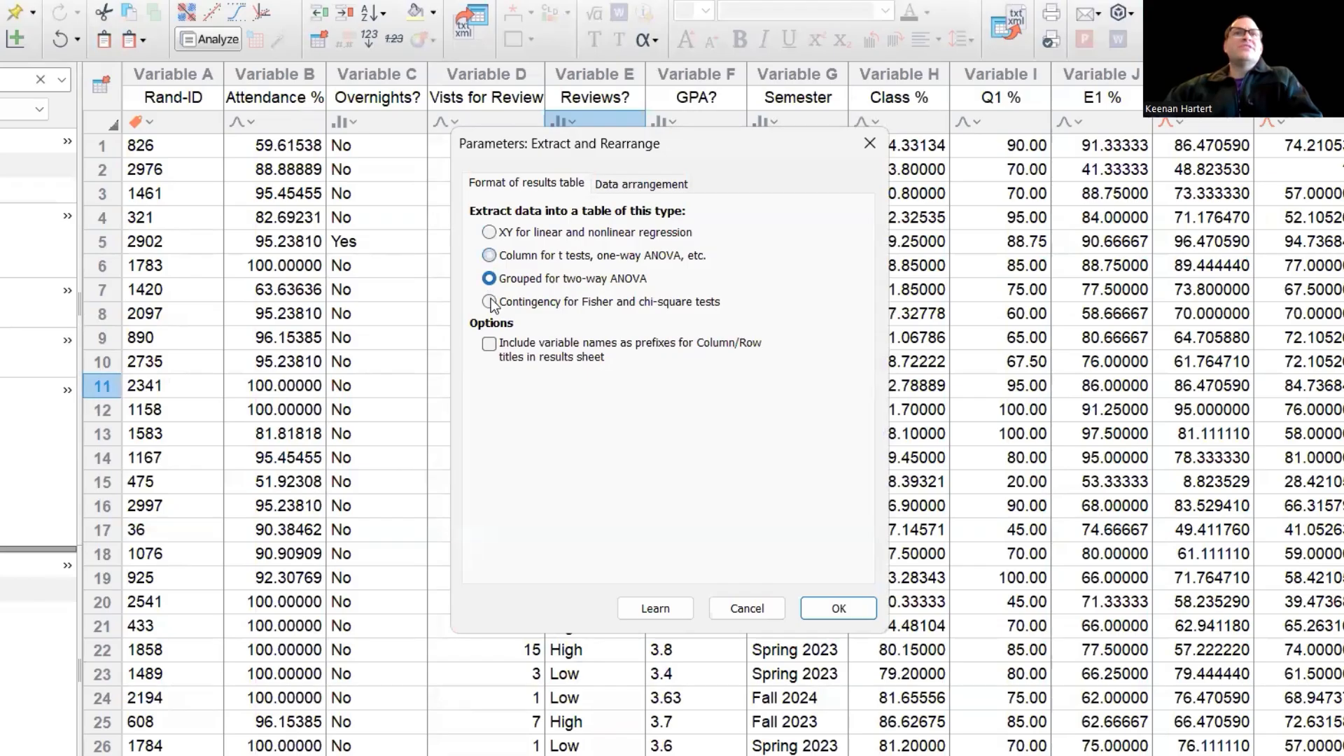
left_click(488, 303)
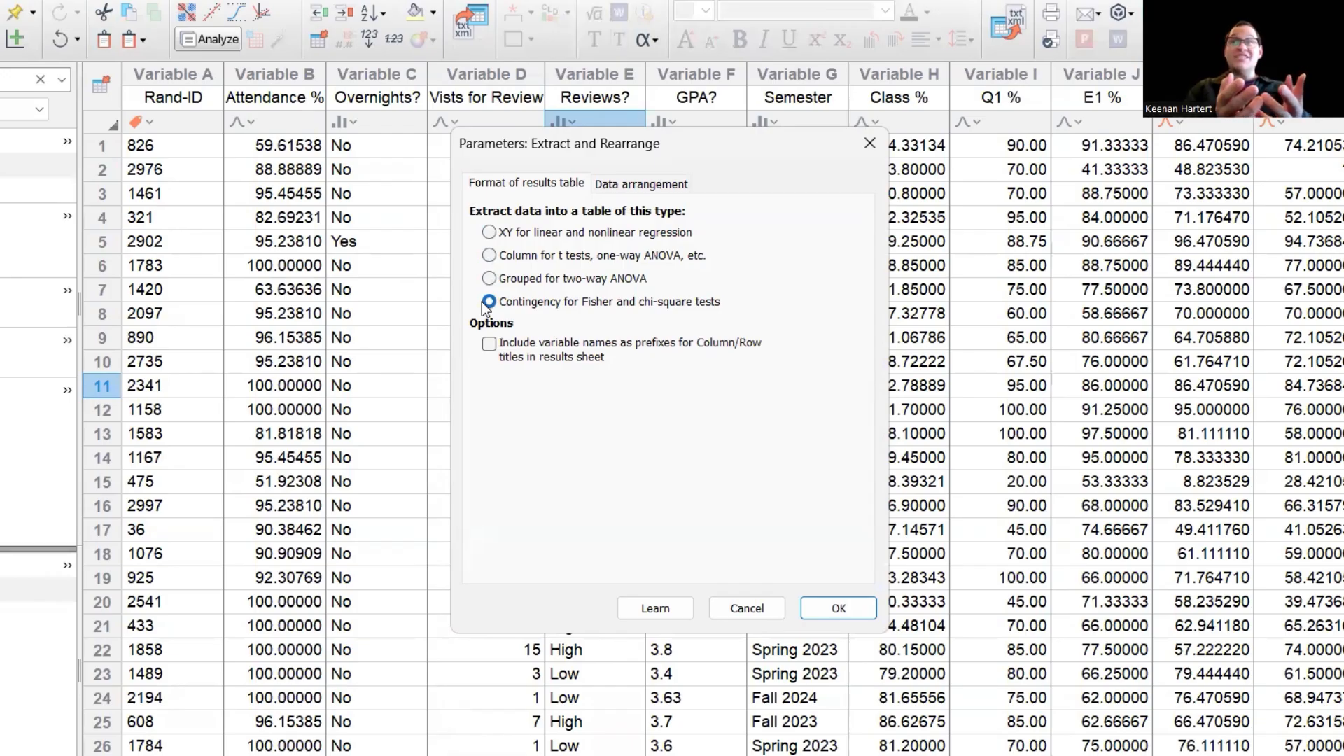
Extract the data into an XY table with E1 % as X, Class % as the Y response and Reviews? as the grouping variable.
left_click(545, 238)
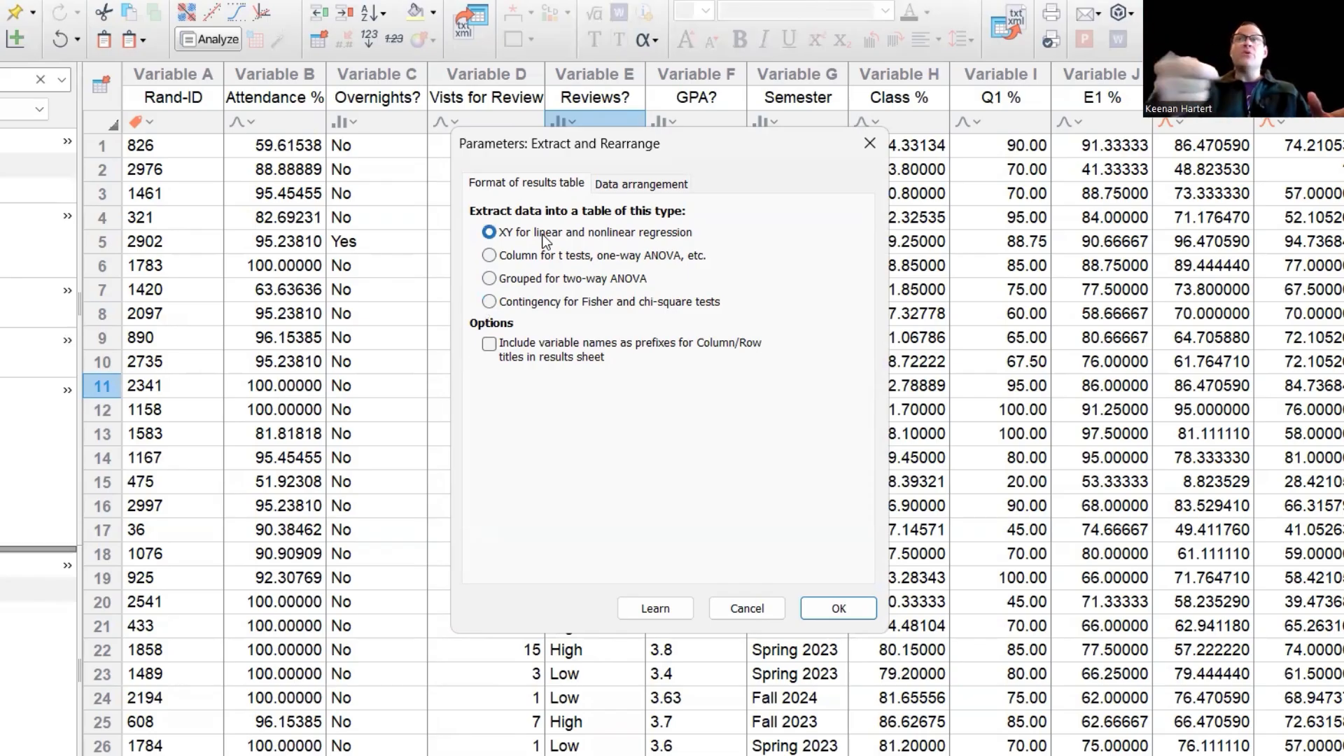
left_click(619, 185)
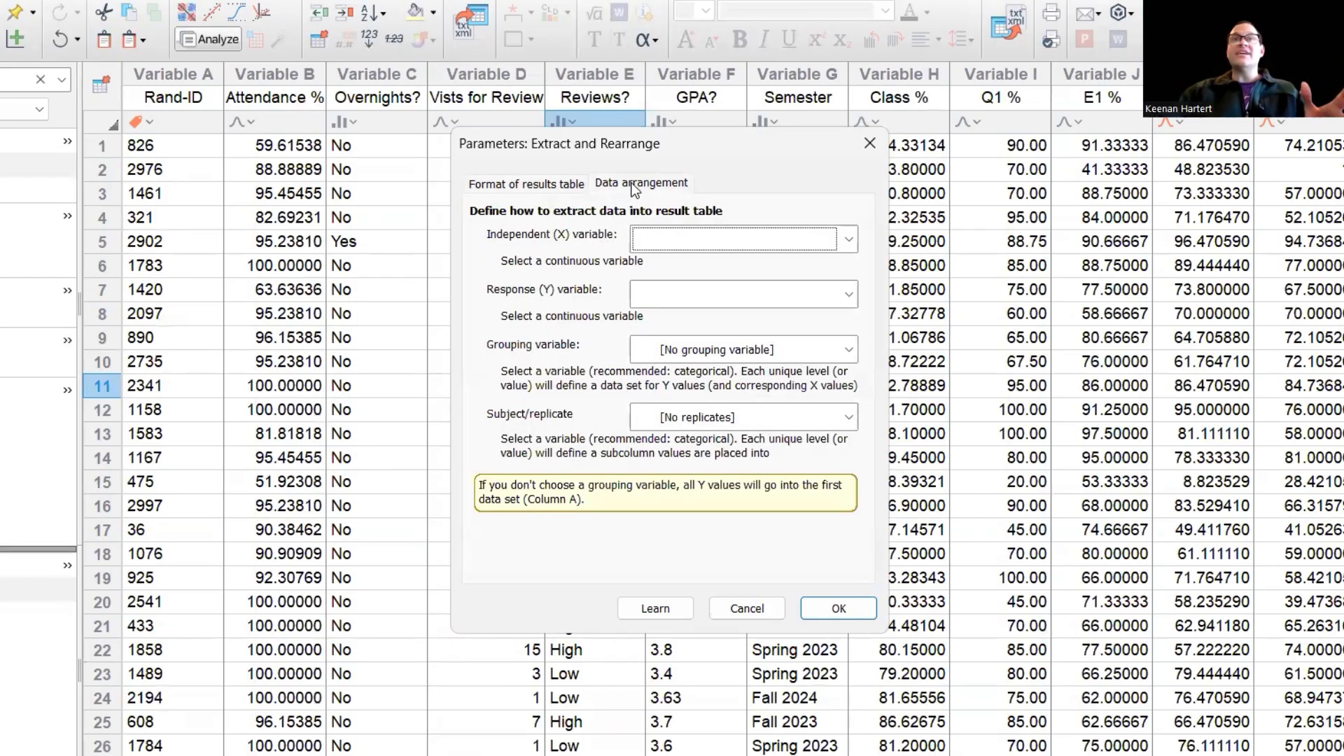
left_click(667, 242)
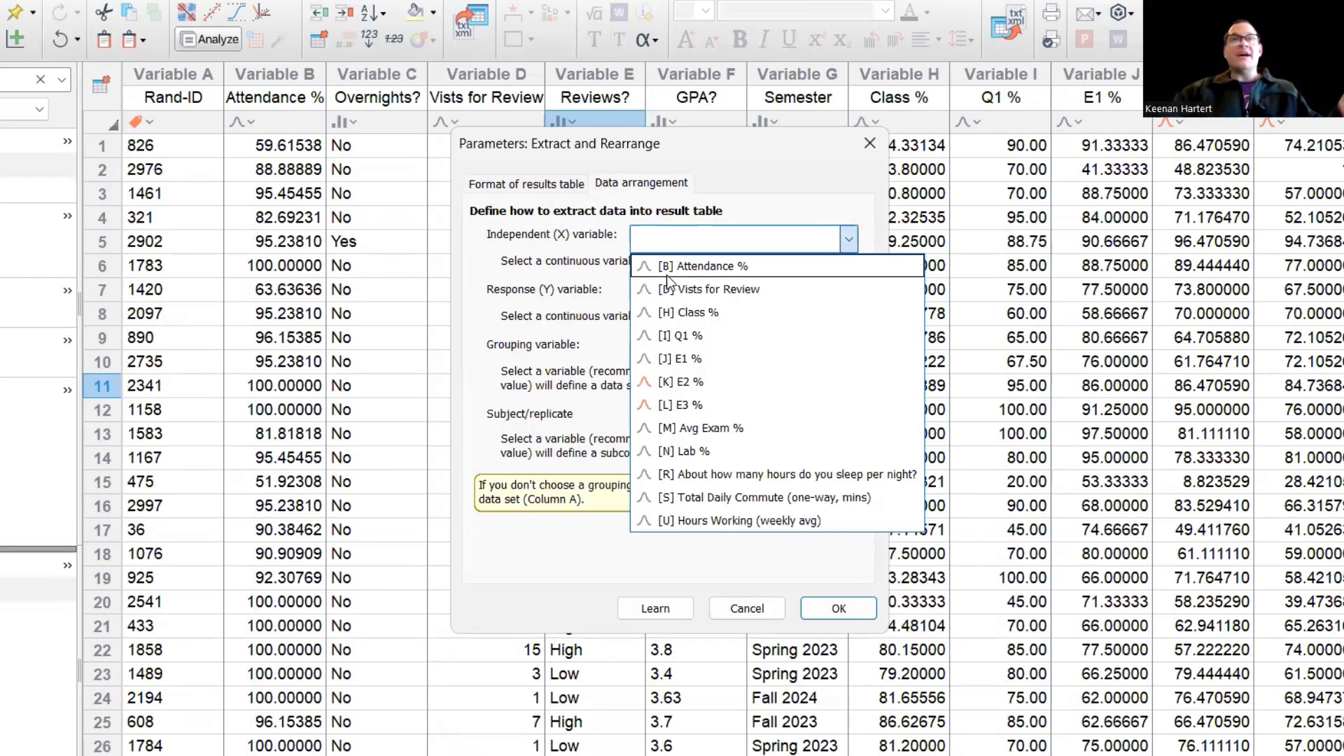
left_click(709, 359)
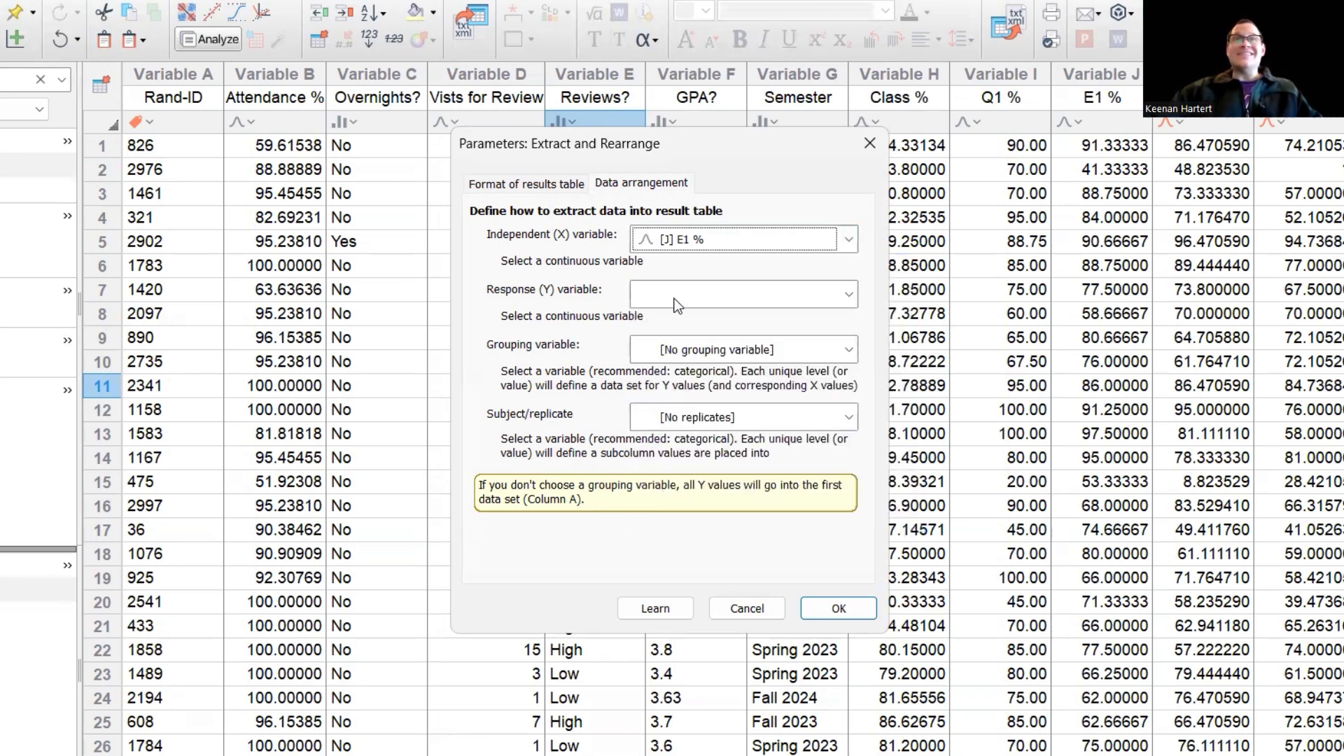
left_click(691, 288)
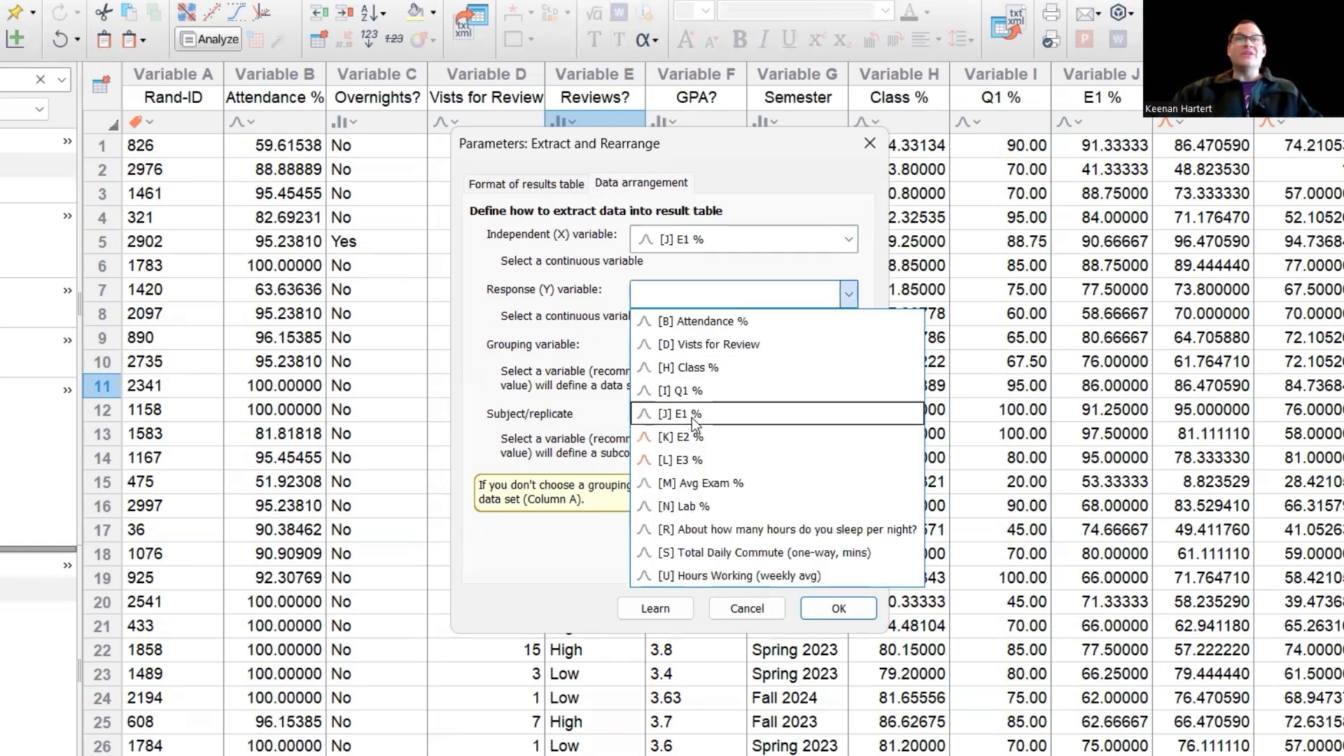
left_click(698, 370)
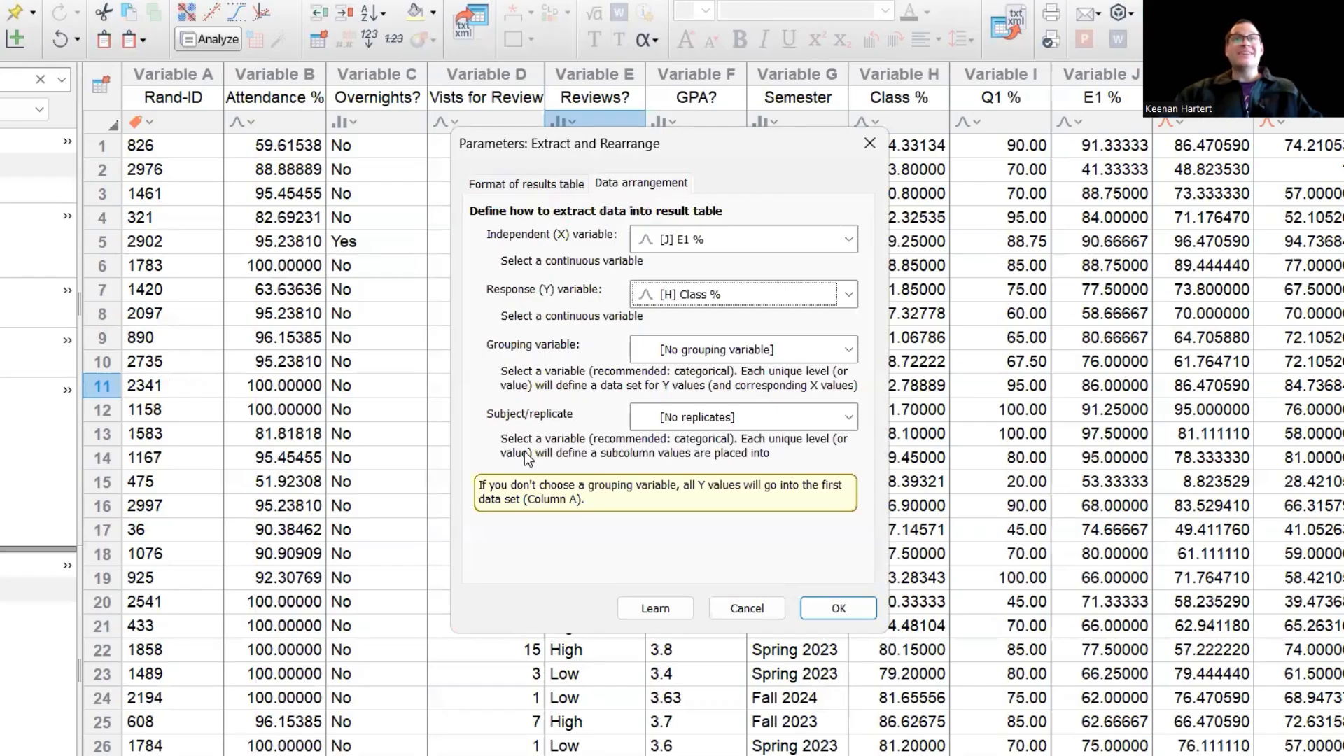
left_click(728, 359)
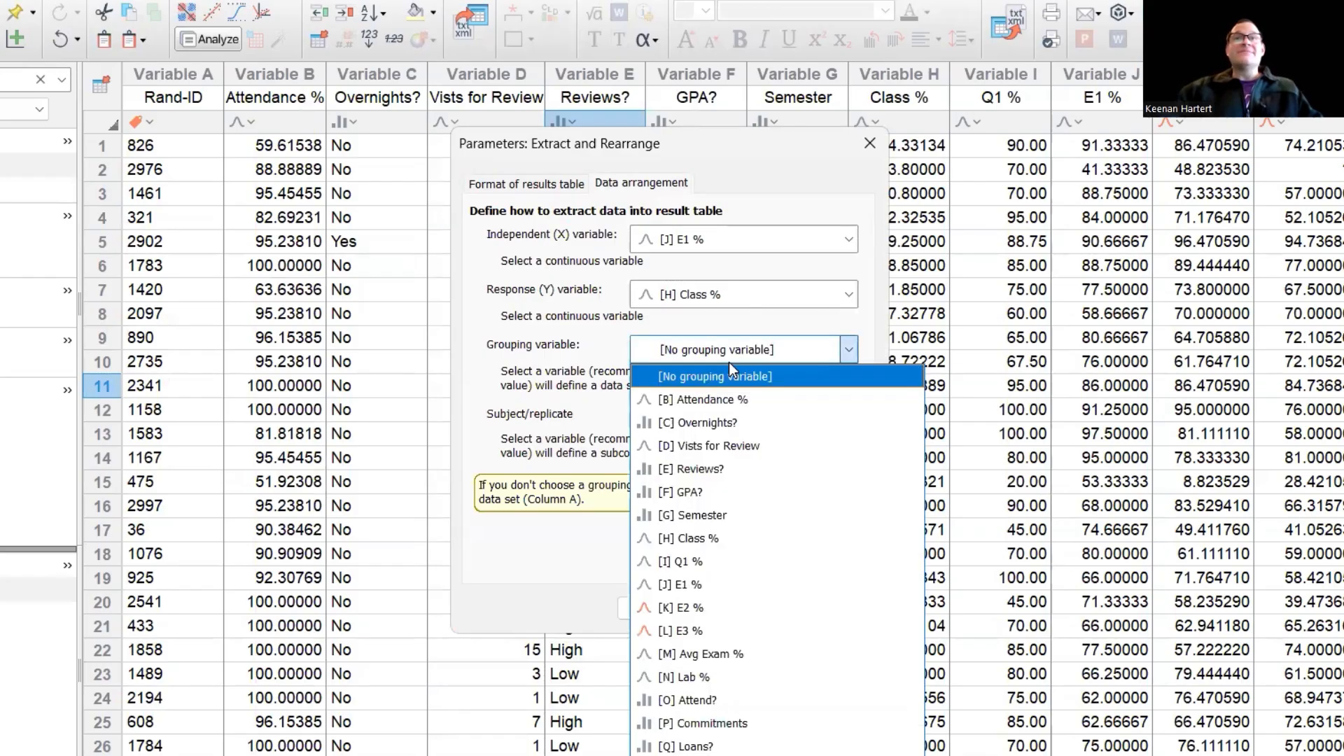
left_click(718, 468)
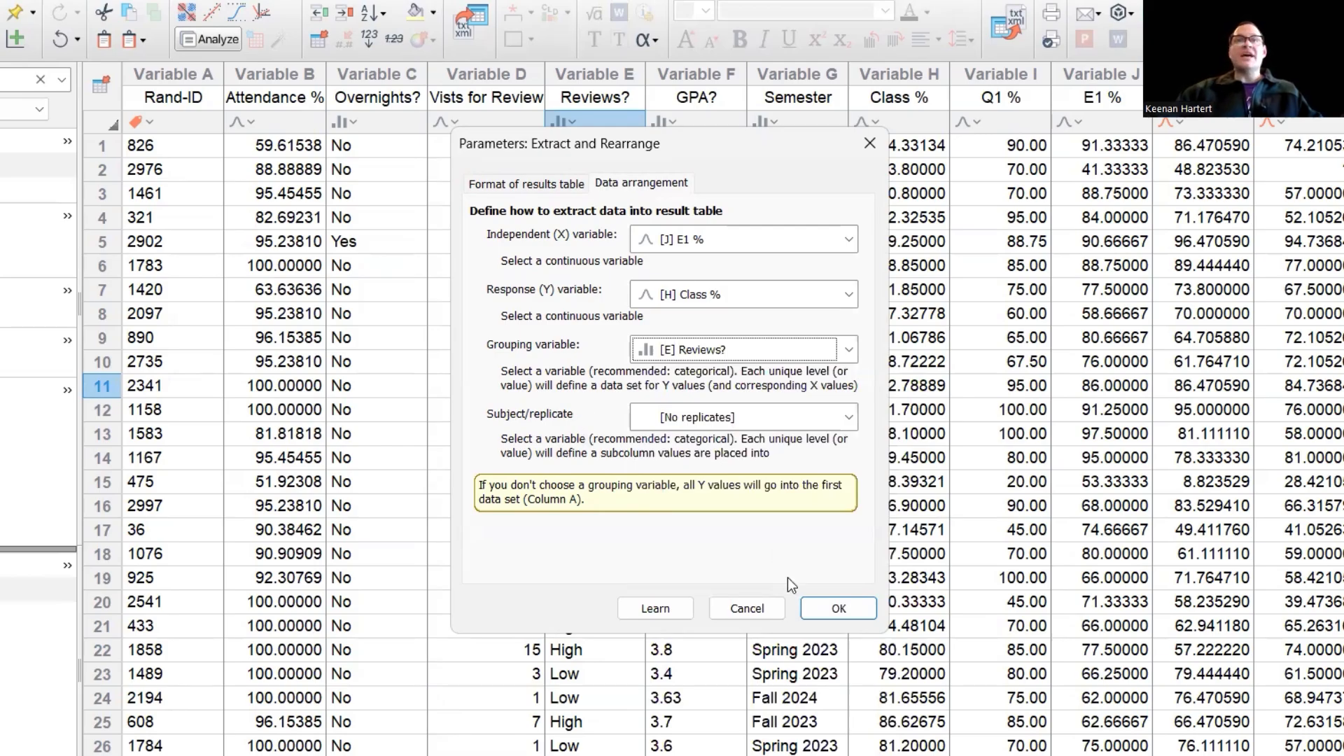
left_click(830, 608)
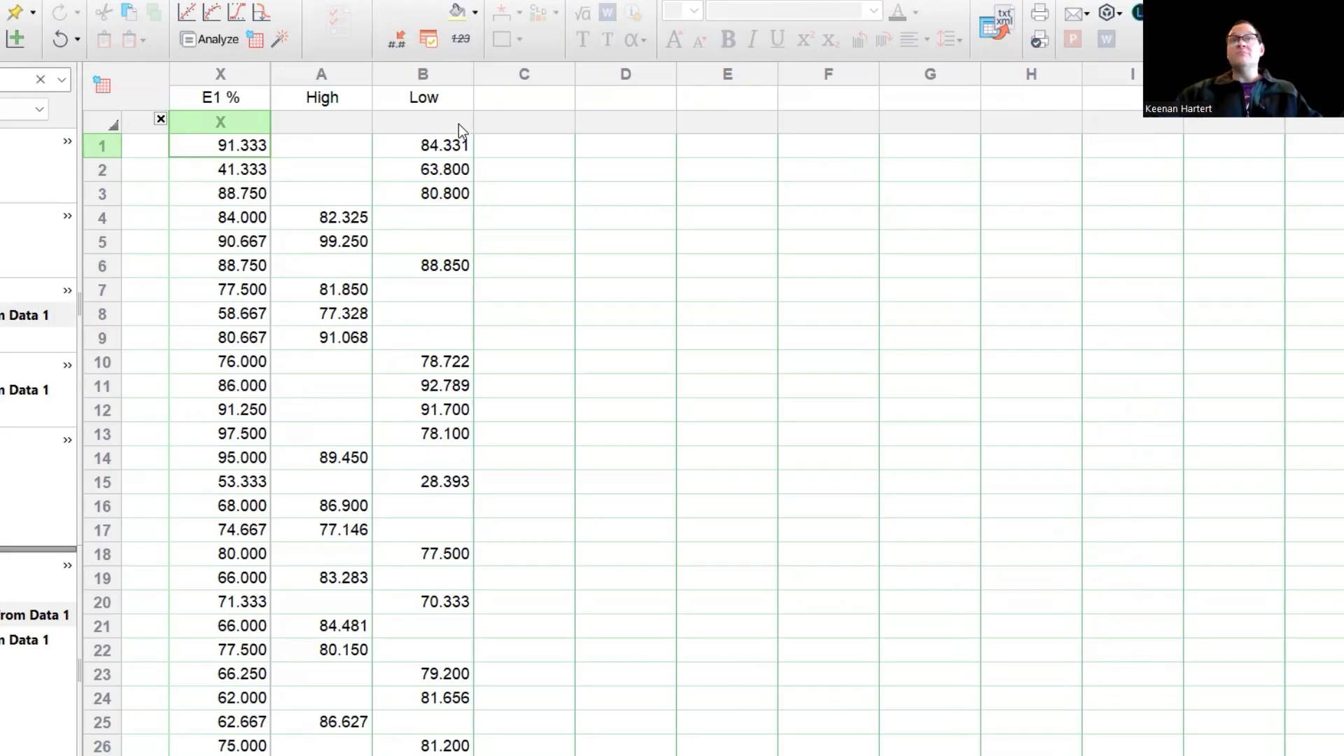
Compare the Low group's Class % values with their E1 % values in the first three rows of the results table.
left_click(533, 216)
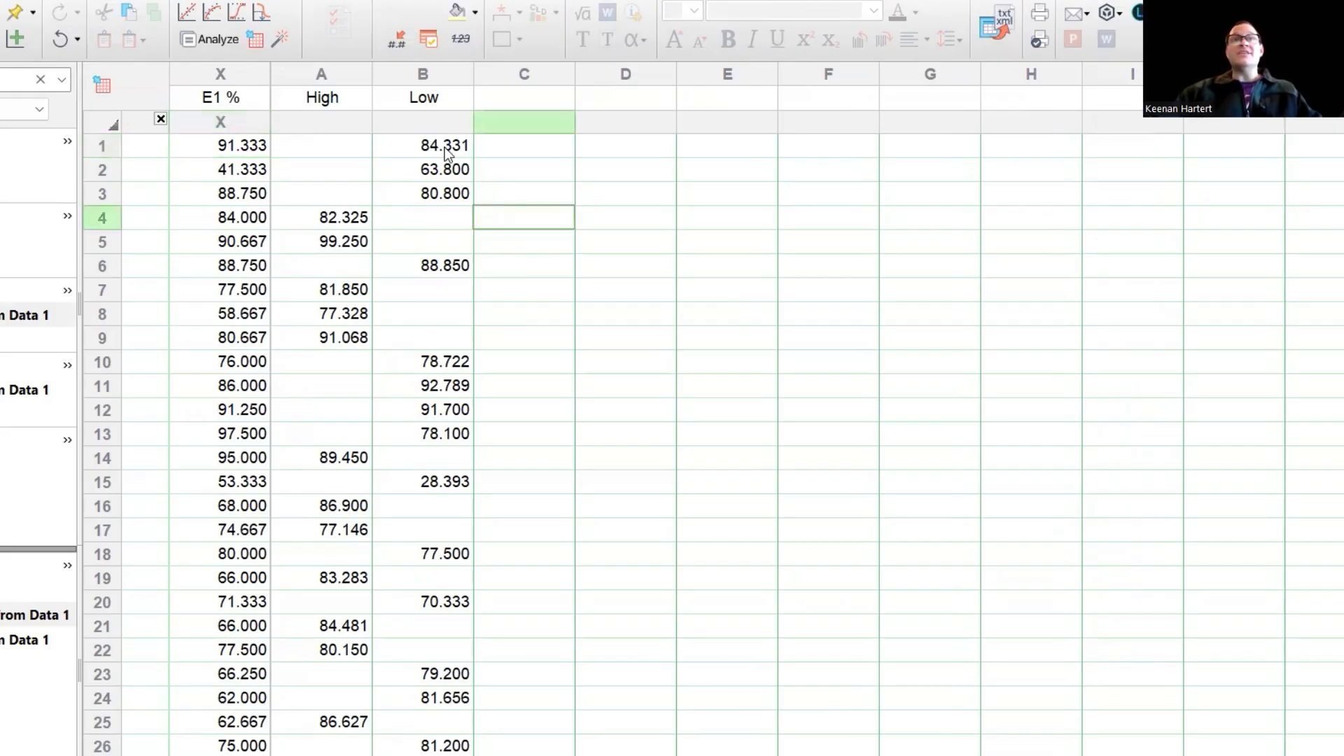
left_click_drag(444, 147, 452, 196)
left_click_drag(251, 195, 229, 147)
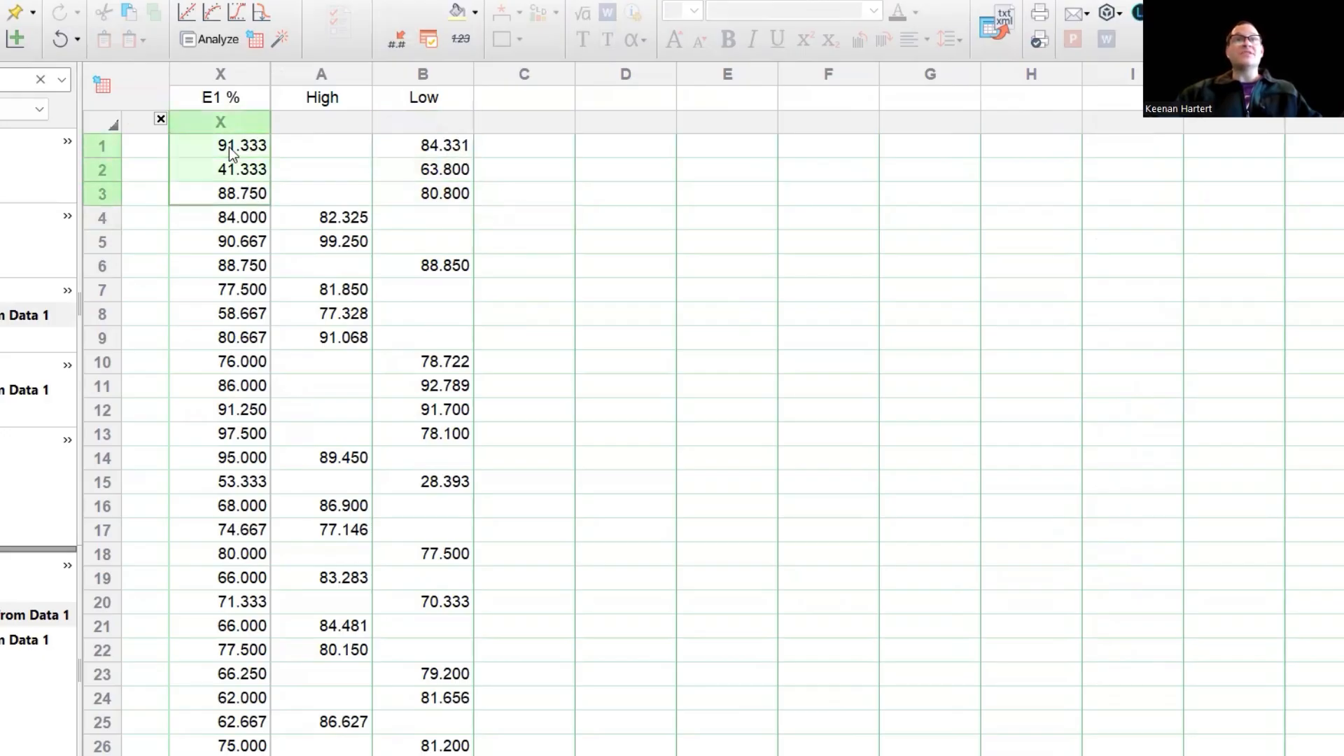
left_click(510, 244)
On the extracted Class % graph, format all data sets' symbols as open circles with a 1/4 pt border.
left_click(157, 388)
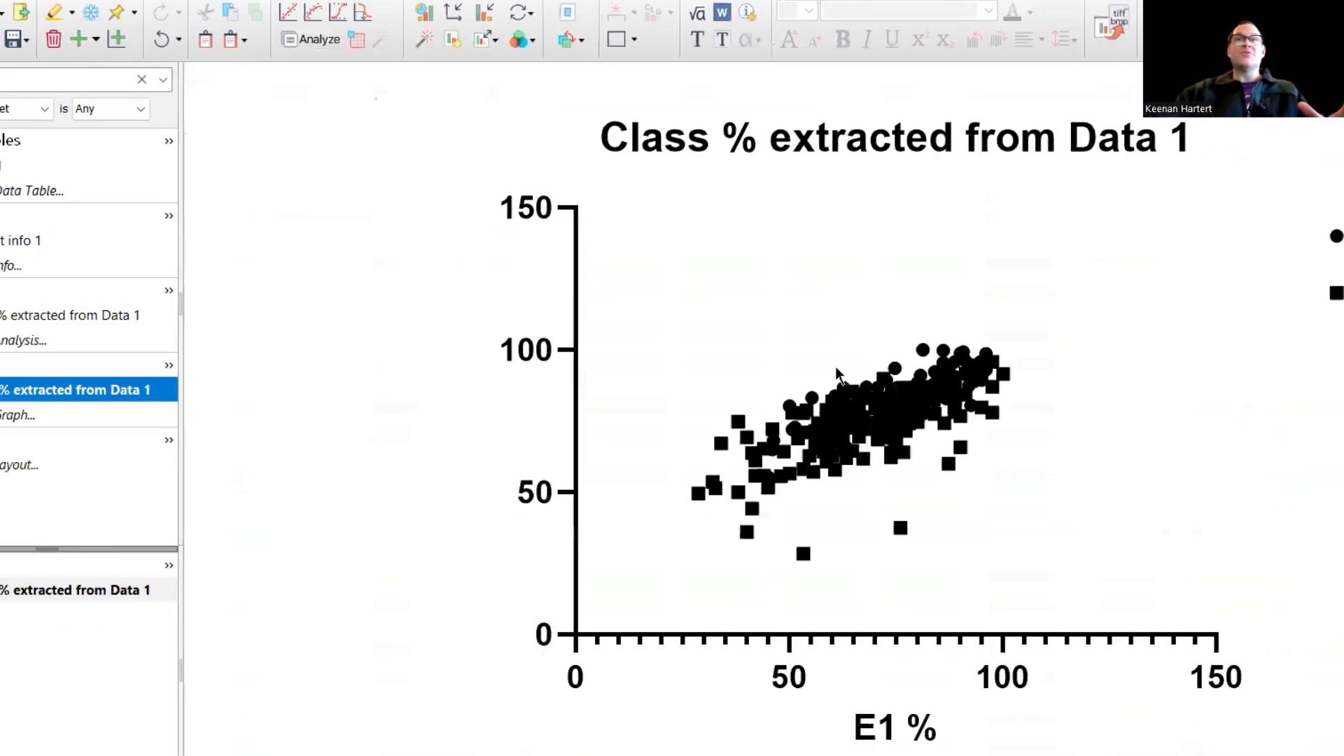
scroll(924, 382, "down", 2)
scroll(938, 376, "up", 2)
scroll(948, 375, "down", 2)
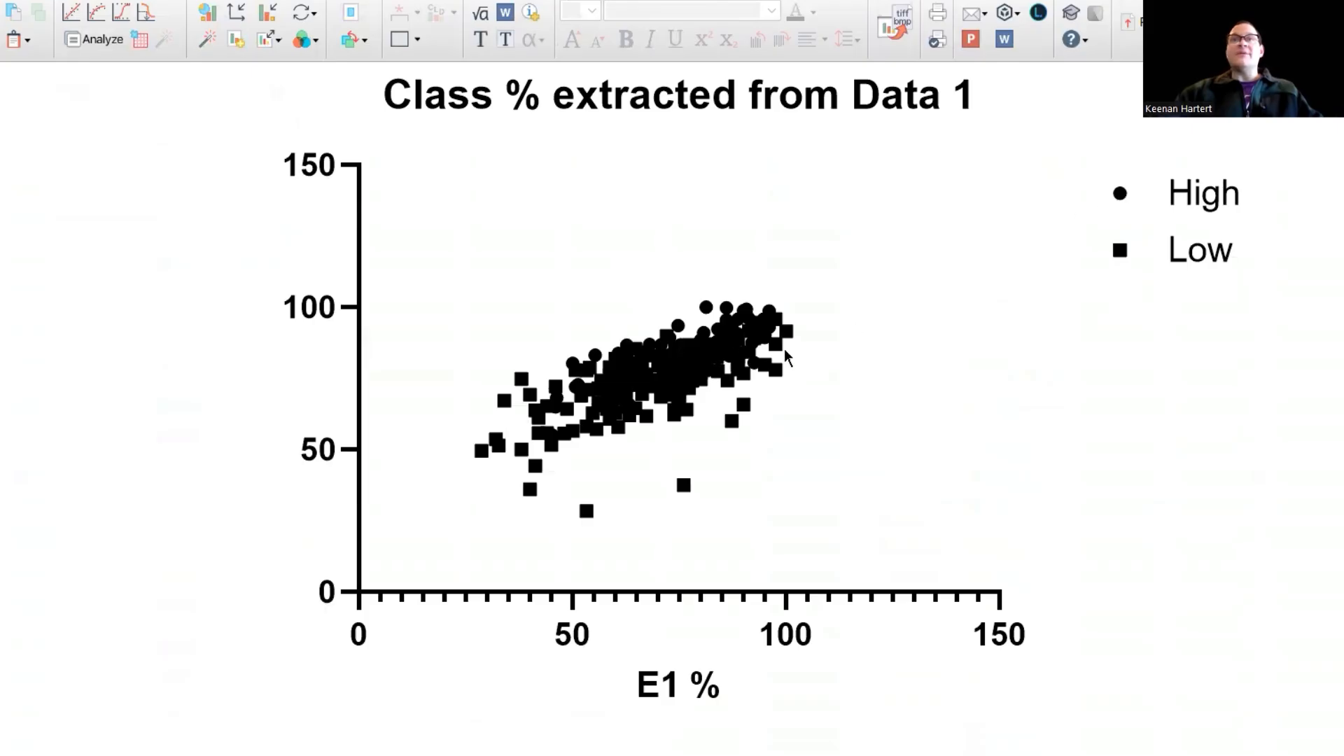
double_click(708, 349)
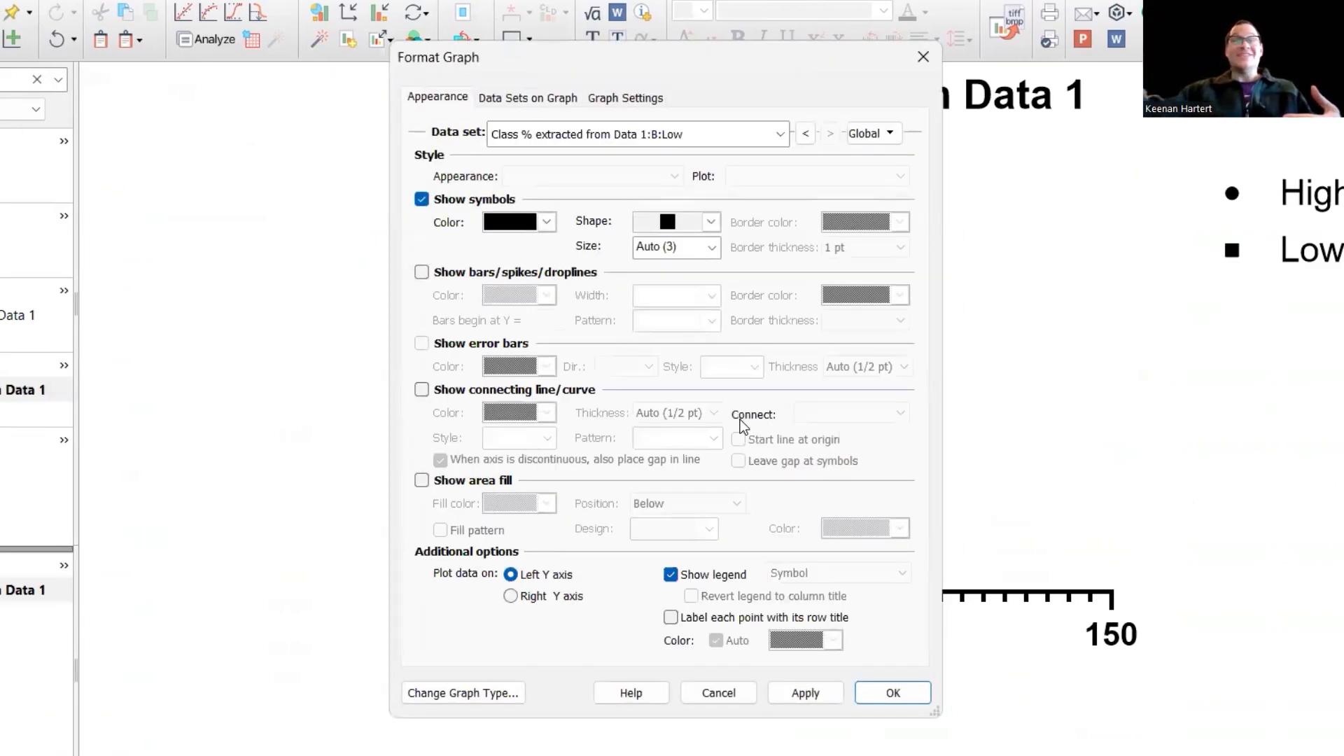
left_click(868, 133)
left_click(870, 134)
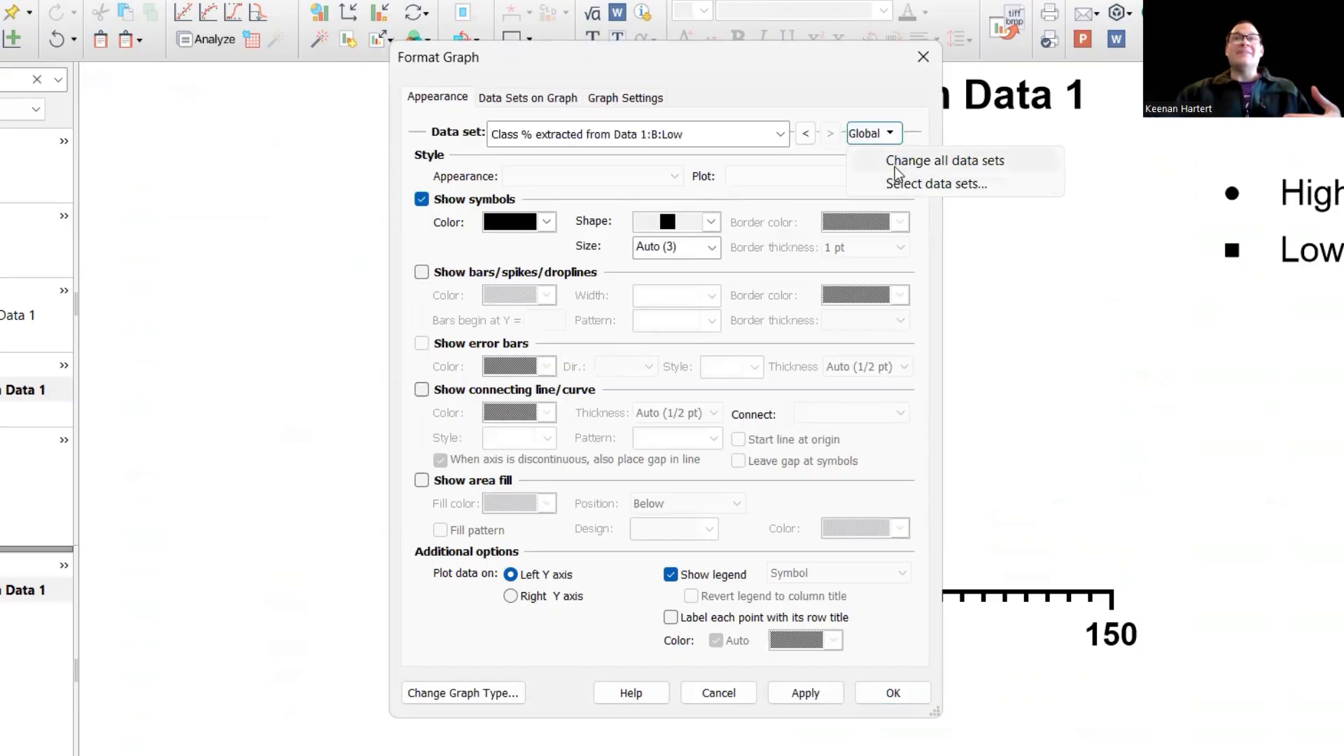
left_click(906, 160)
left_click(710, 226)
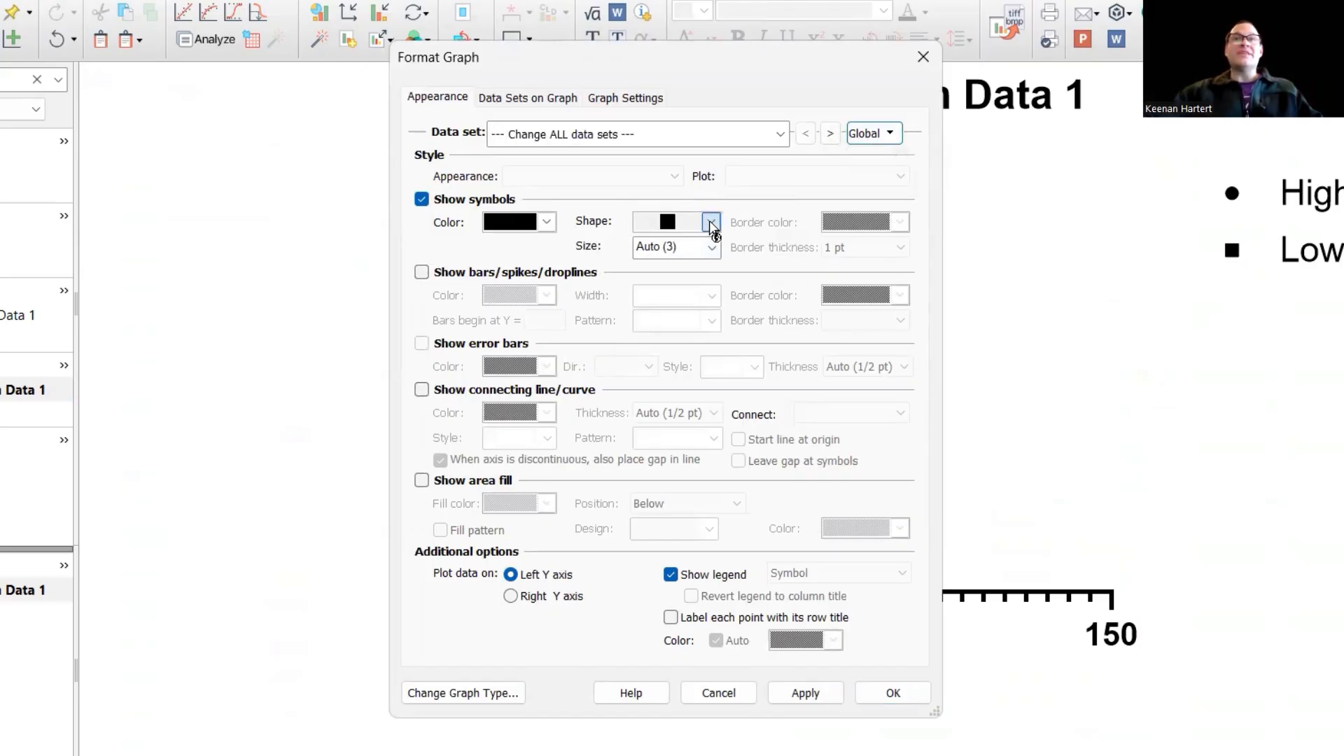
left_click(682, 259)
left_click(868, 255)
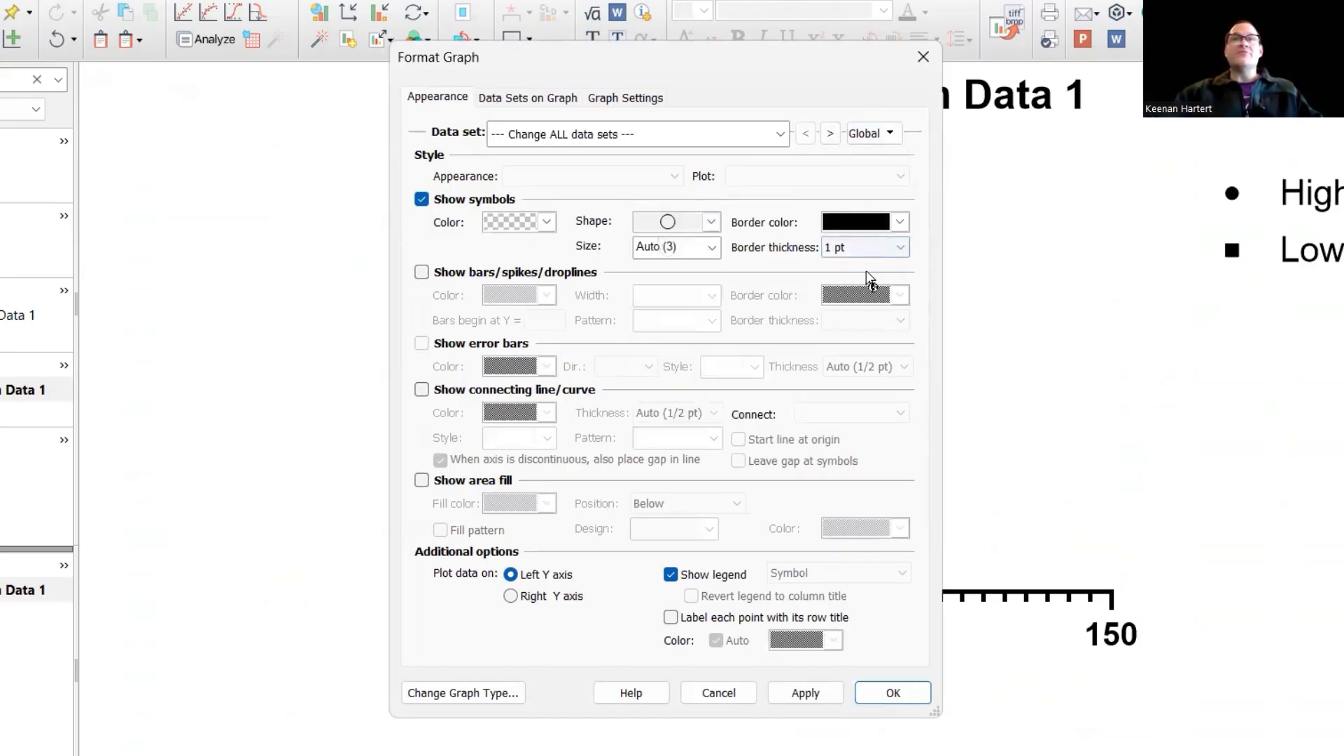
left_click(867, 275)
left_click(825, 702)
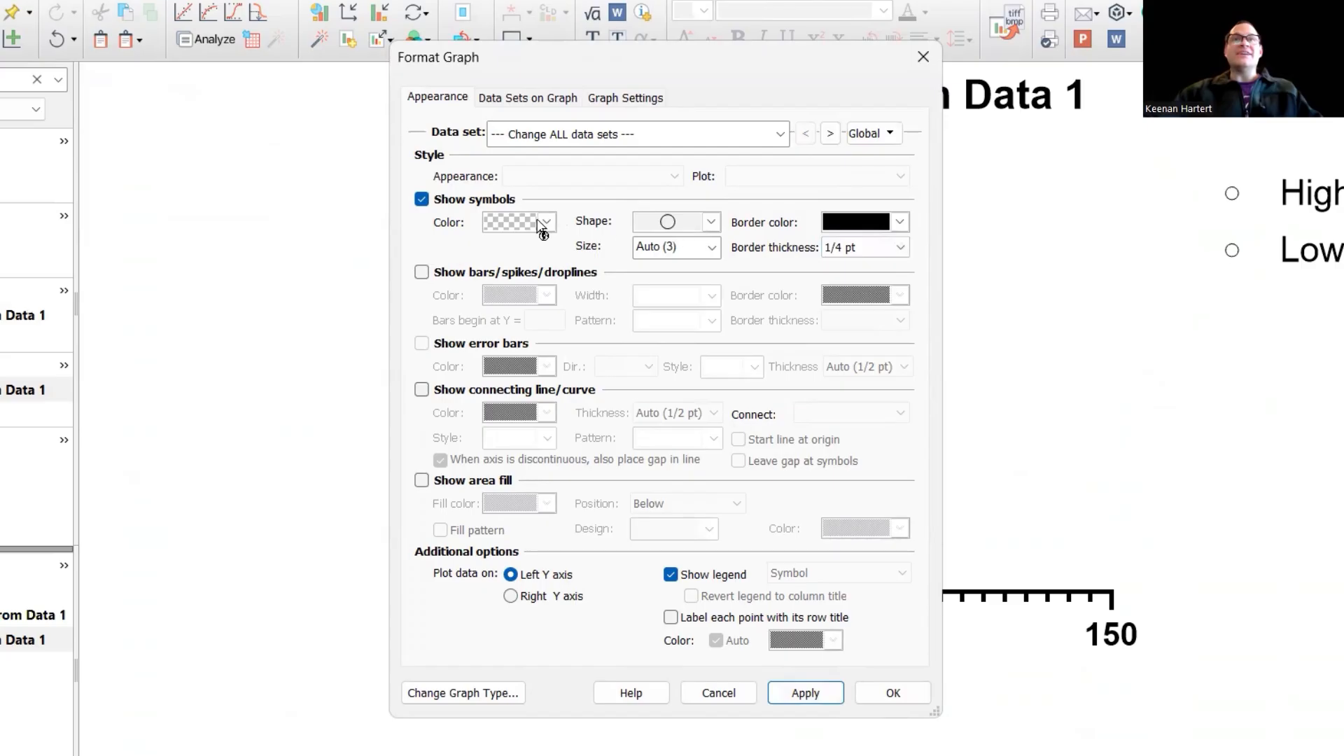
Fill the High data set's symbols with 50% semi-transparent green and the Low data set's with 50% semi-transparent red.
left_click(830, 134)
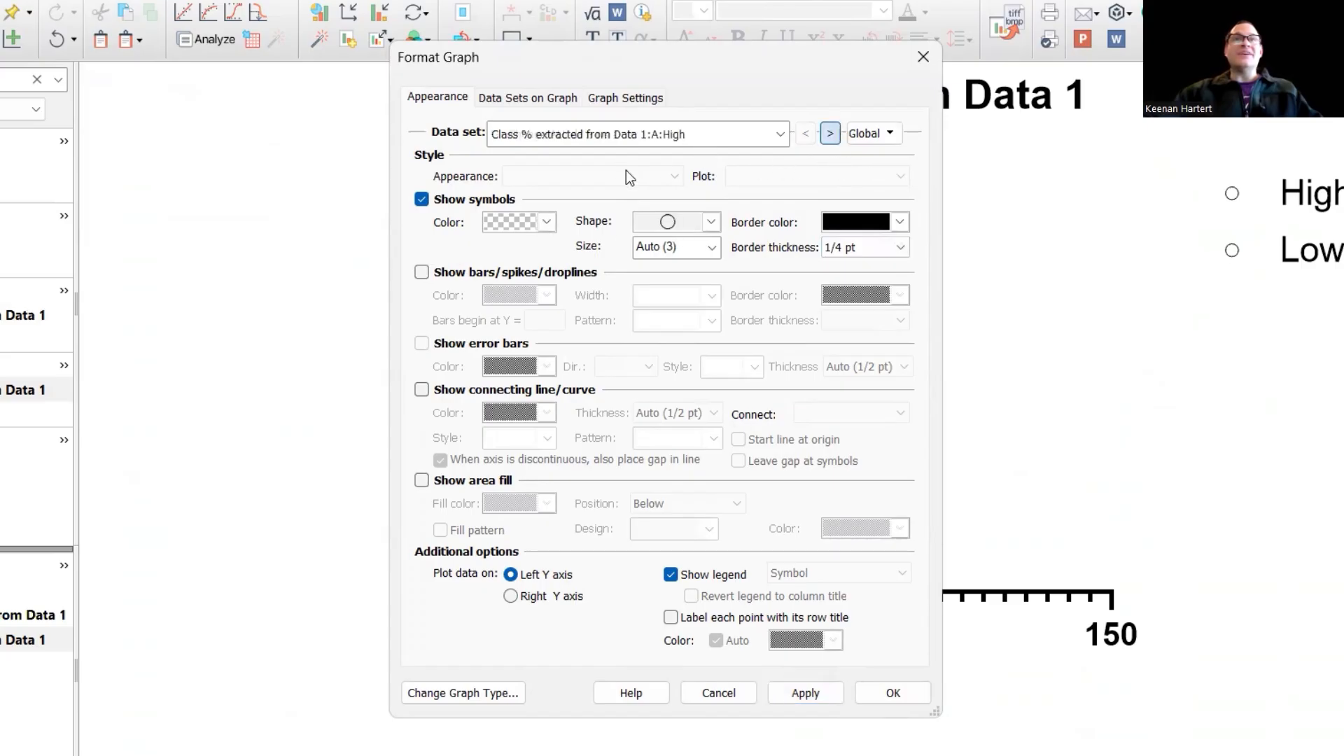
left_click(546, 223)
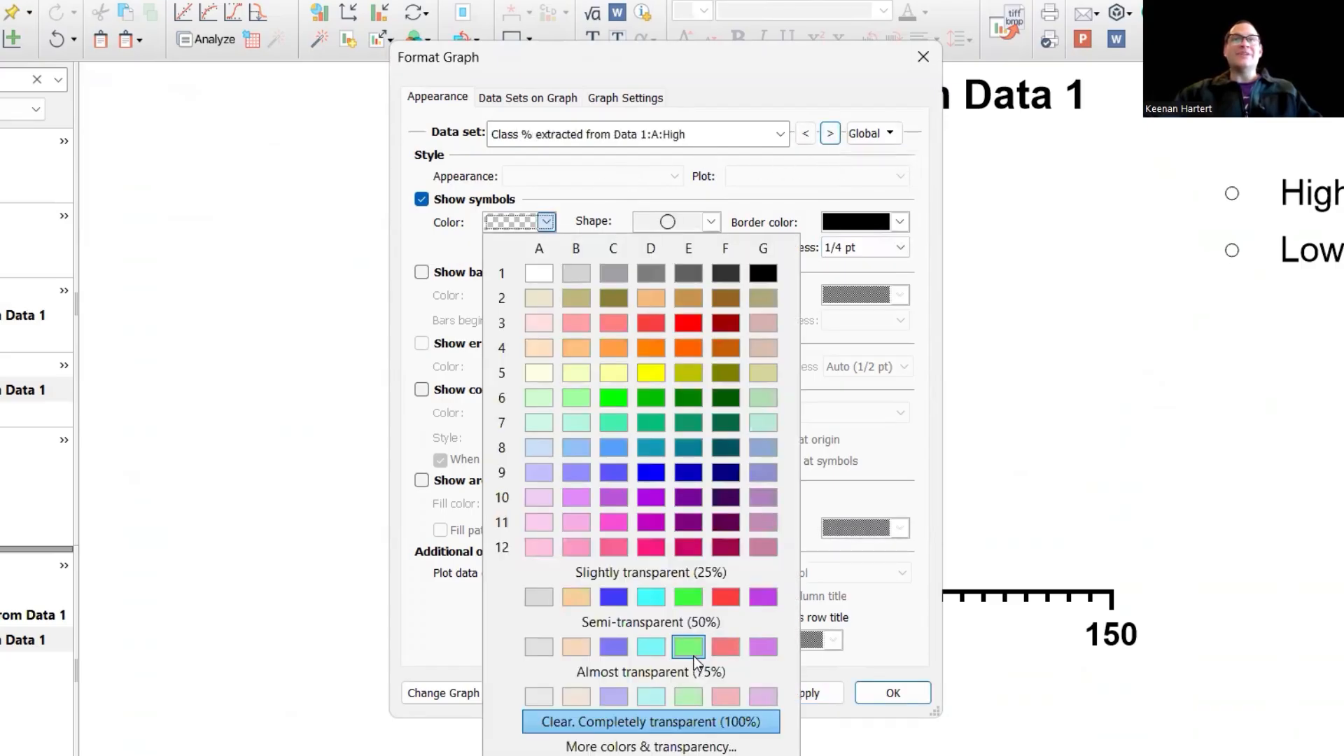
left_click(694, 656)
left_click(830, 134)
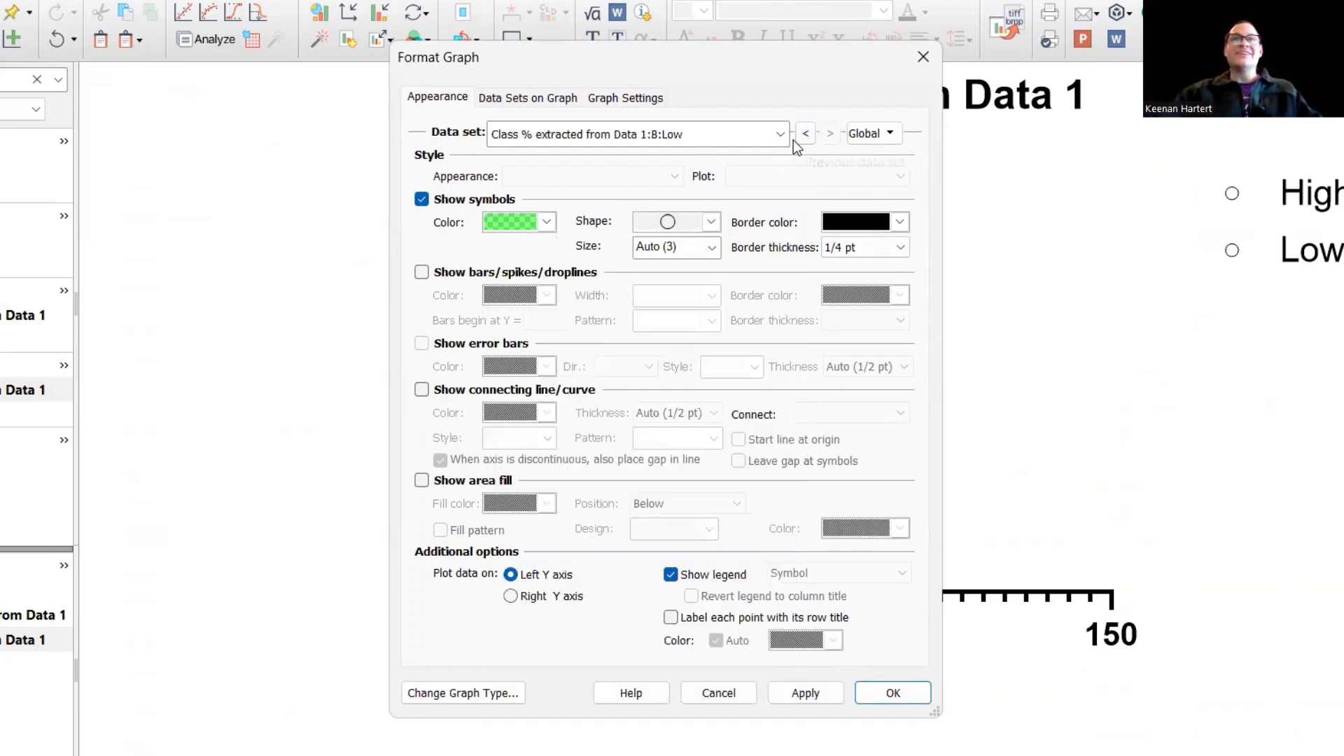
left_click(553, 221)
left_click(729, 646)
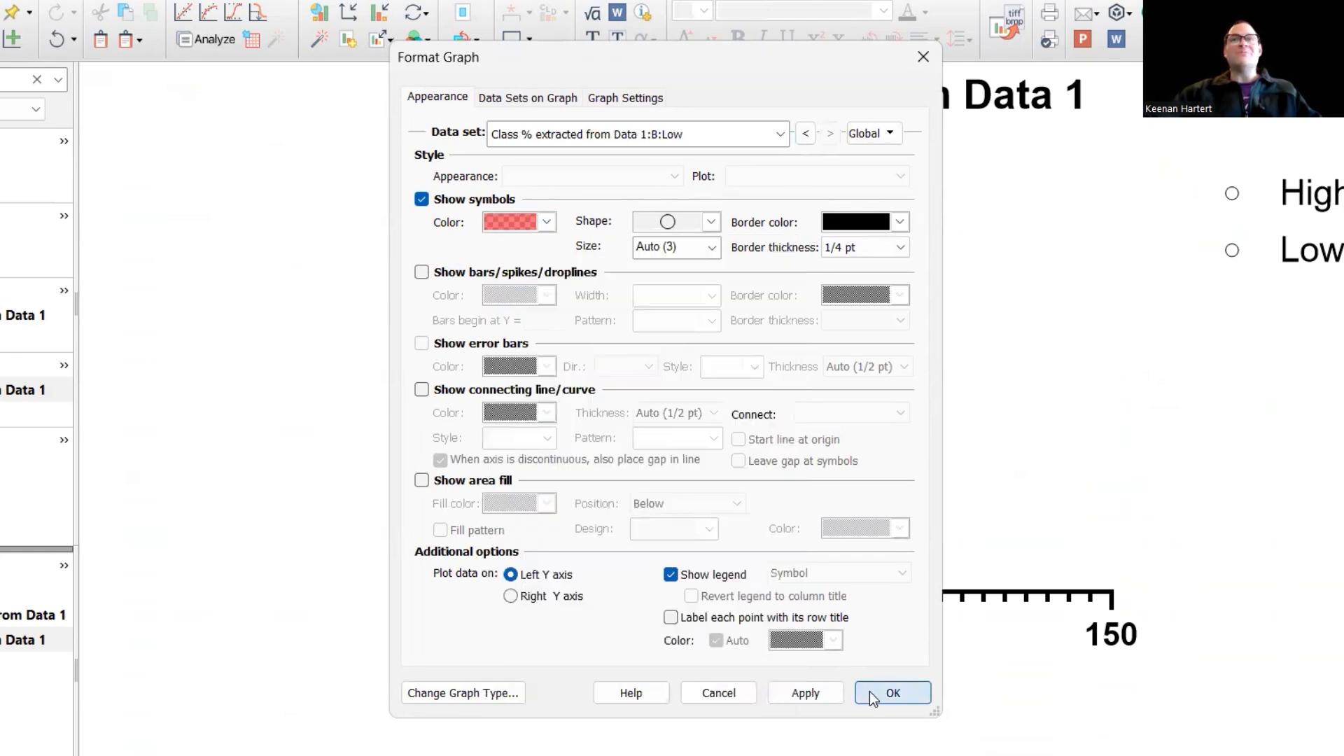
key("Return")
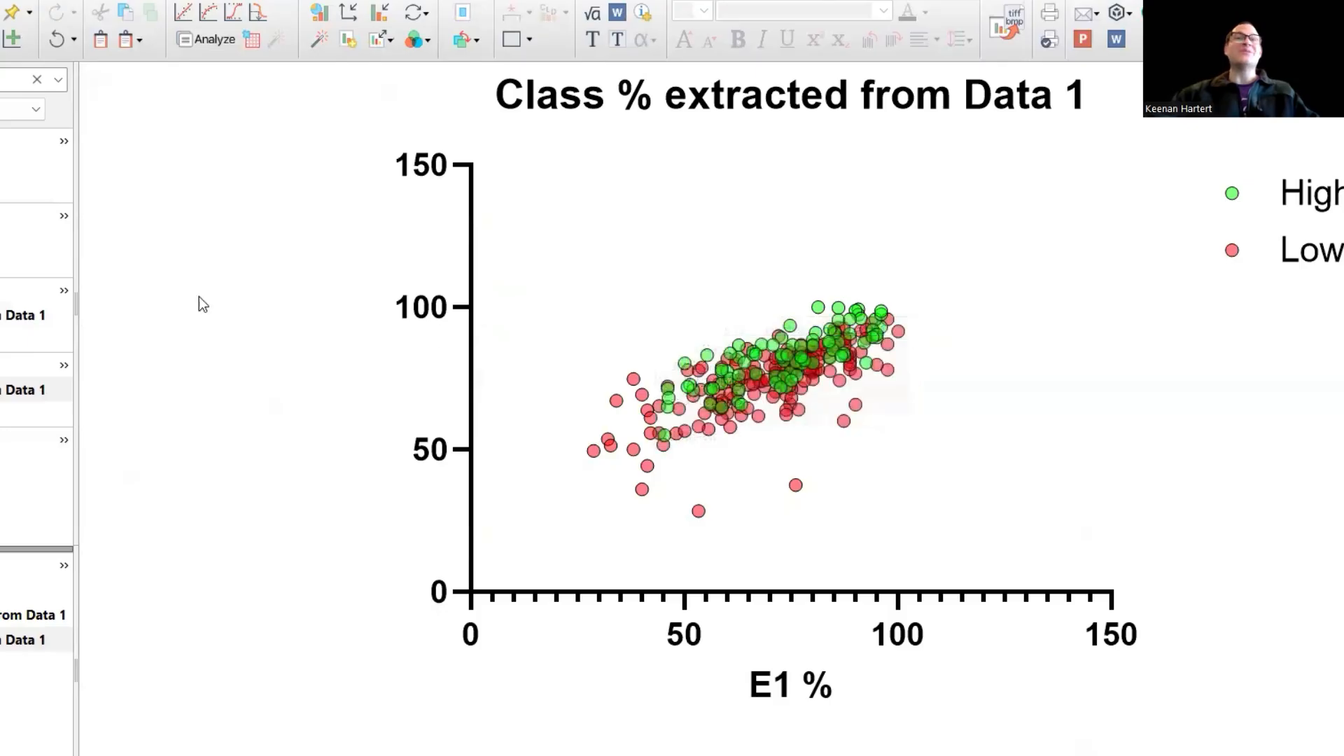
Run a simple linear regression on the Class % graph's data, showing 95% confidence bands of the best-fit line.
left_click(190, 19)
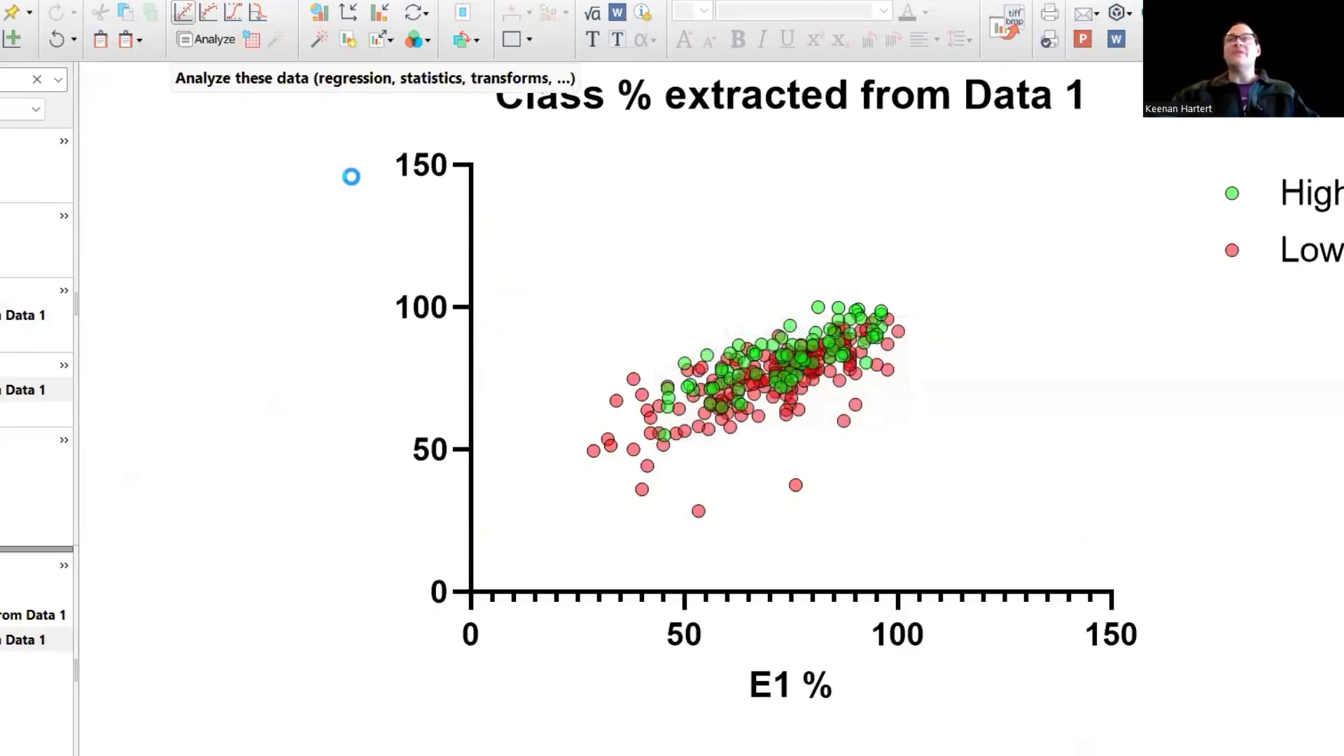
left_click(494, 218)
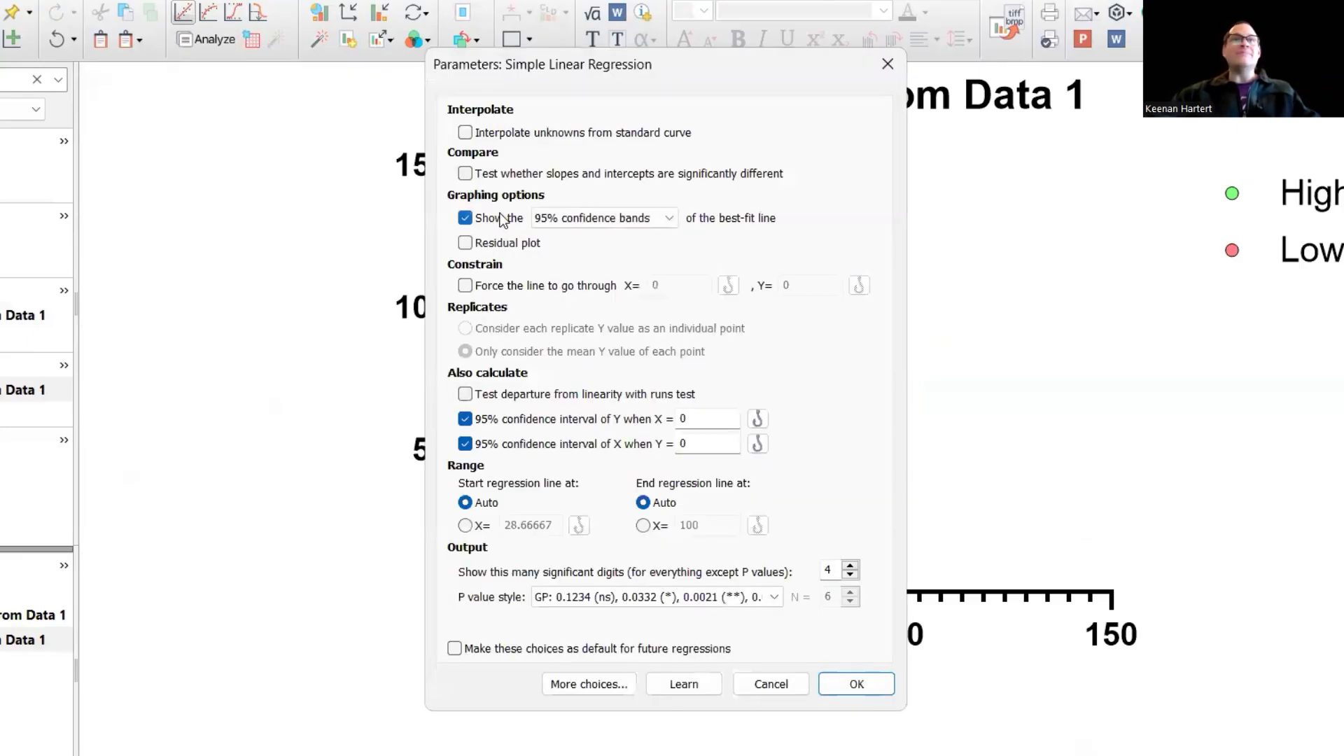
left_click(855, 684)
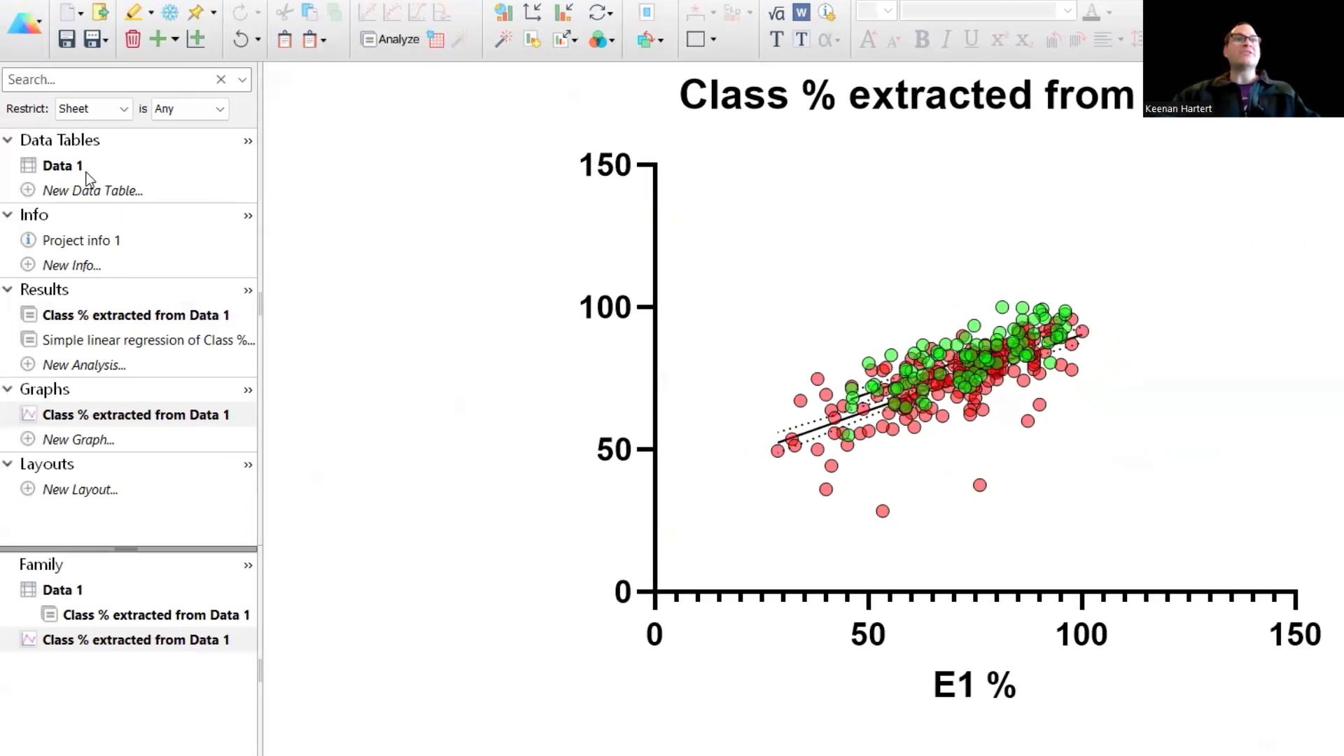
Extract Data 1 again into a new column table with Avg Exam % as the response variable and Reviews? as the grouping variable.
left_click(87, 171)
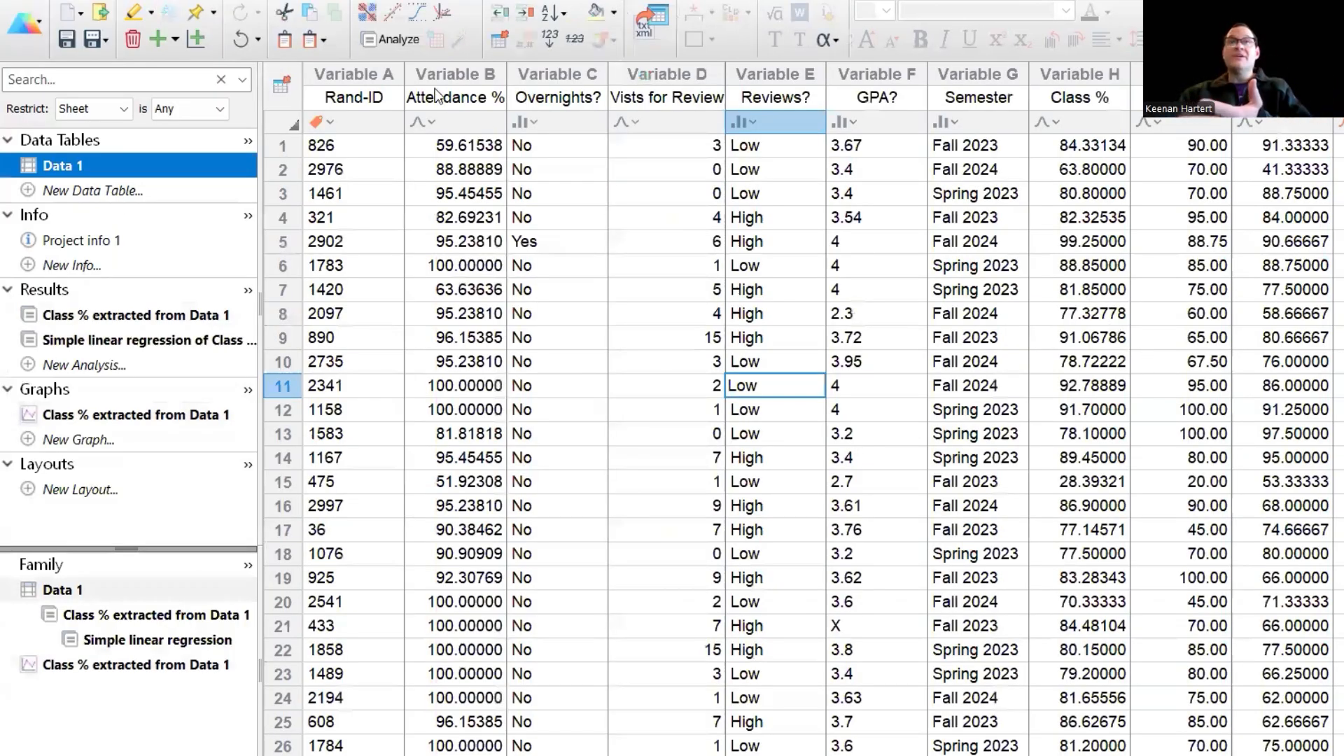
double_click(1078, 410)
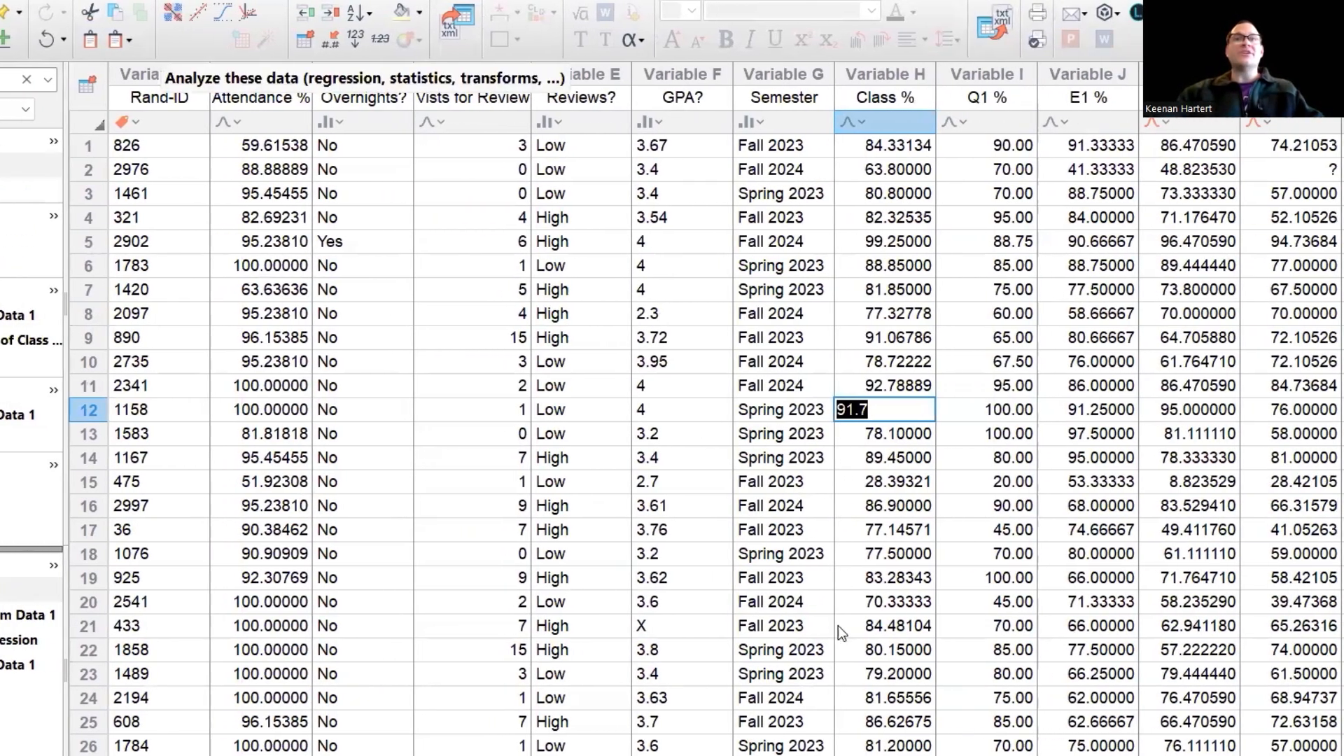
left_click(397, 40)
left_click(900, 653)
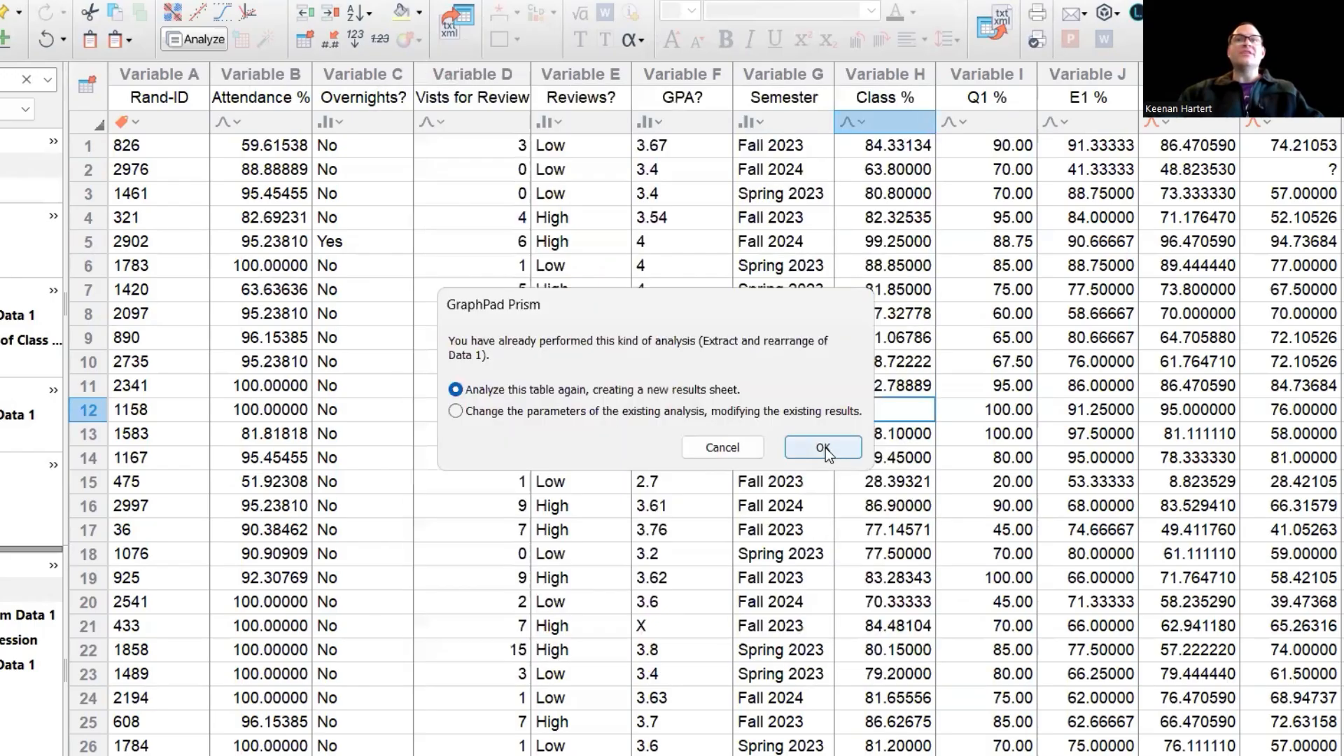
left_click(821, 448)
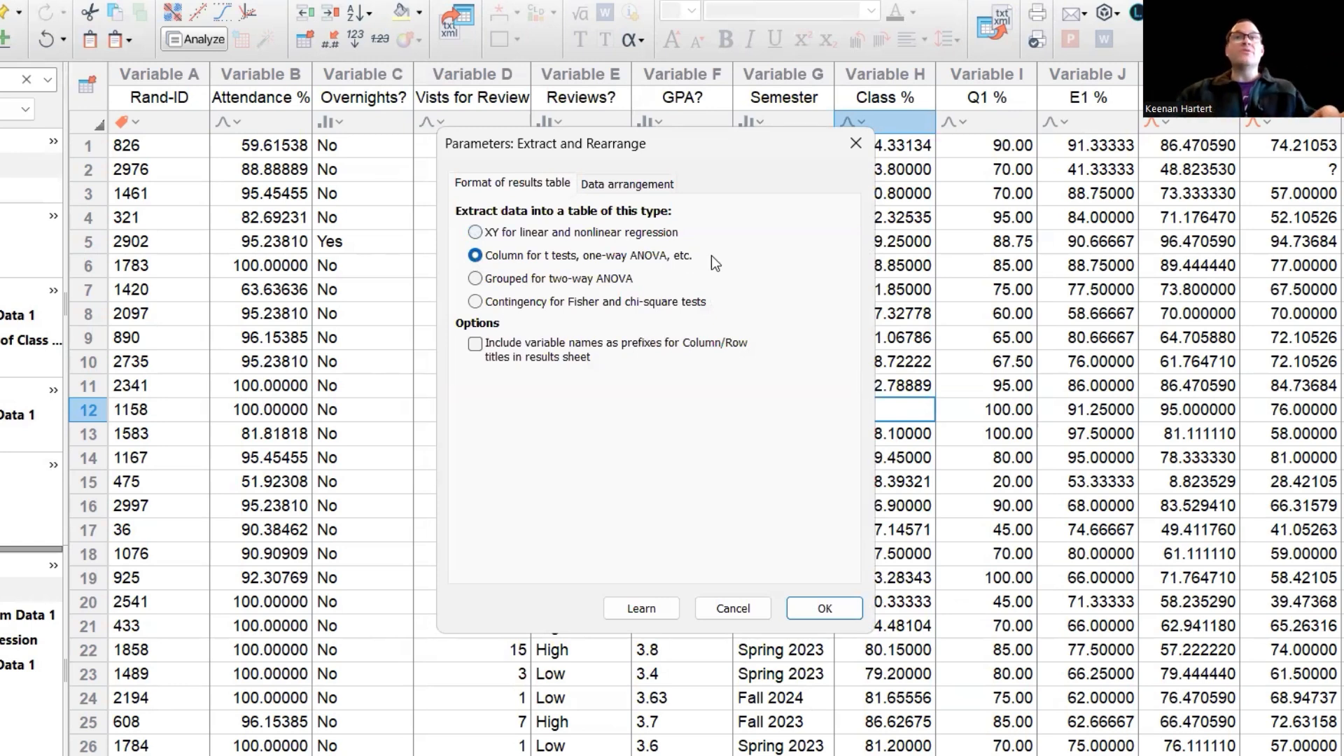
left_click(639, 185)
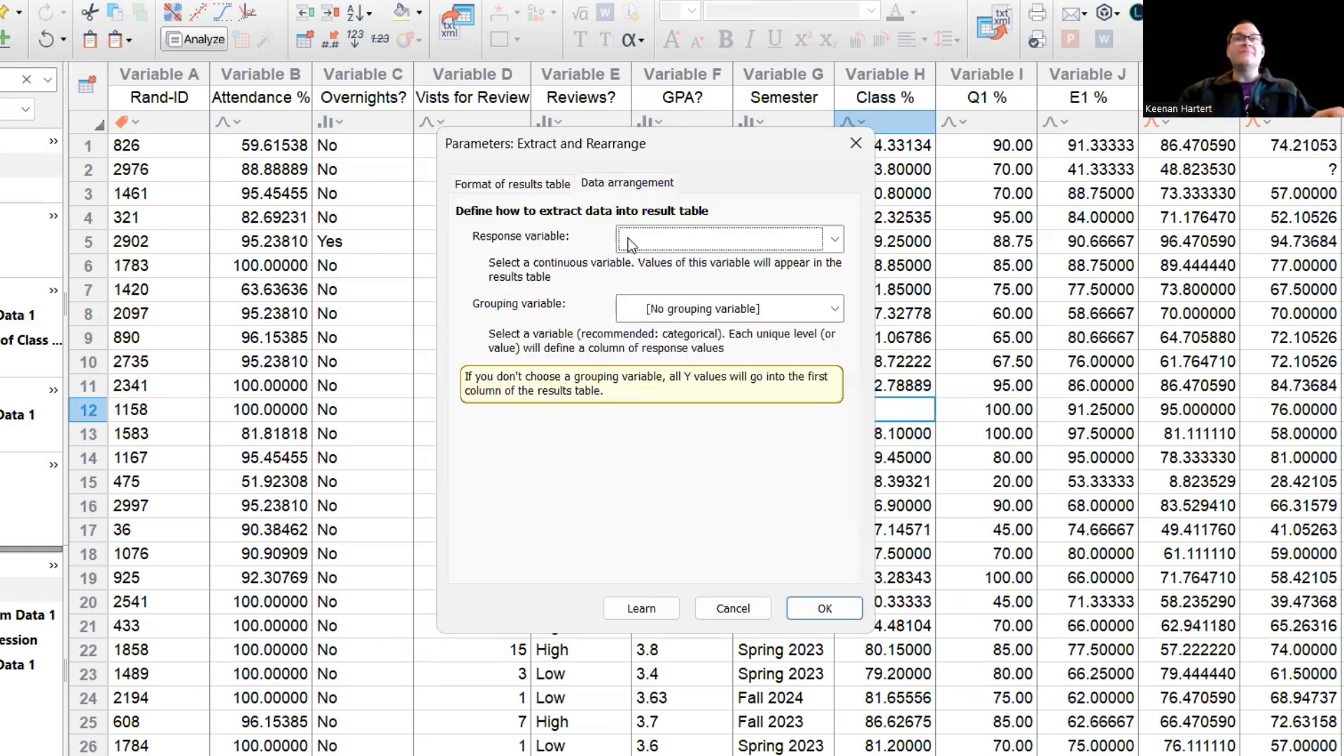
left_click(628, 238)
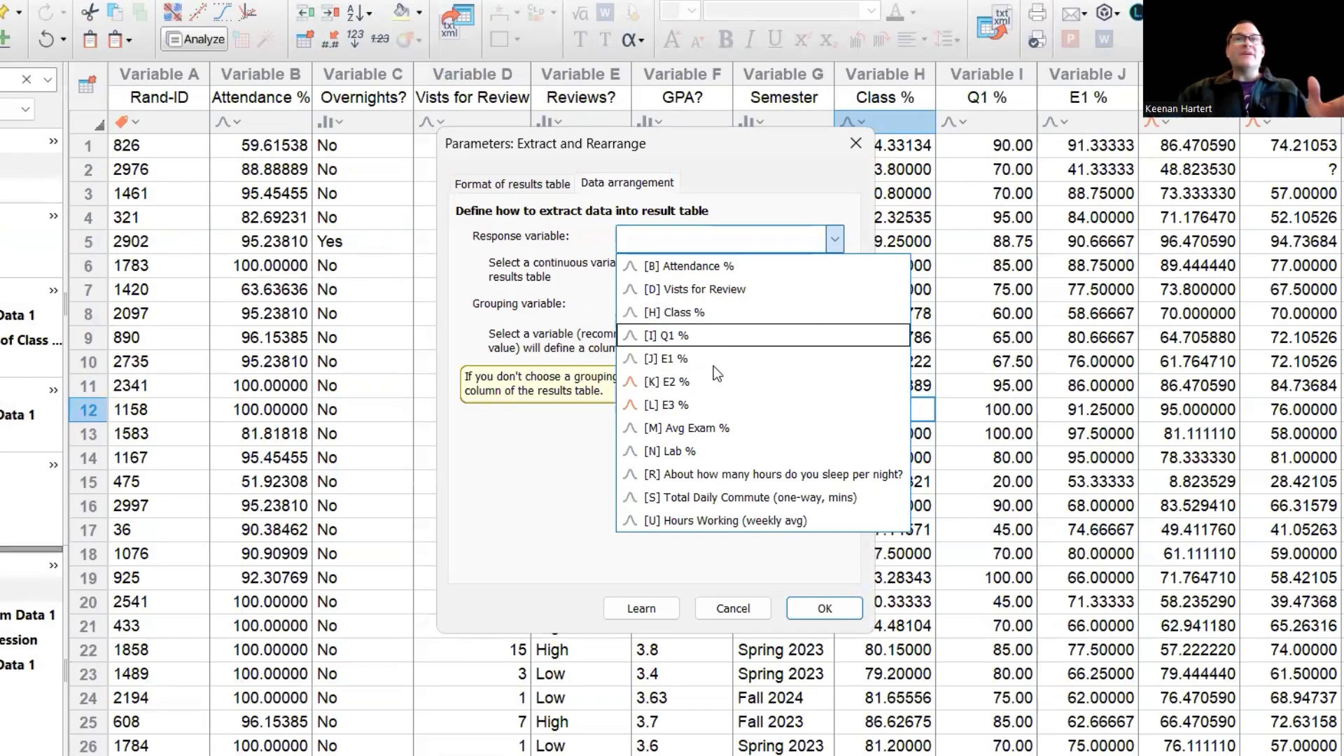
left_click(703, 428)
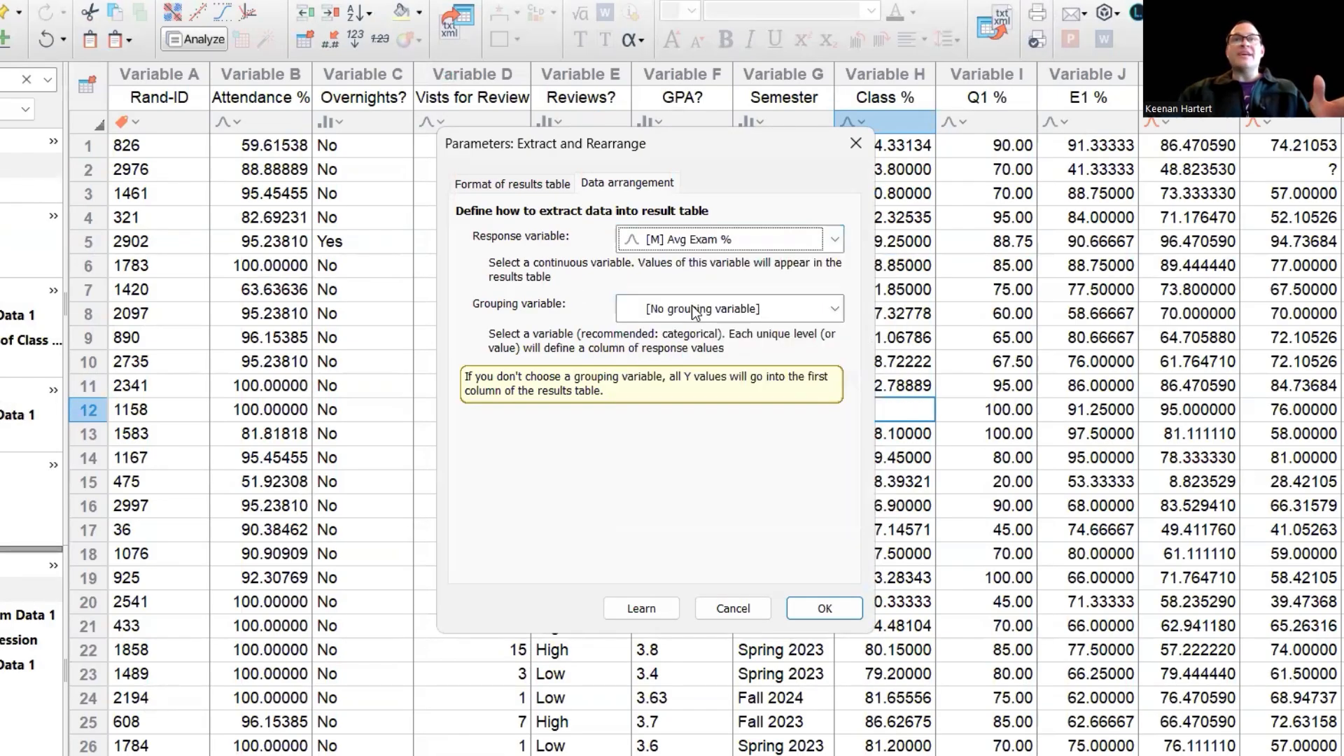
left_click(692, 305)
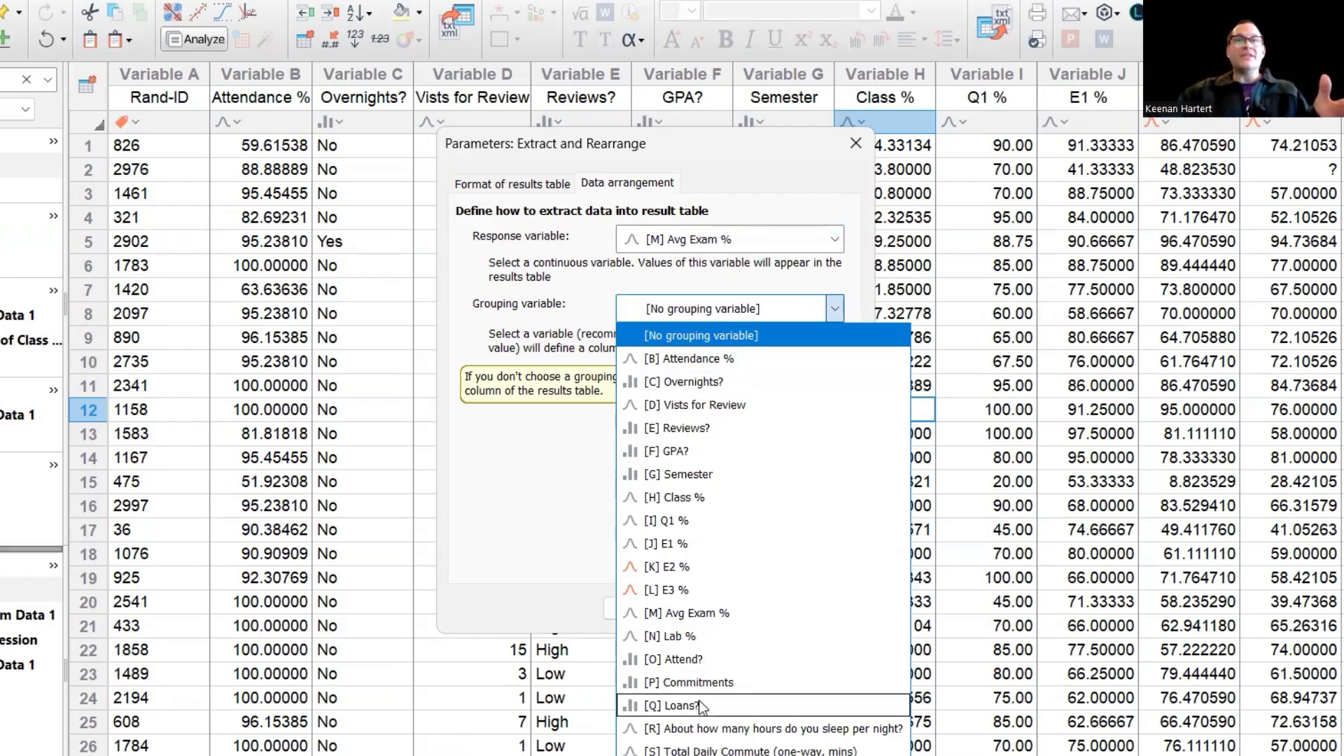
left_click(693, 428)
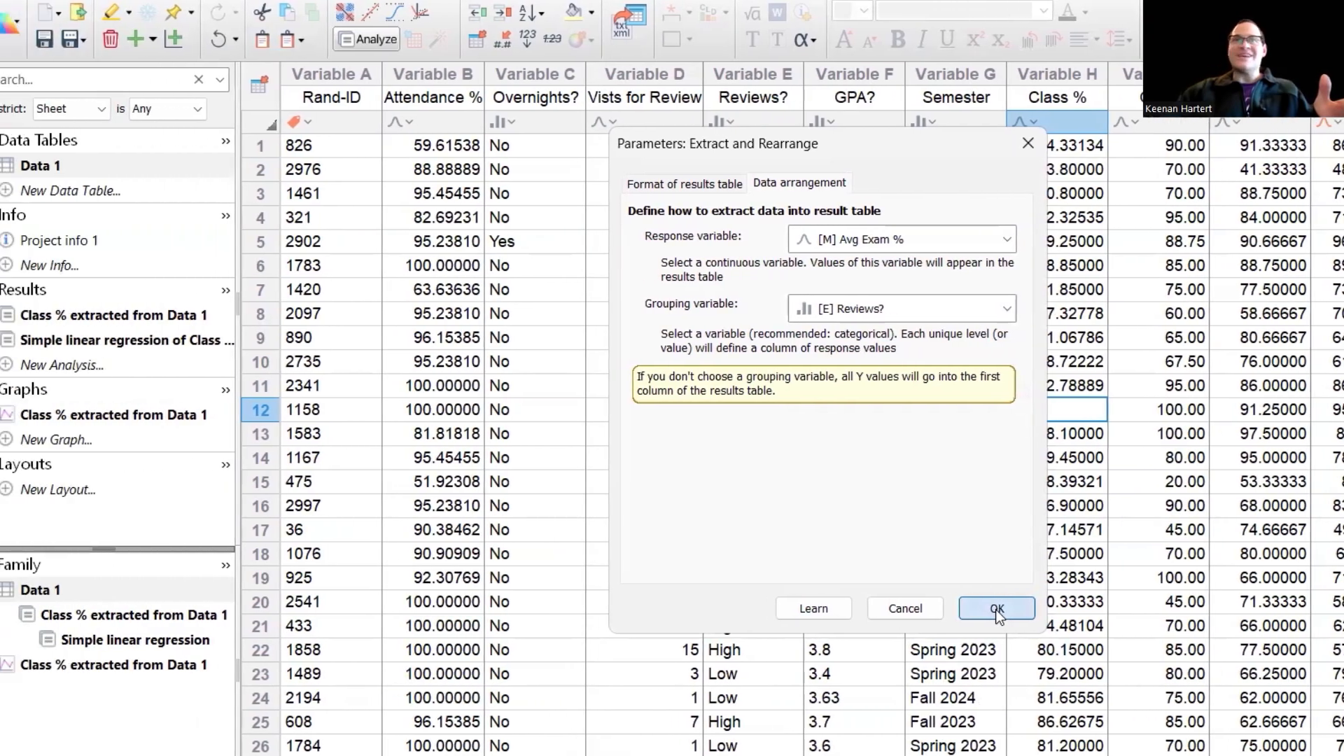
left_click(824, 609)
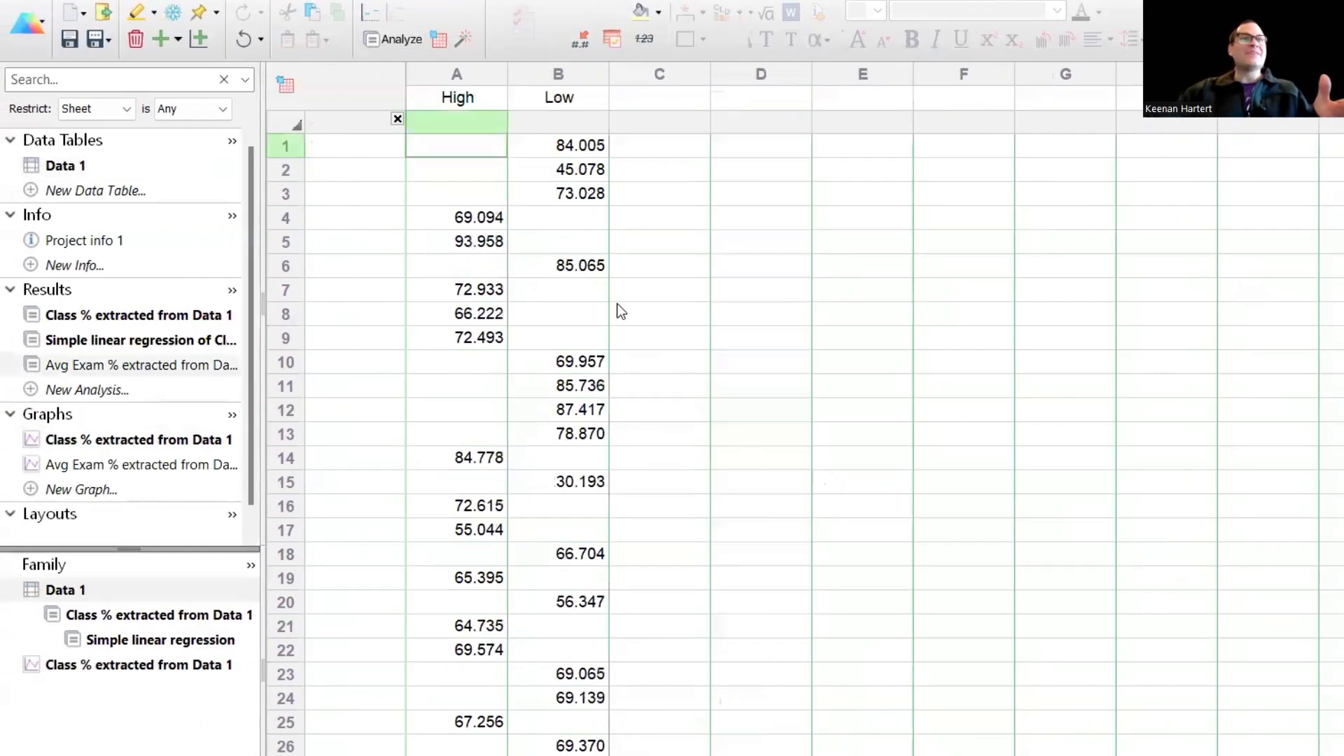
Run an unpaired t test with Welch's correction on Avg Exam % for High versus Low and add the pairwise comparison to its graph.
left_click(126, 462)
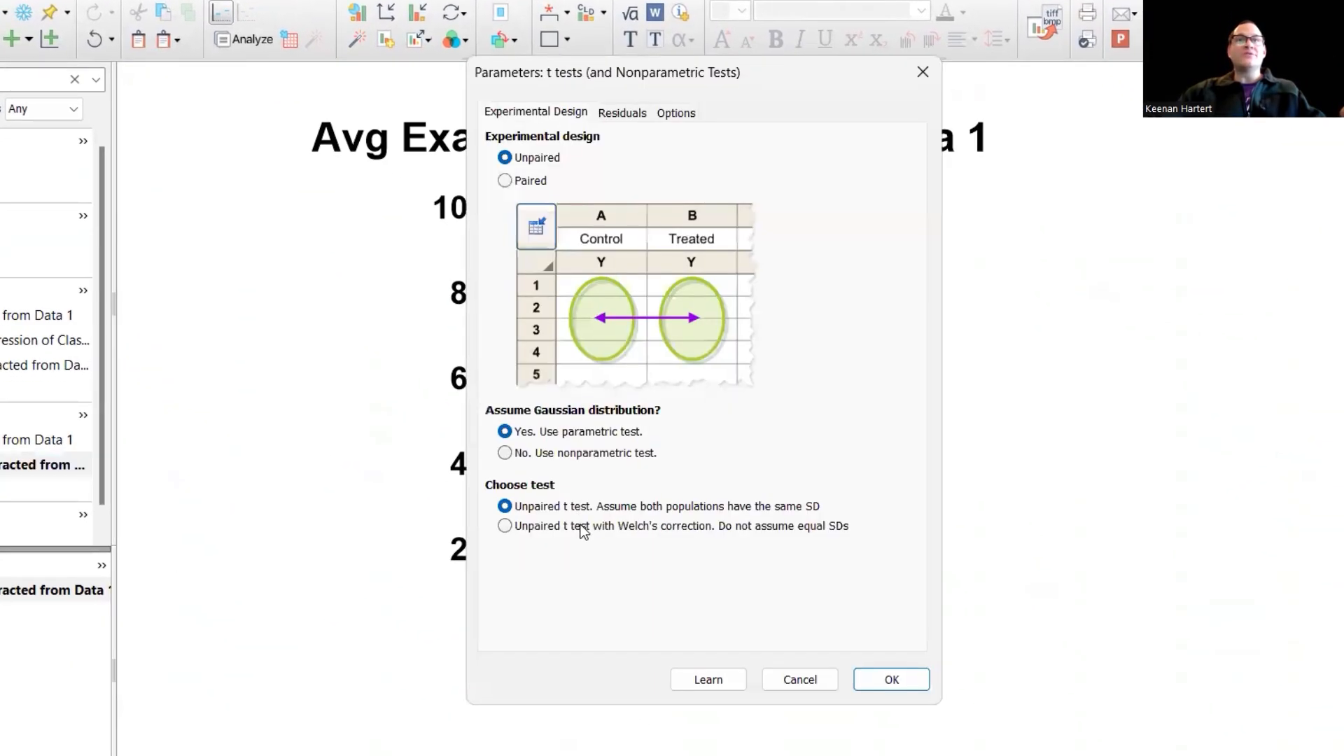
left_click(711, 592)
left_click(892, 679)
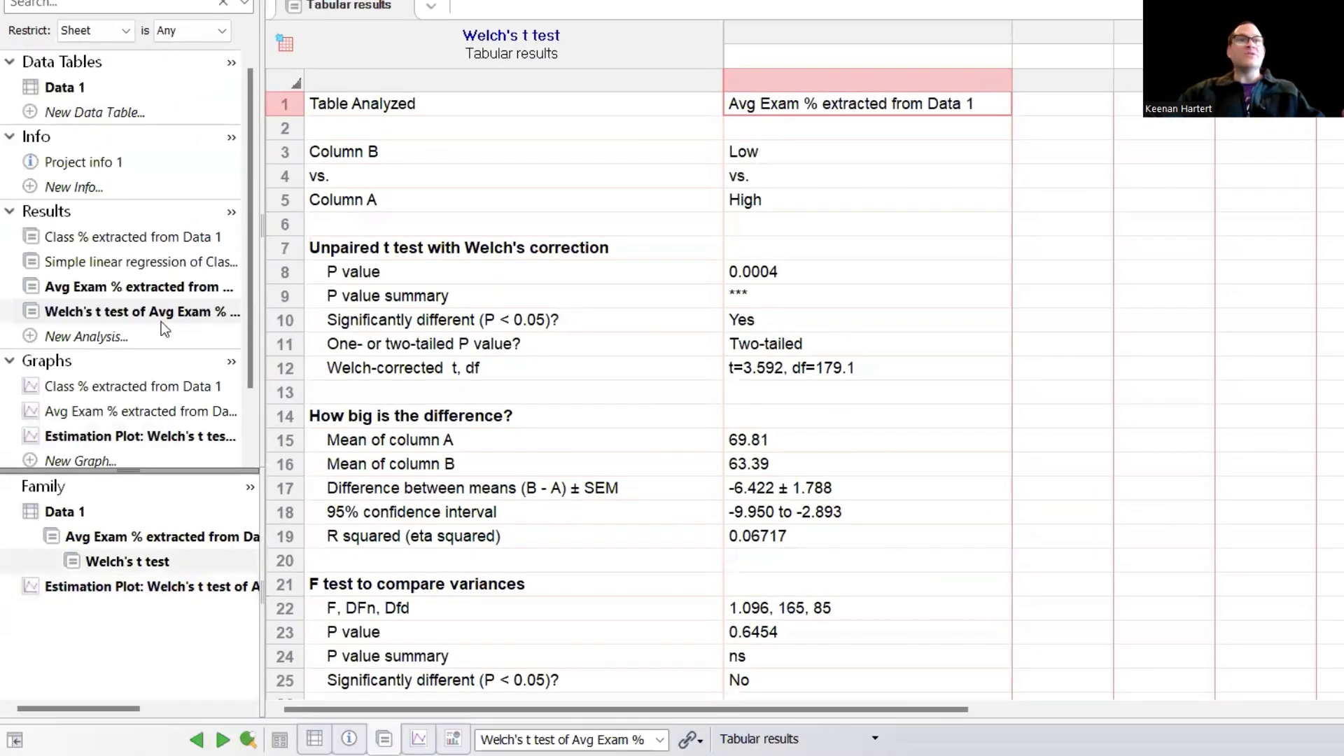
left_click(105, 410)
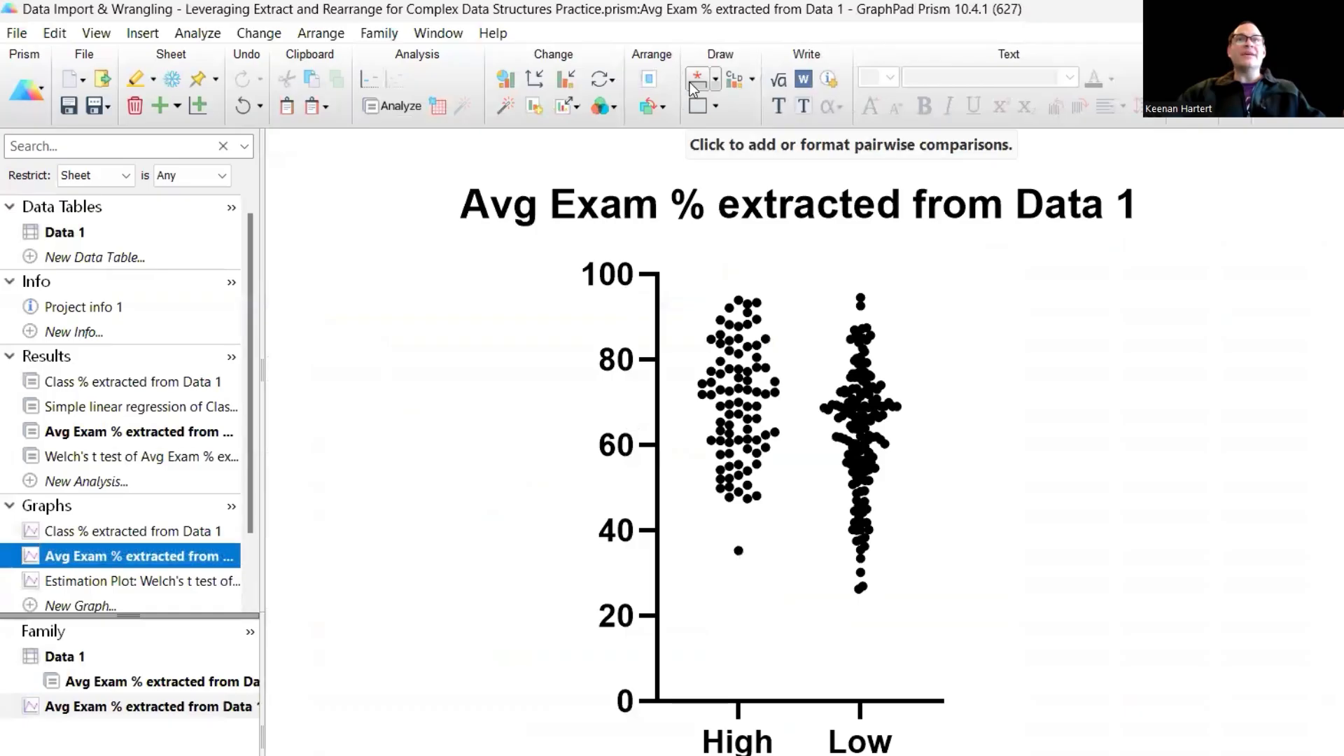
left_click(692, 82)
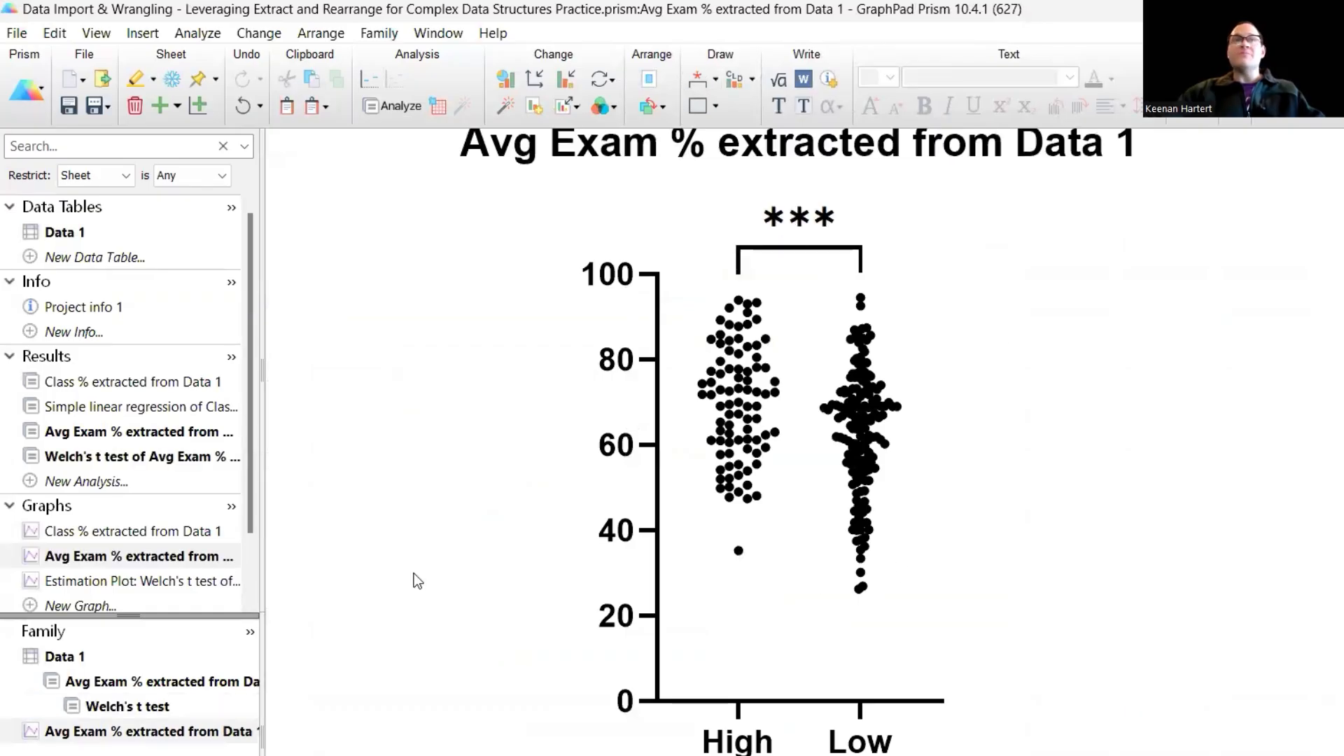
Extract Data 1 into a new column table with Avg Exam % as the response variable and Semester as the grouping variable.
left_click(81, 233)
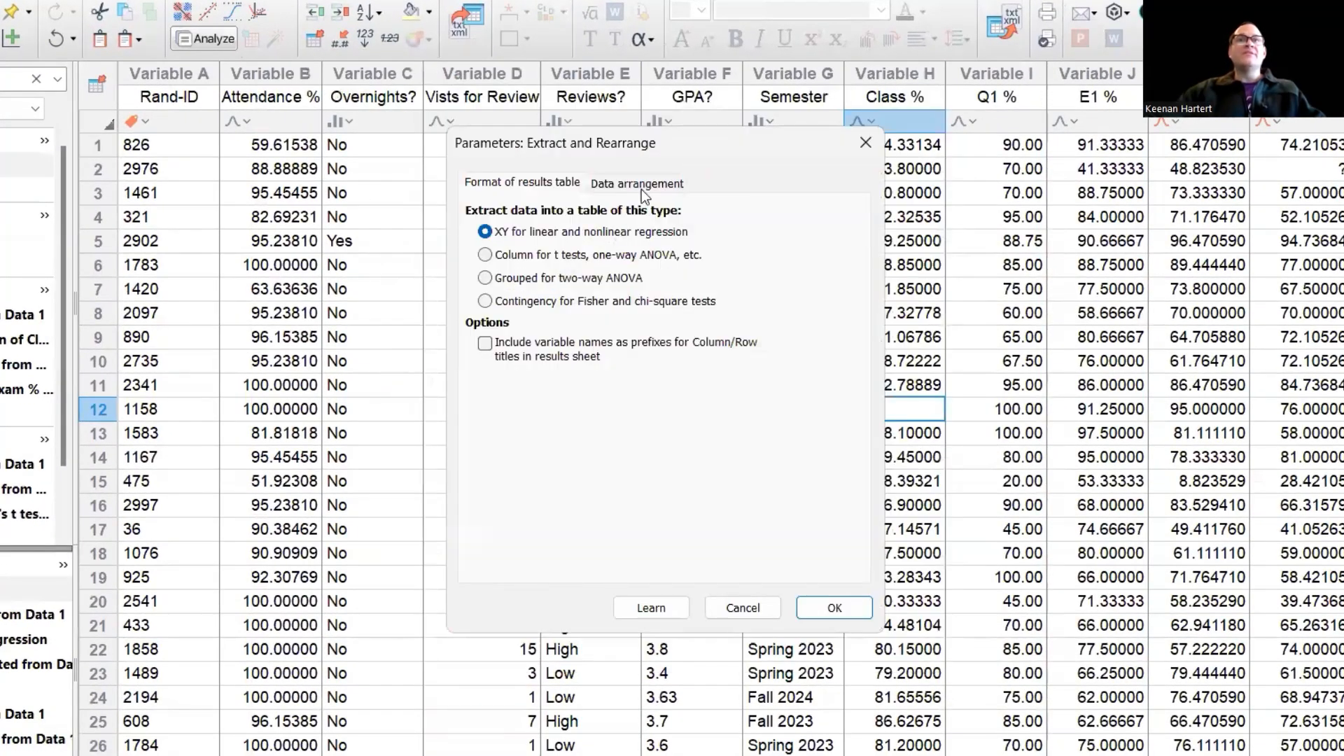
left_click(638, 184)
left_click(670, 245)
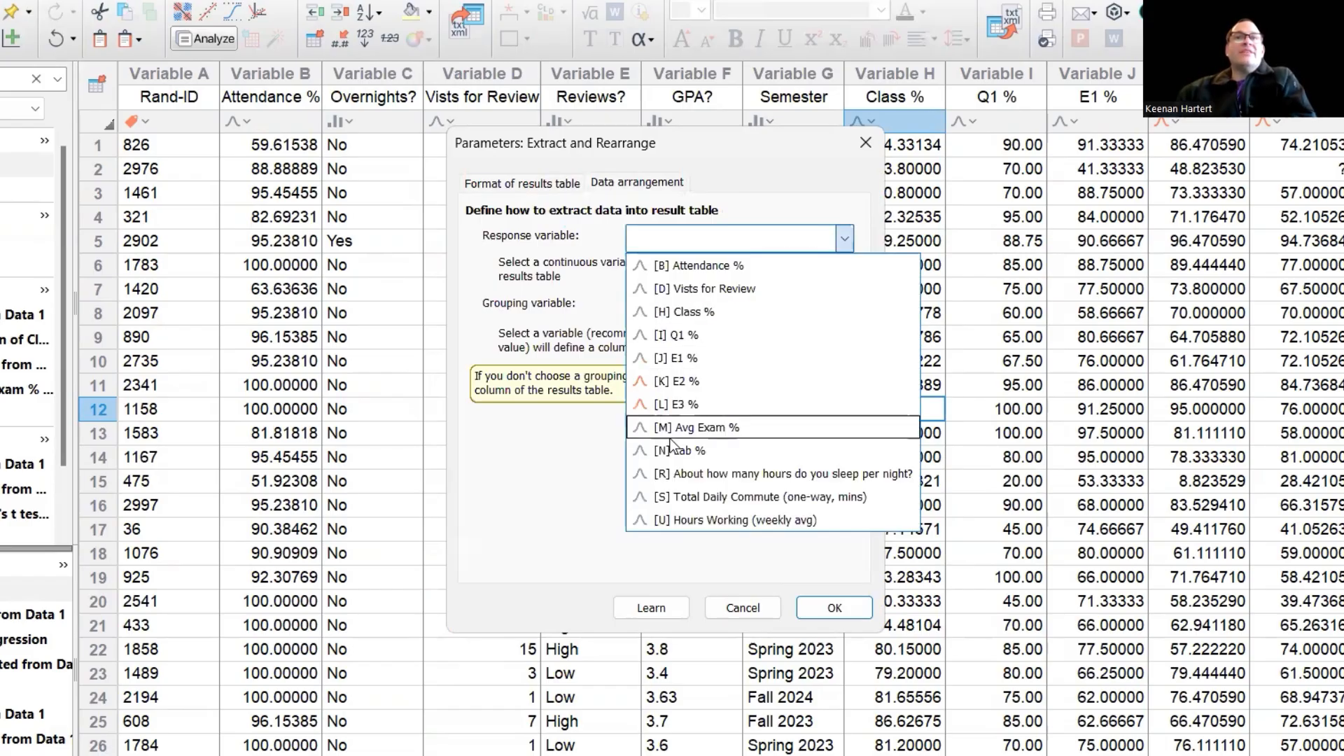
left_click(686, 428)
left_click(686, 306)
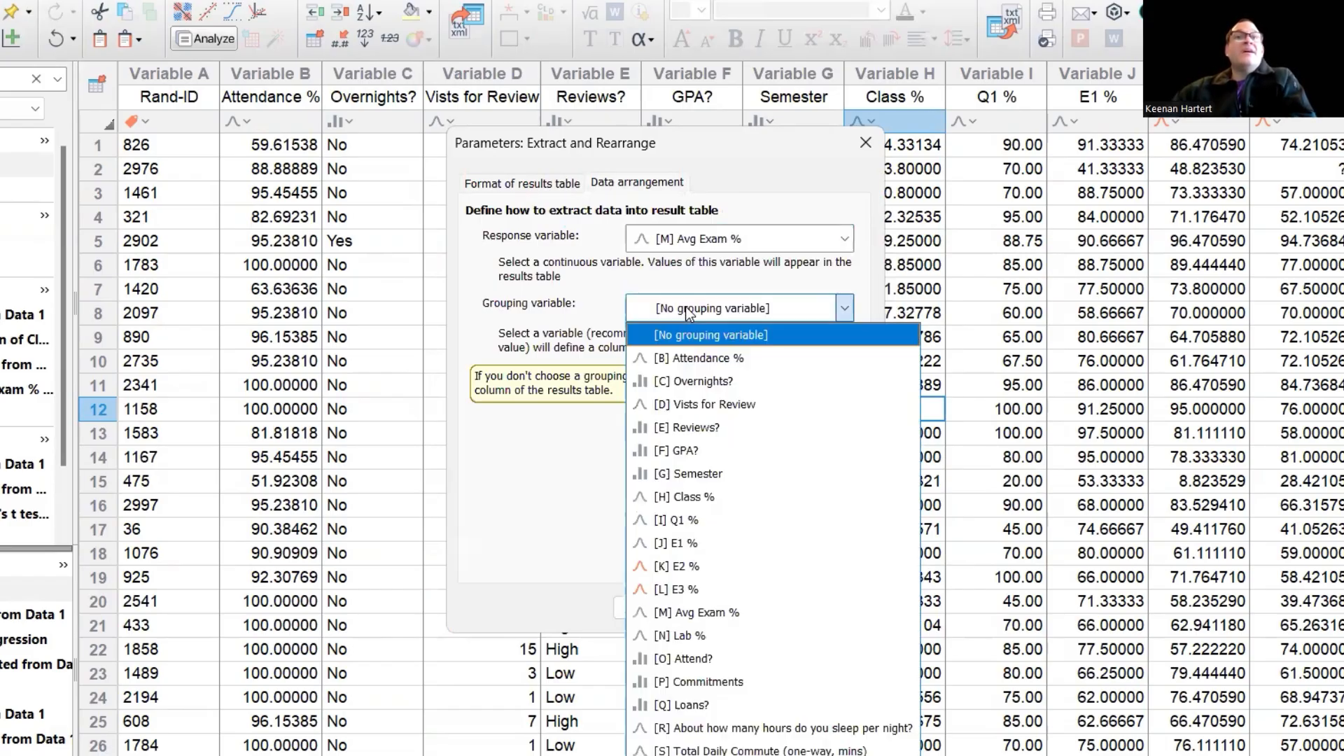
left_click(715, 474)
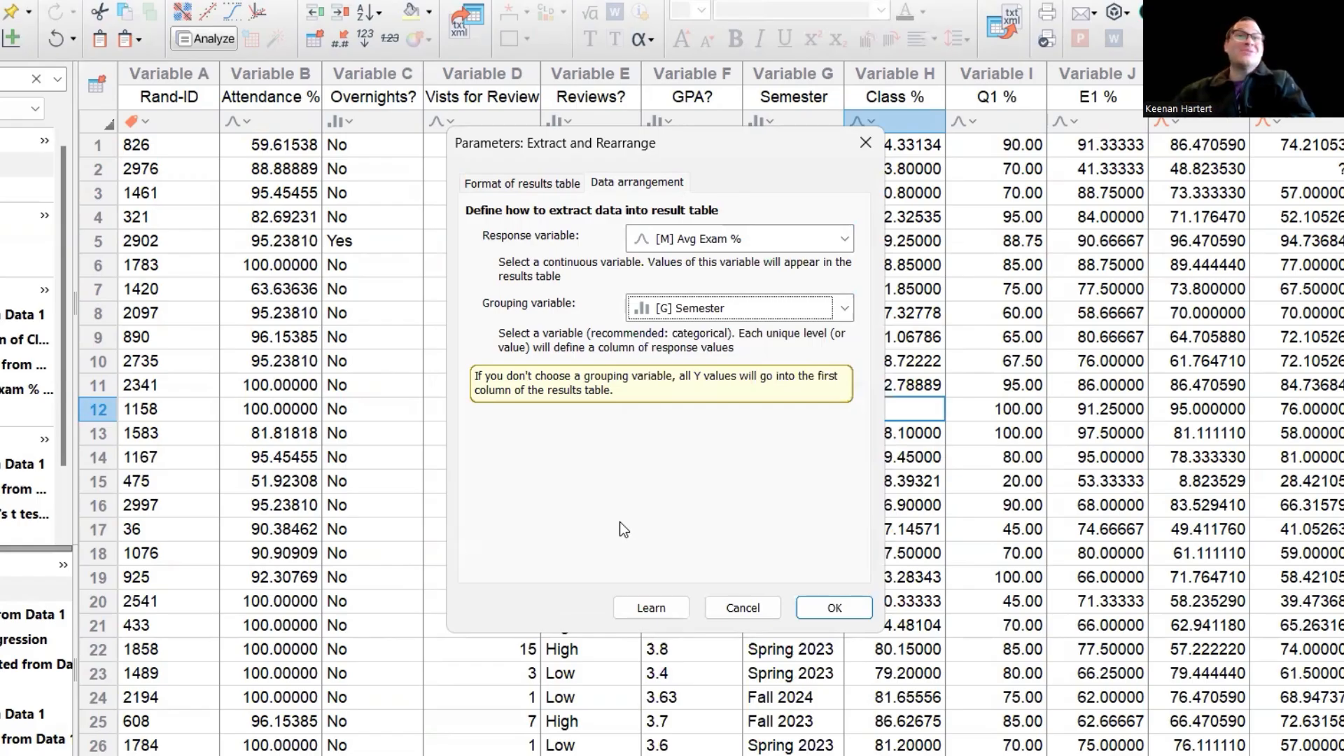
left_click(834, 606)
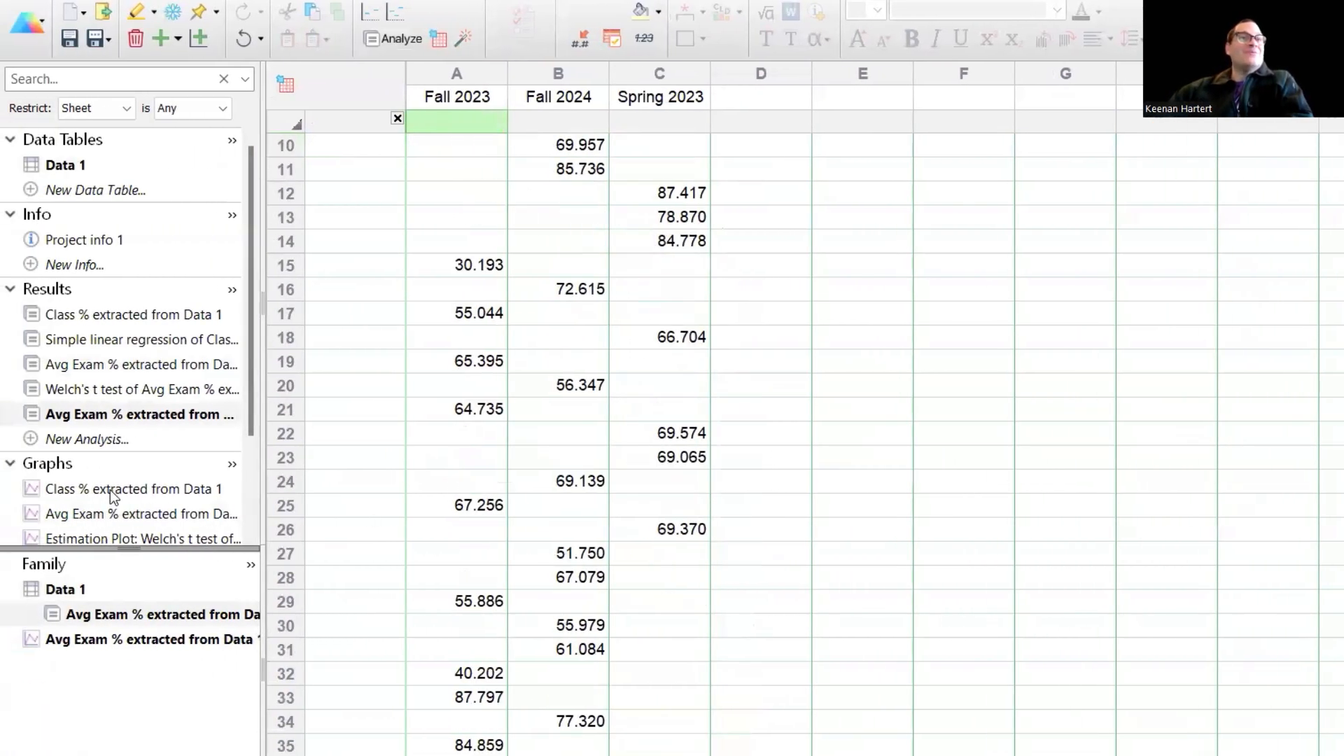
Run an ordinary one-way ANOVA on the Avg Exam % by Semester graph, comparing each column's mean with every other column's mean.
scroll(112, 445, "down", 3)
left_click(131, 439)
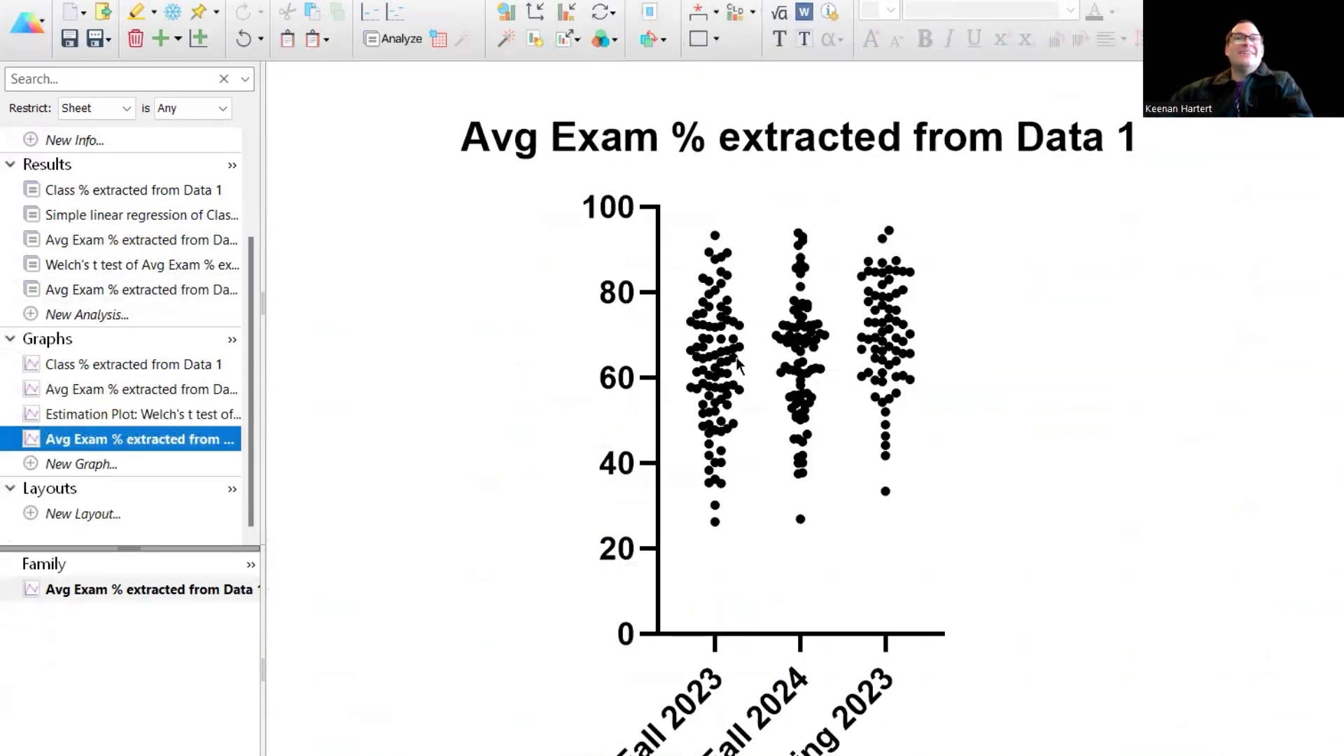
scroll(987, 582, "down", 1)
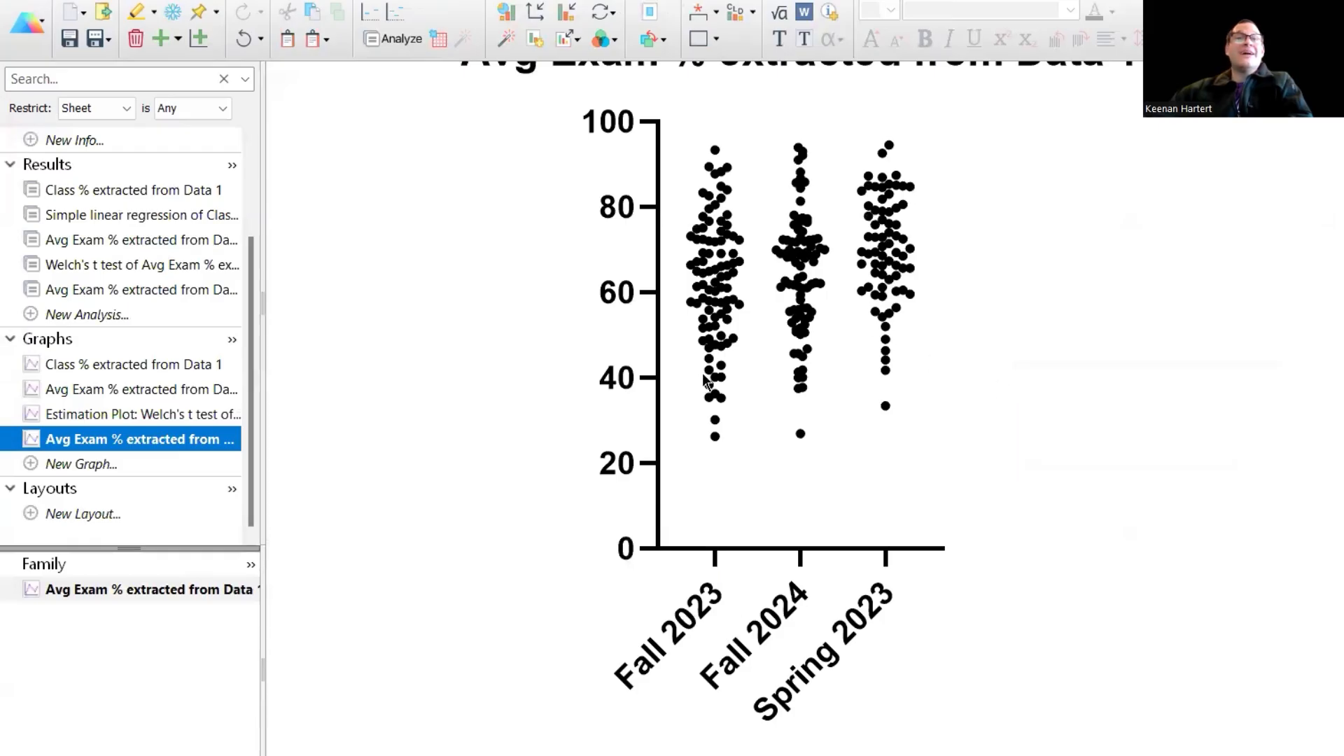
scroll(758, 532, "up", 1)
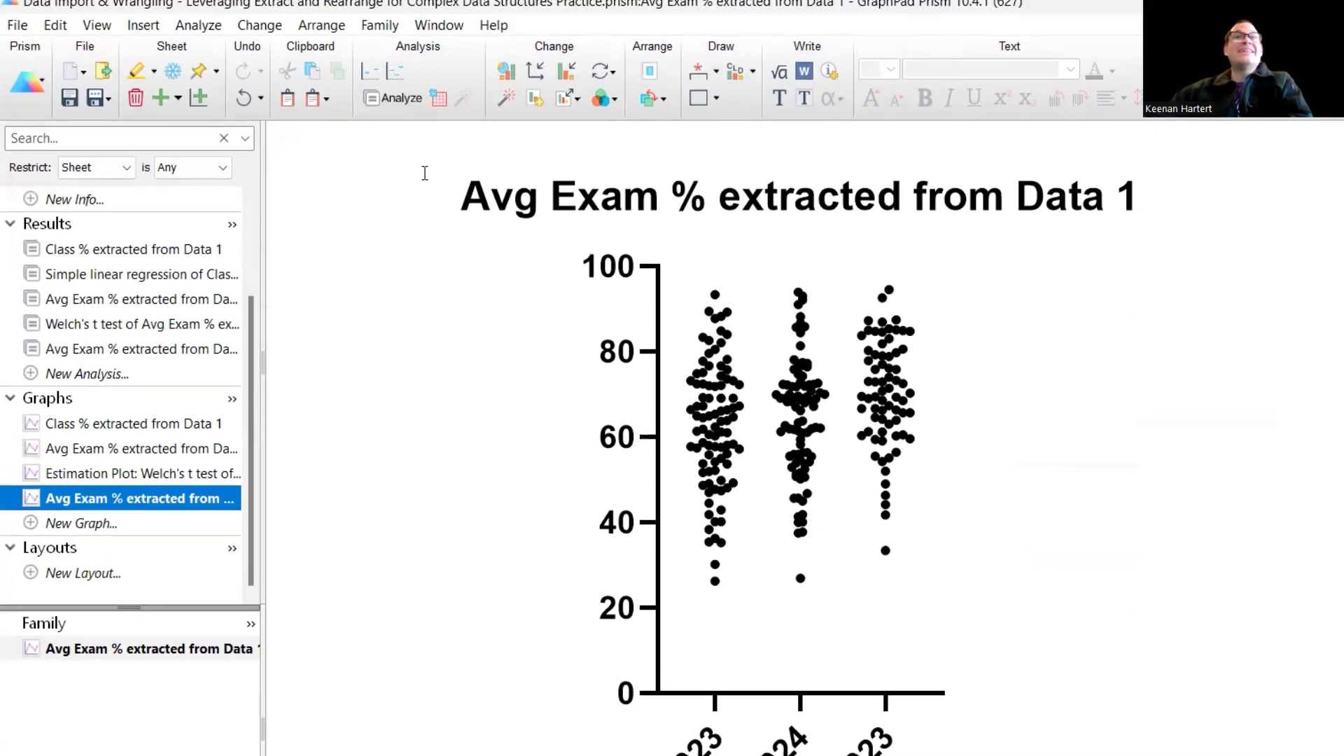
left_click(397, 80)
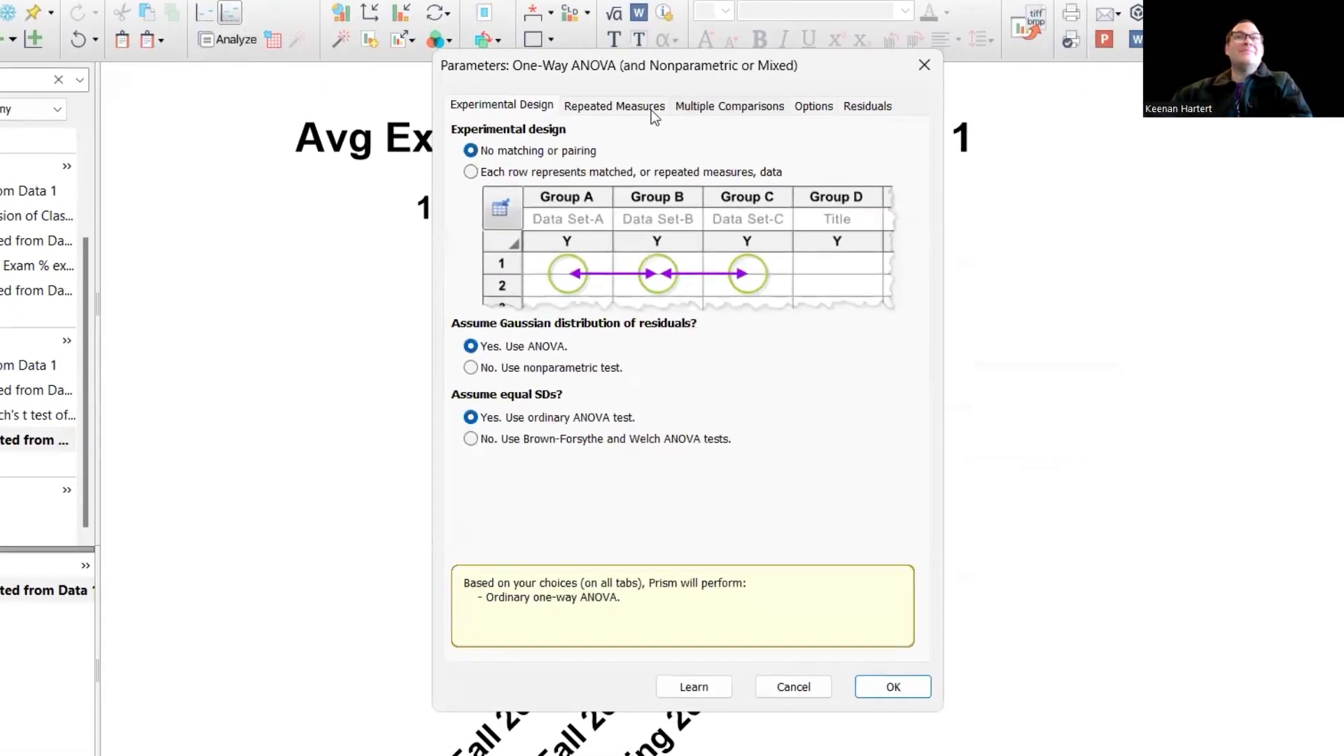
left_click(688, 102)
left_click(454, 169)
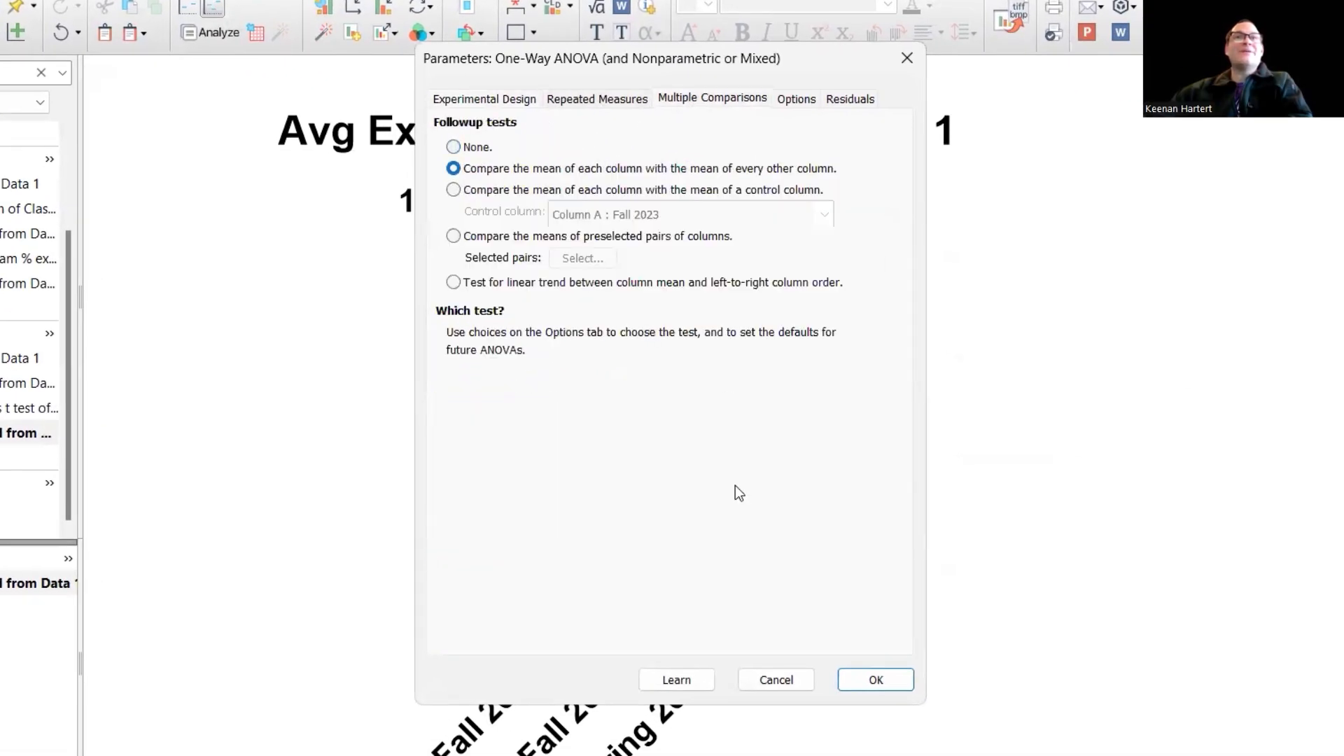
left_click(485, 99)
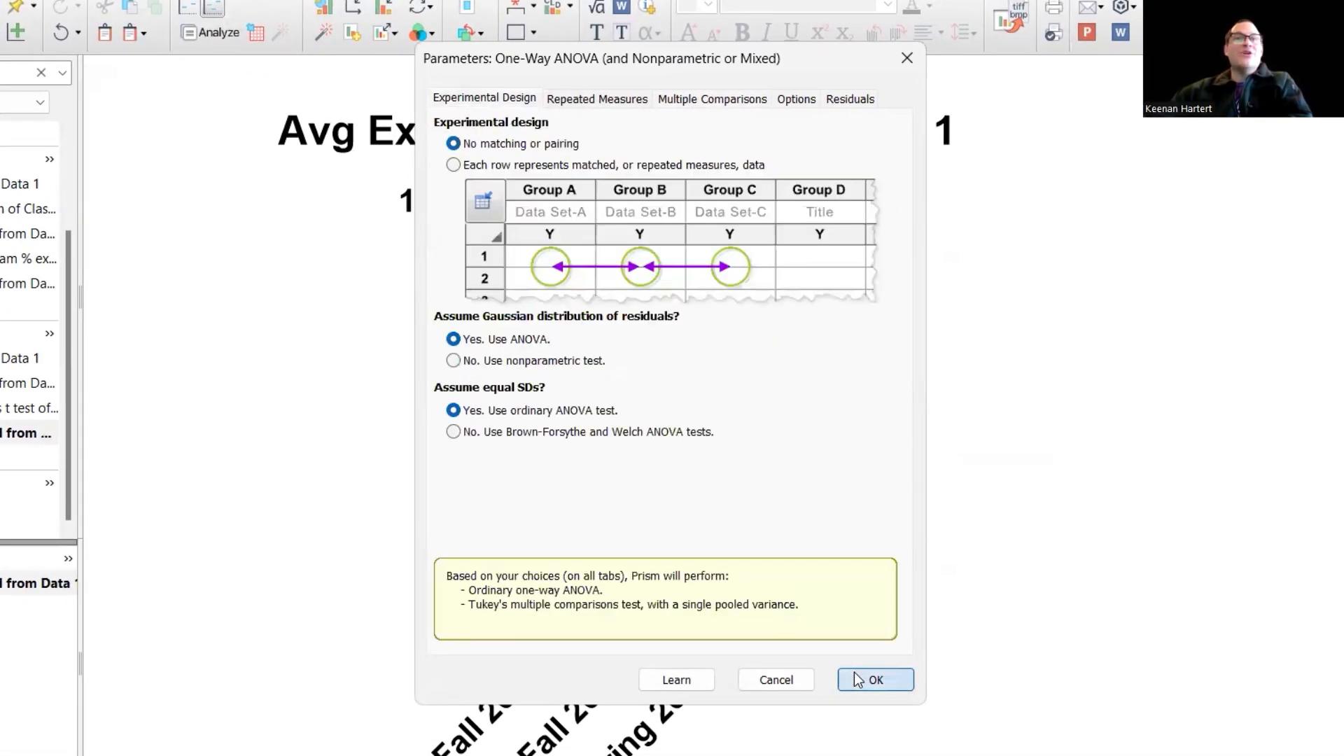
key("Return")
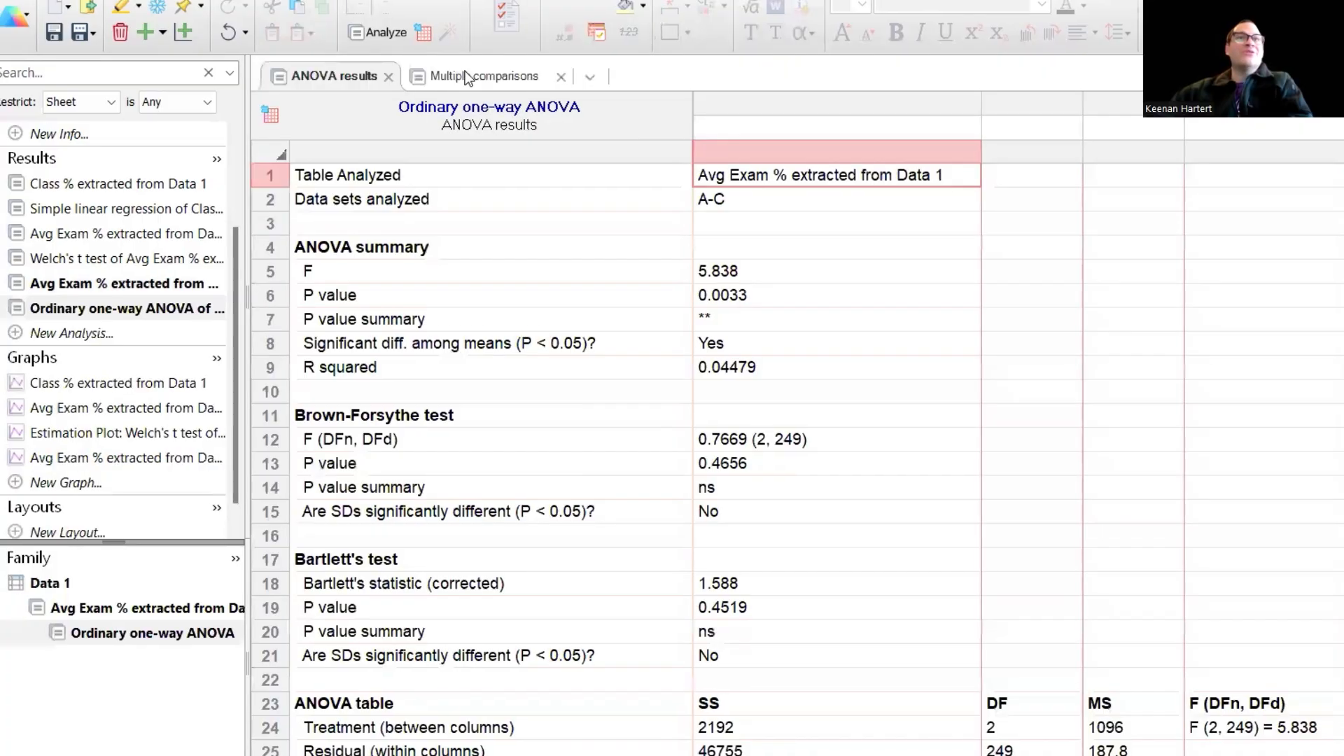
Review Tukey's multiple comparisons between Fall 2023, Fall 2024 and Spring 2023 in the one-way ANOVA results.
left_click(465, 70)
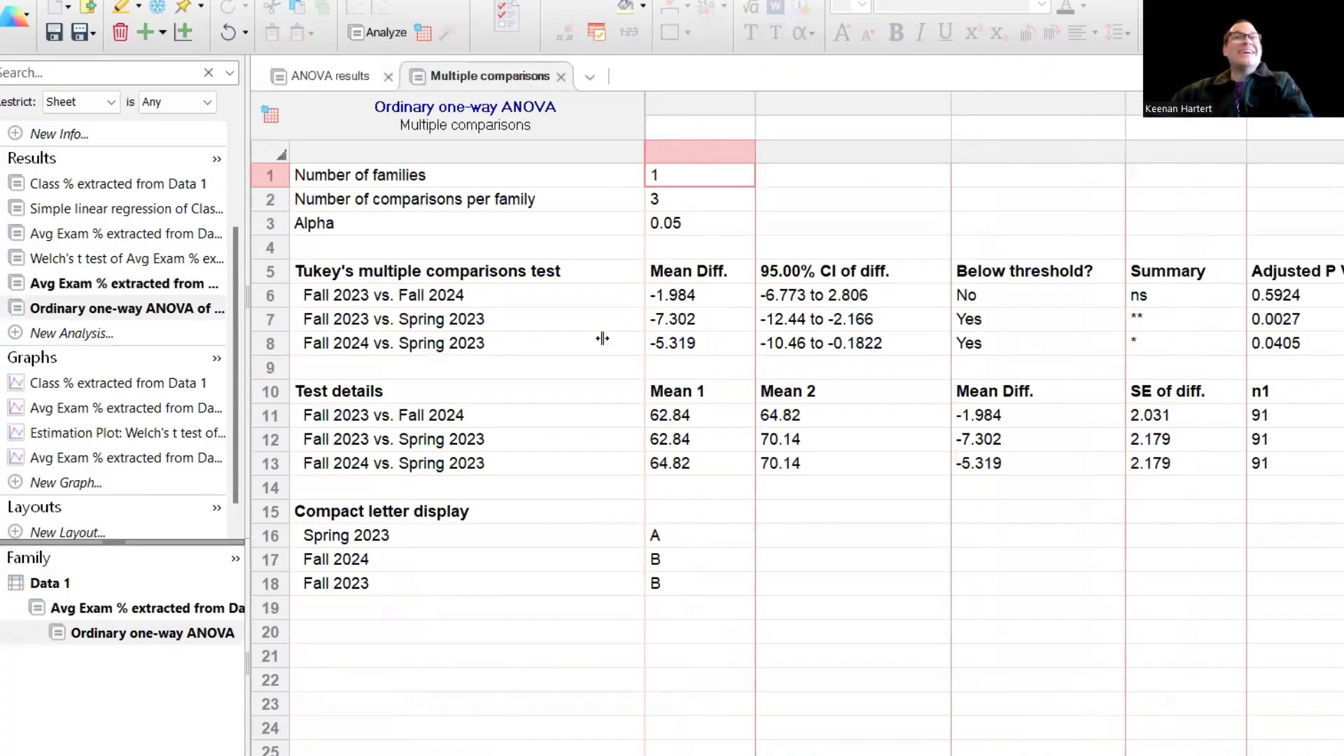
left_click(342, 326)
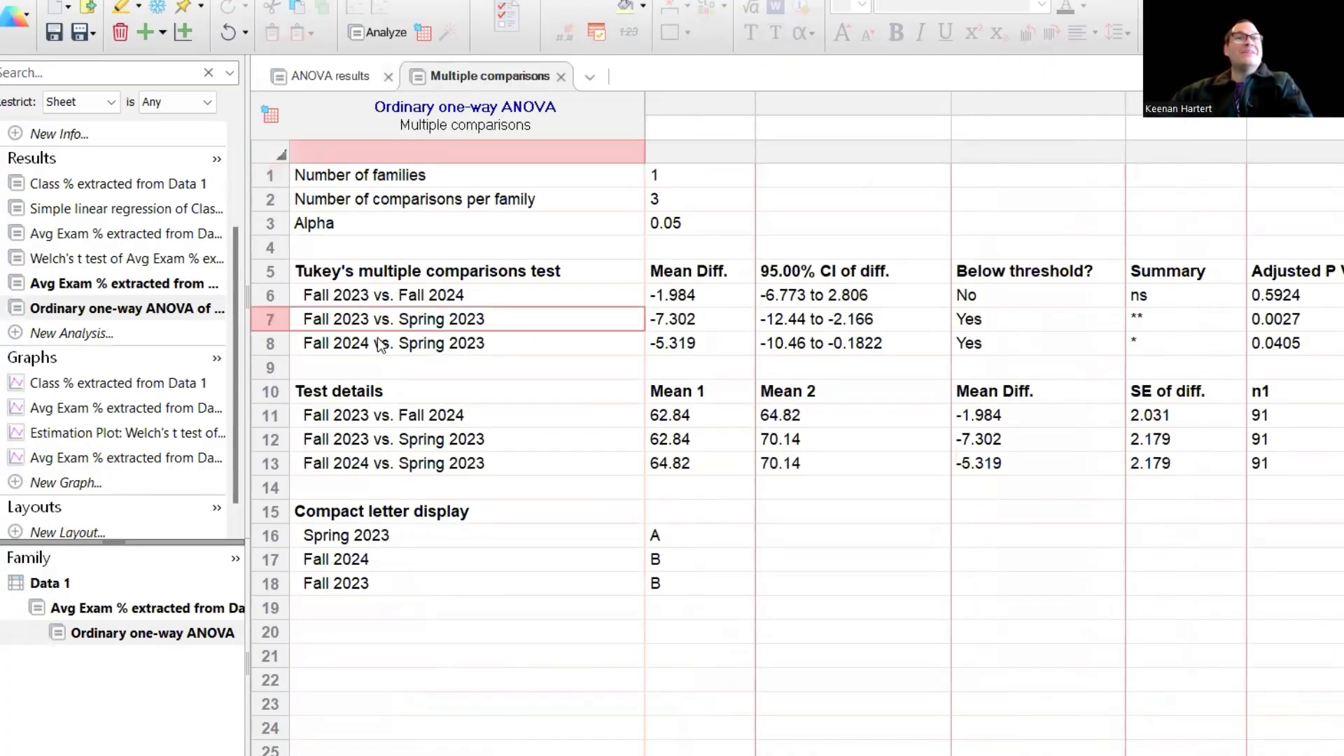
left_click(403, 350)
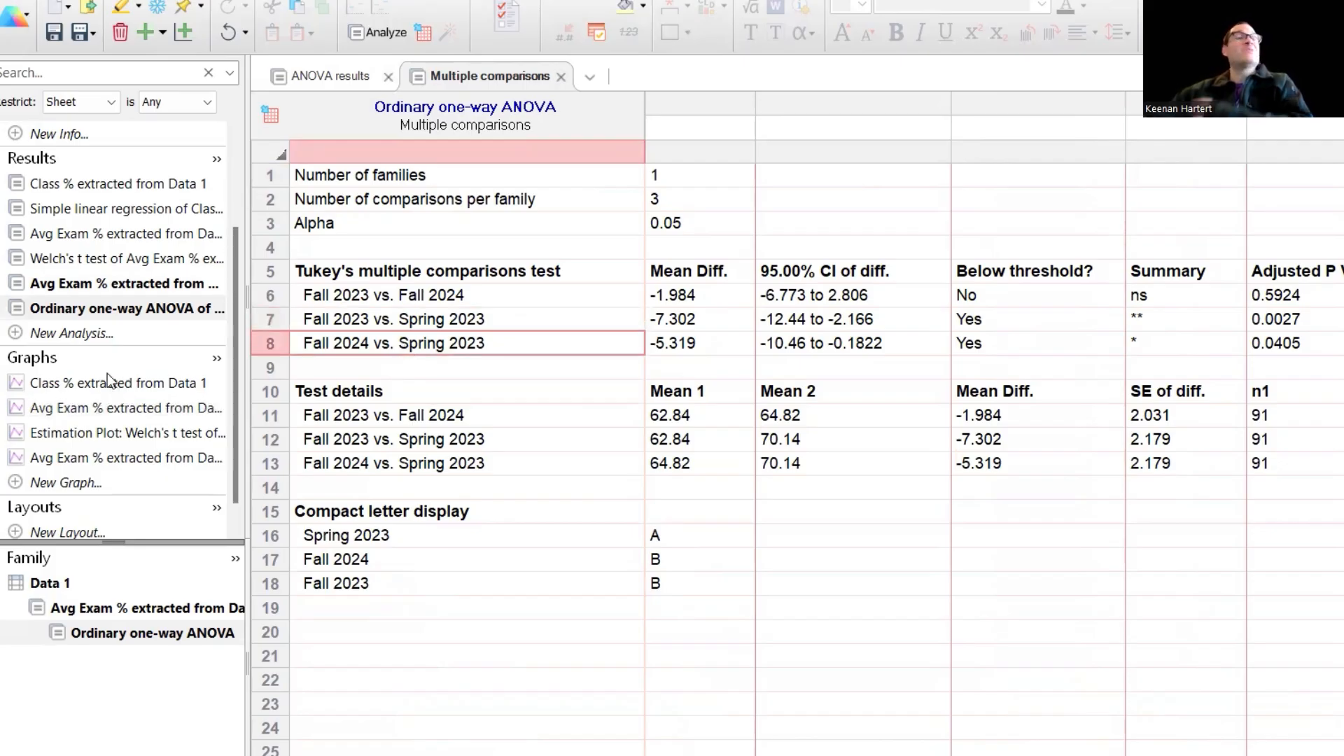
Start an Extract and Rearrange analysis of all Data 1 variables with a grouped results table for two-way ANOVA.
scroll(105, 361, "up", 3)
left_click(65, 167)
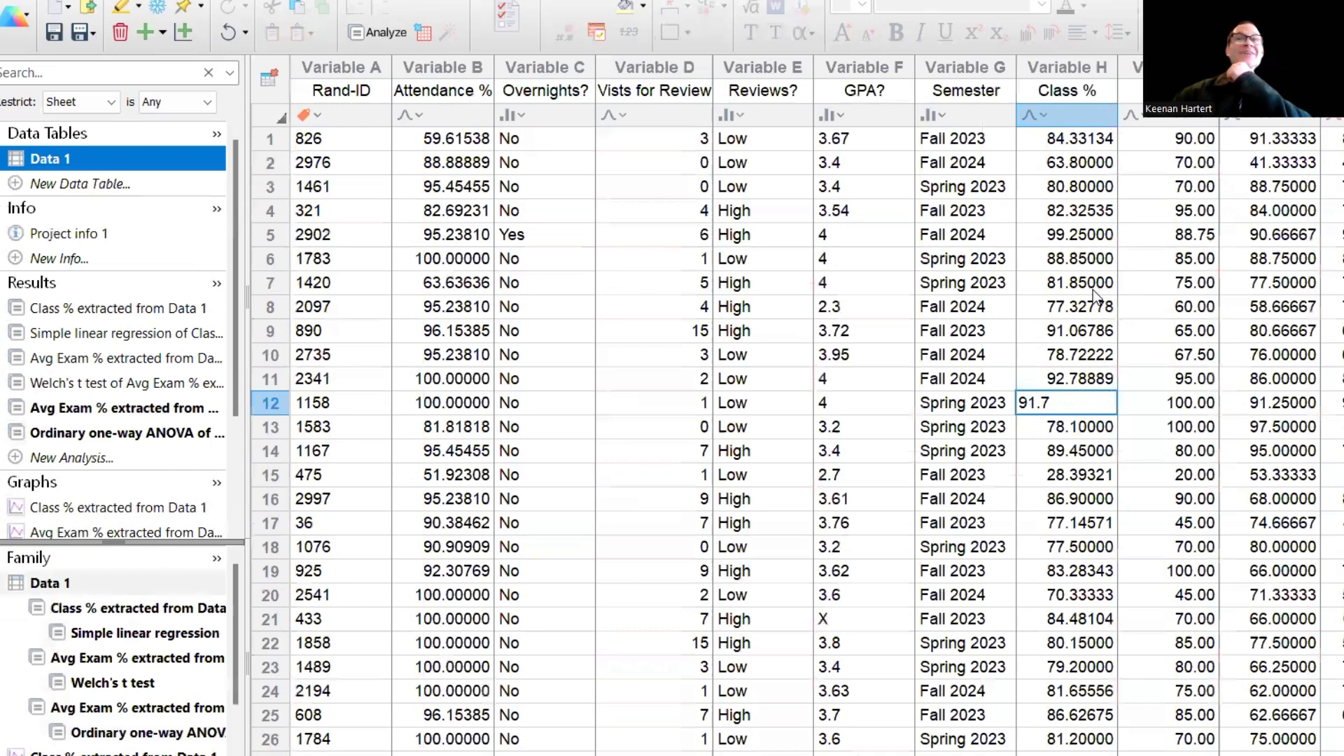
left_click(1094, 290)
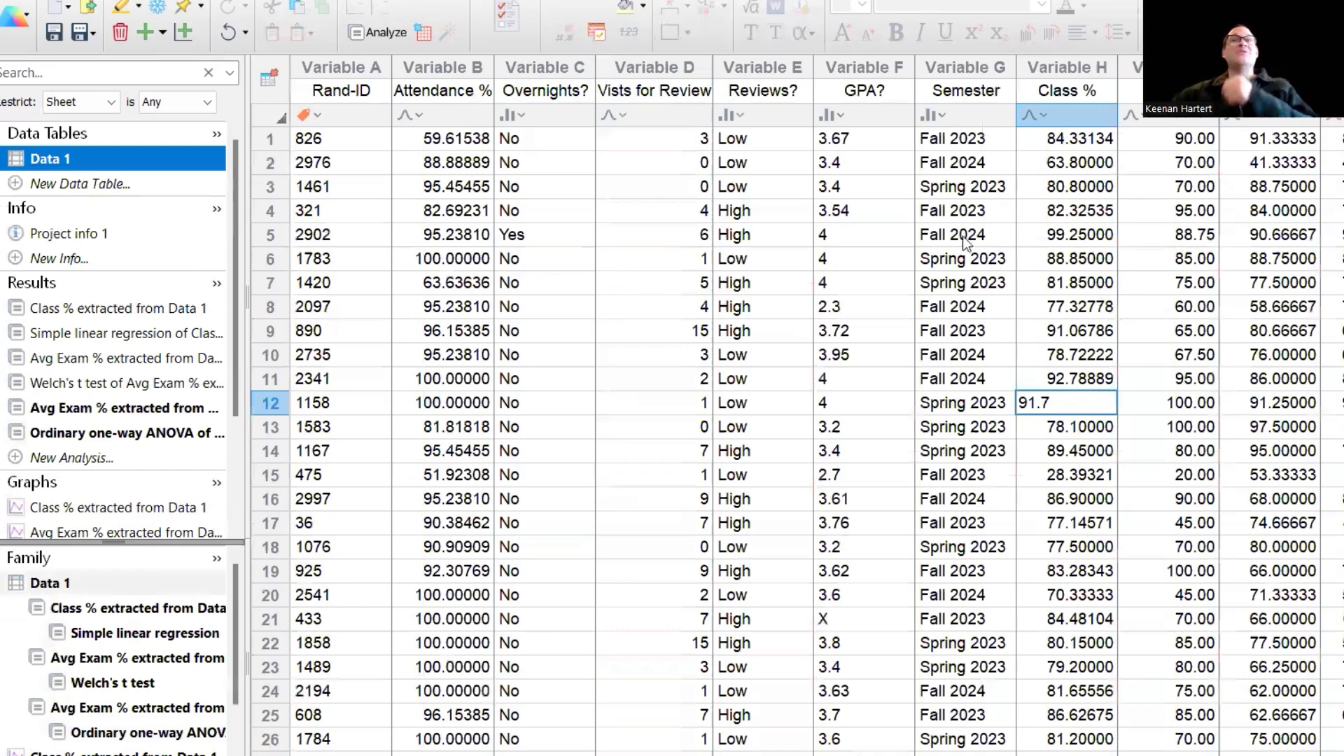
left_click(387, 35)
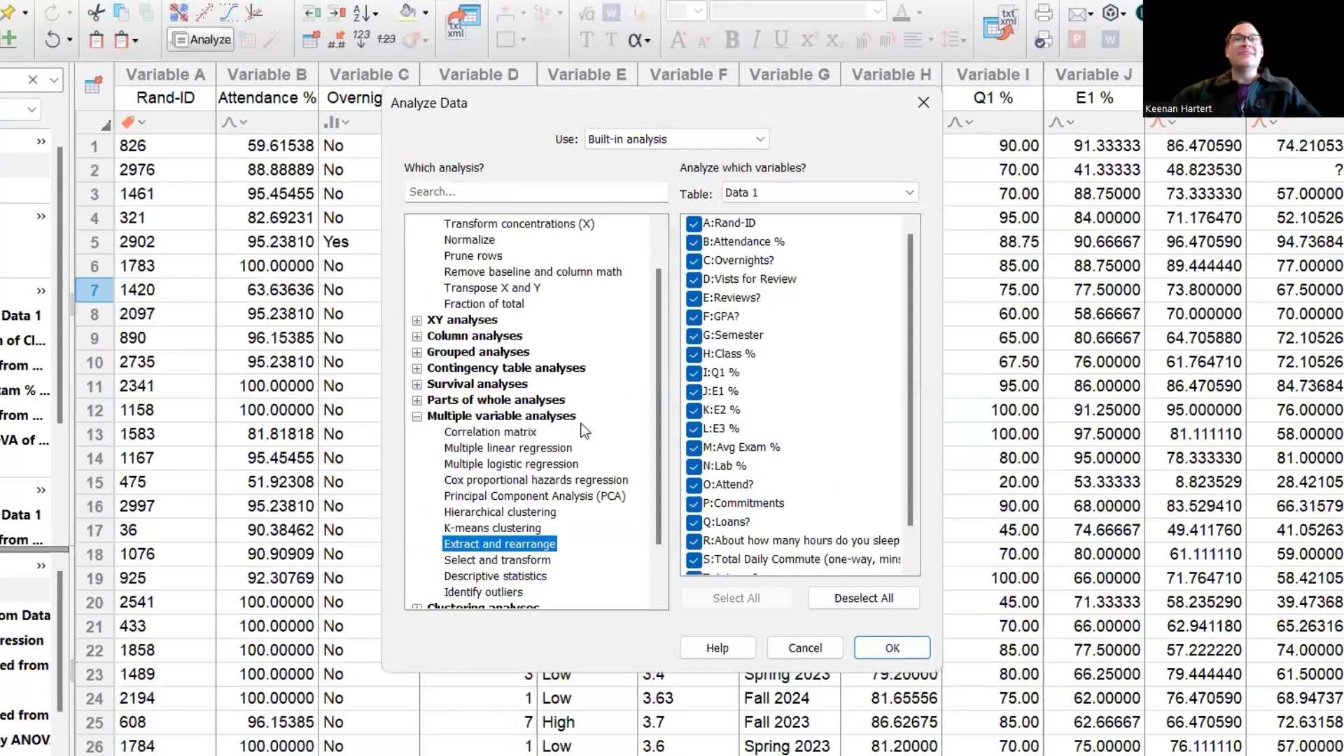
left_click(1011, 641)
left_click(830, 448)
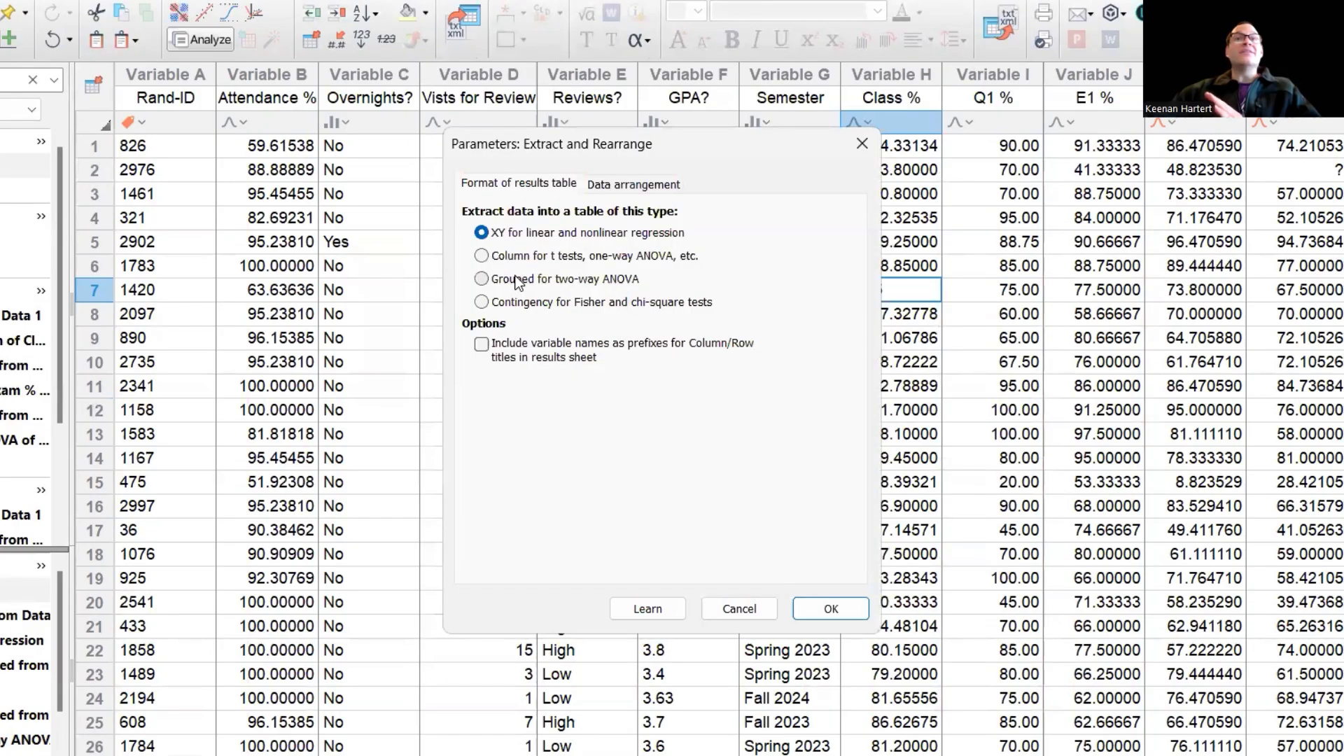
left_click(516, 282)
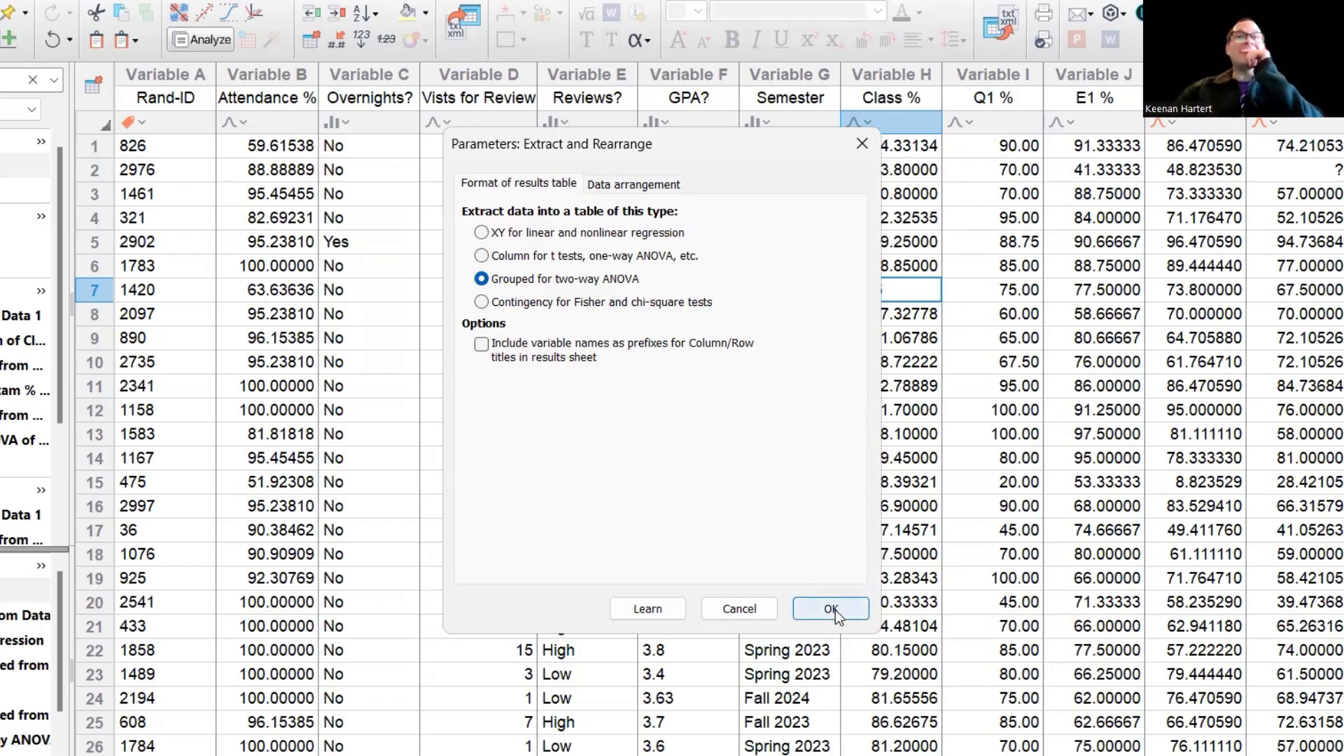
key("Return")
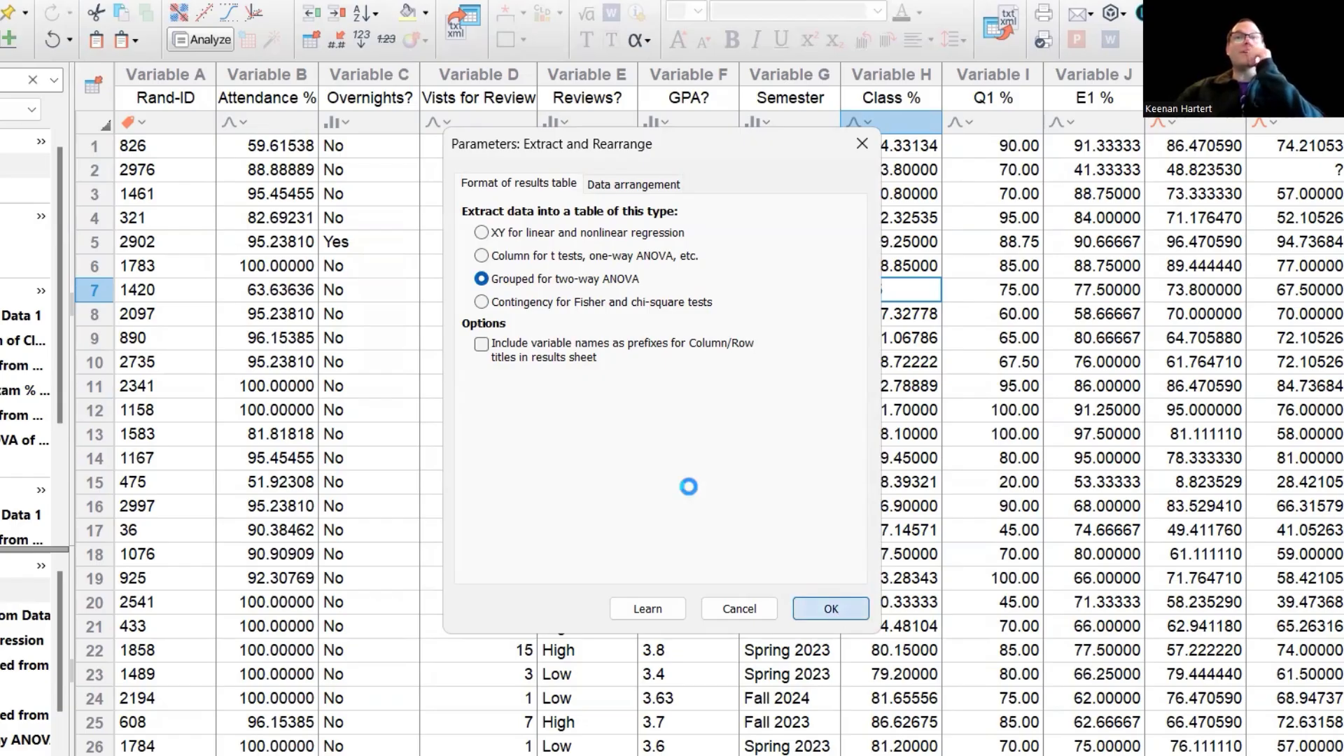
left_click(847, 465)
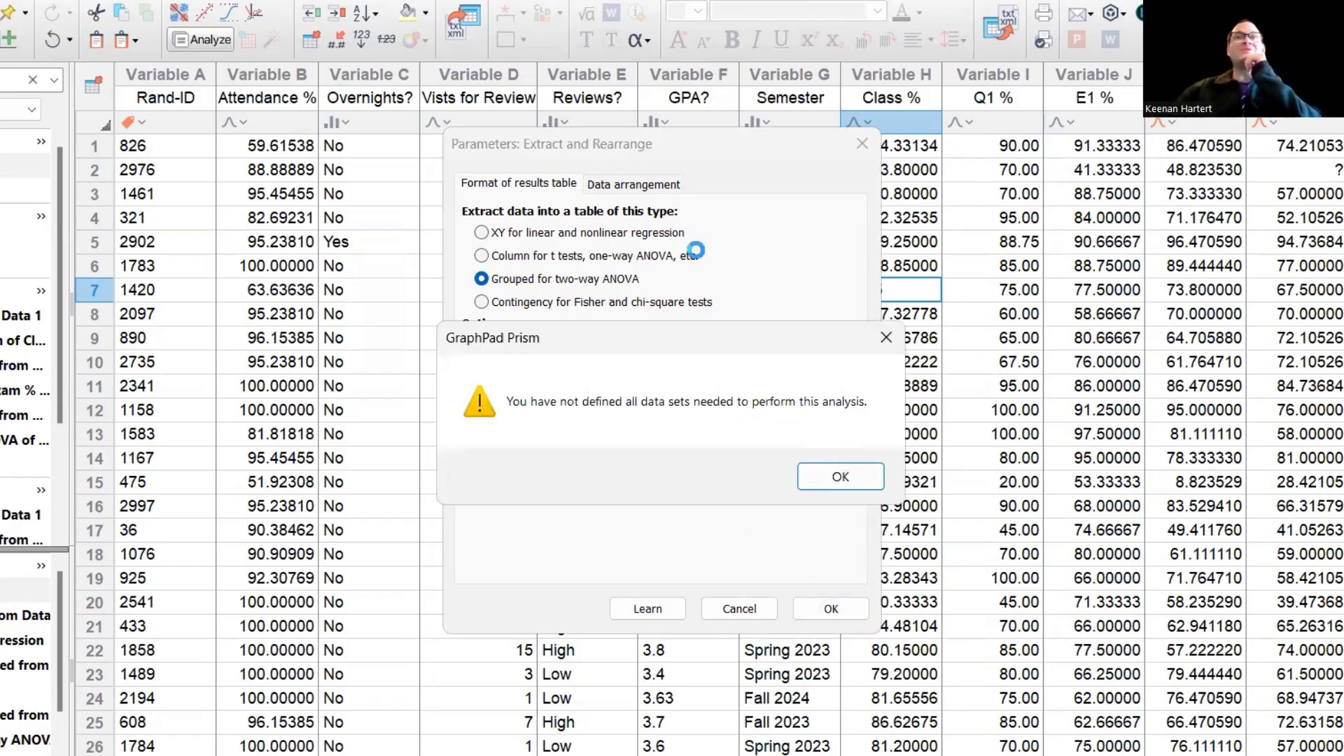
Arrange the extraction with Avg Exam % as response, Commitments as row factor and Semester as column factor, and create the grouped table.
left_click(658, 183)
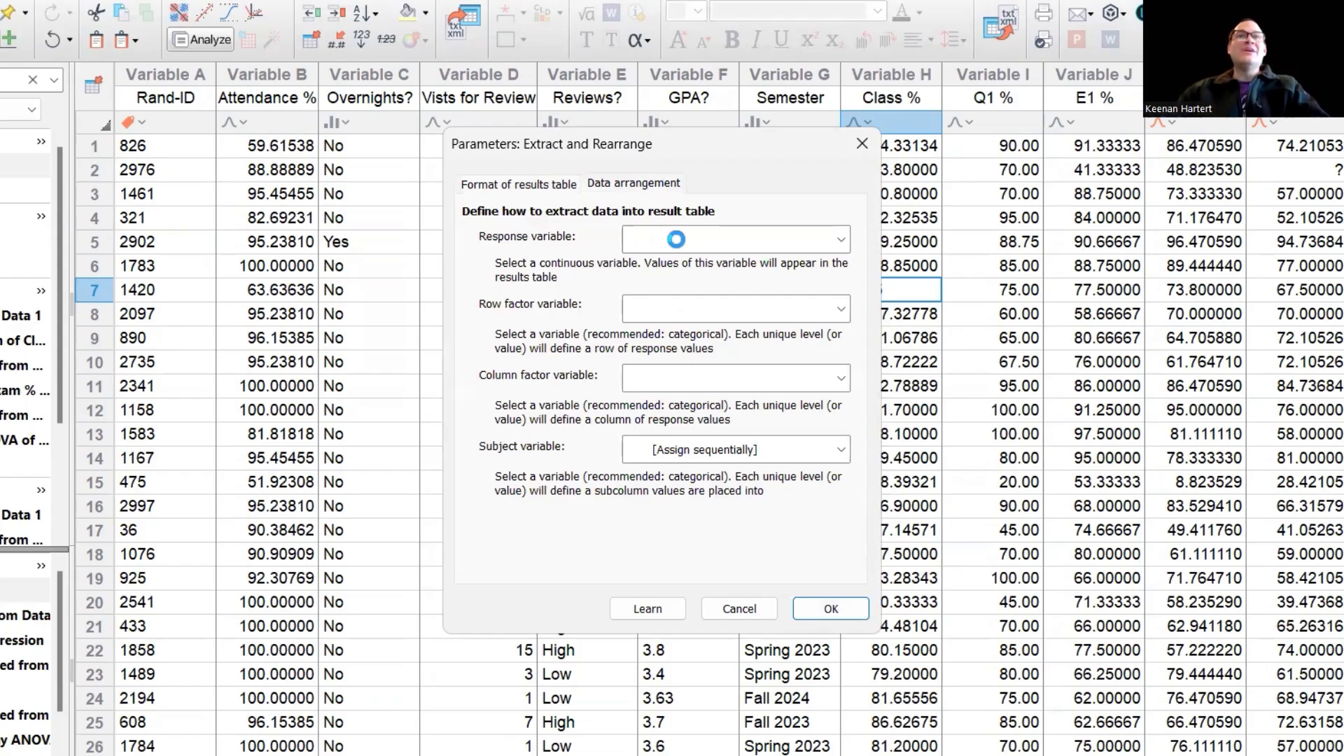
left_click(676, 240)
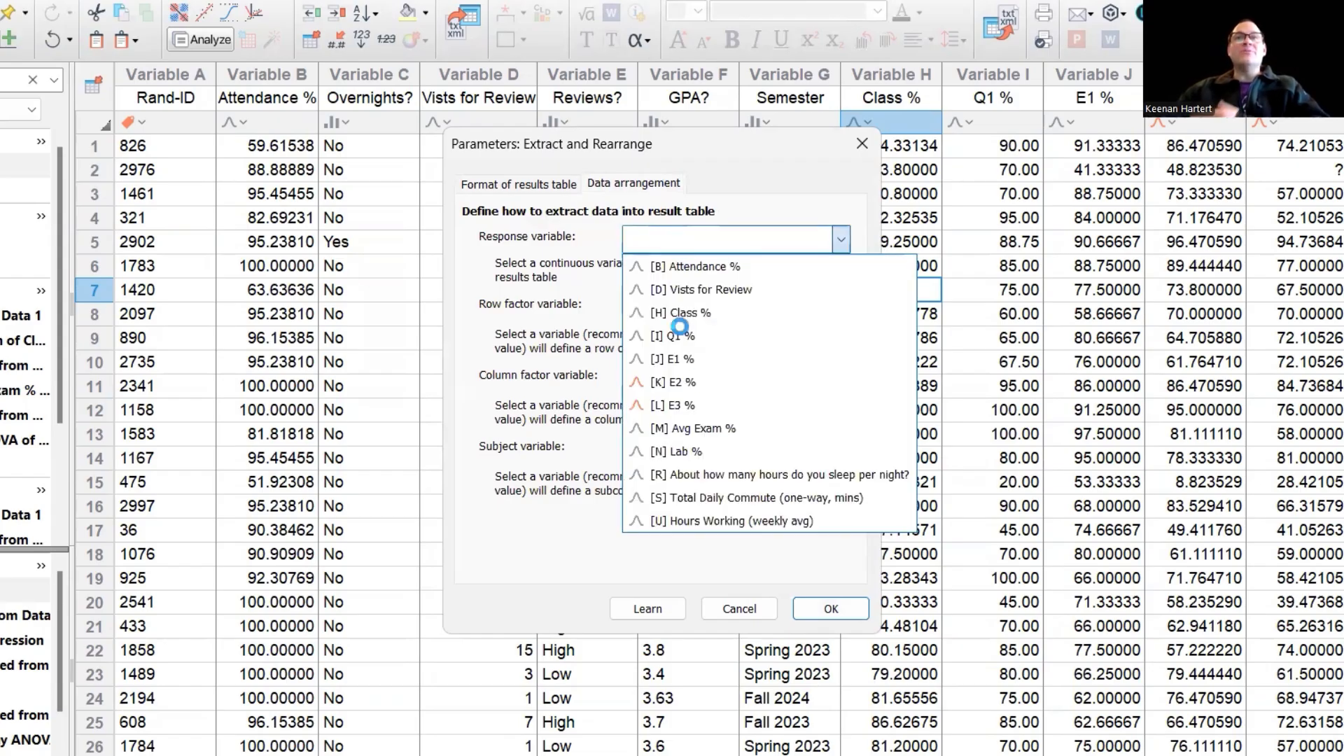
left_click(702, 426)
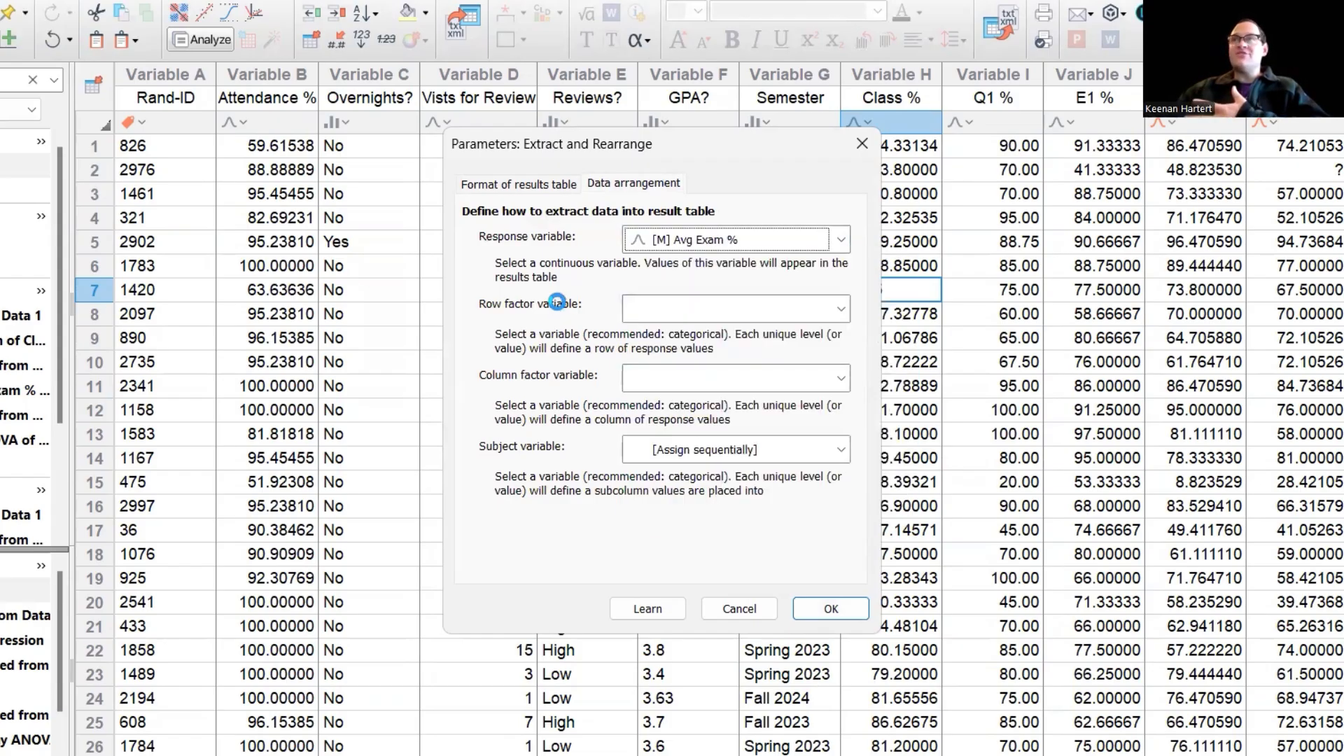
left_click(669, 310)
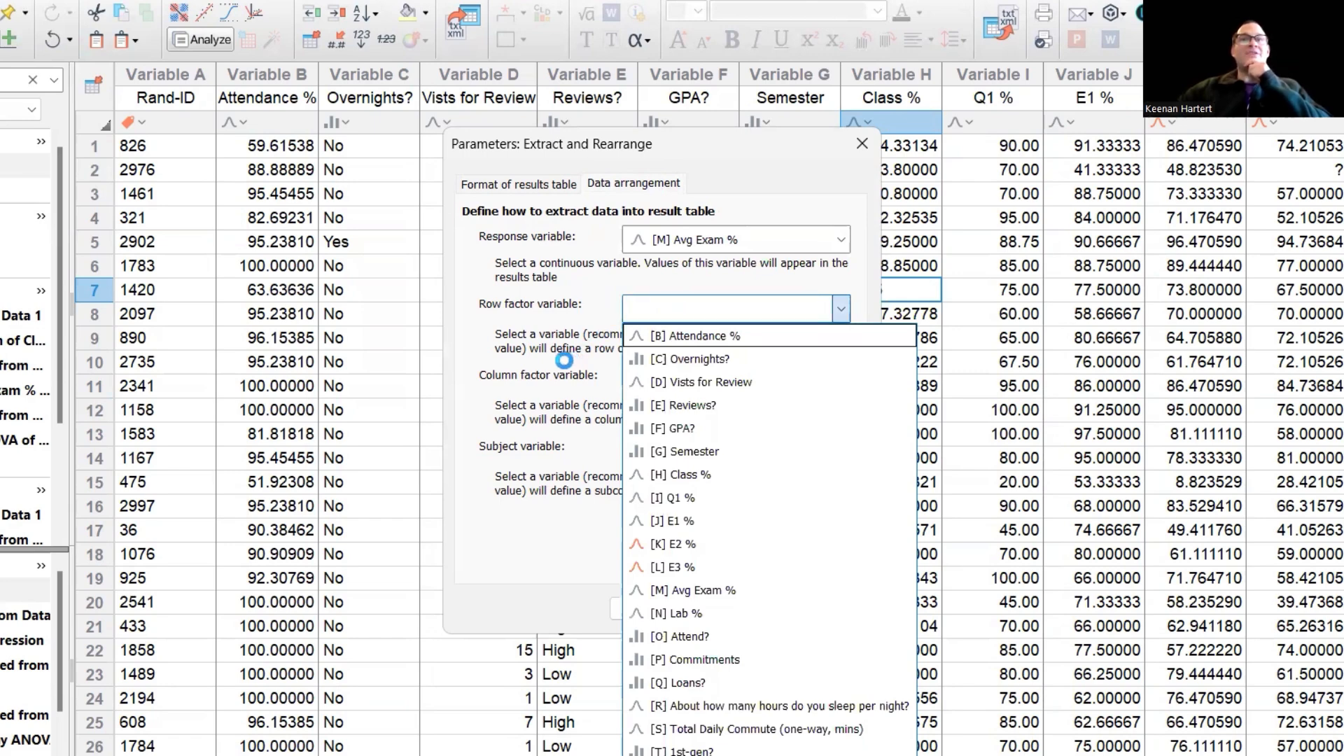
left_click(558, 348)
left_click(645, 381)
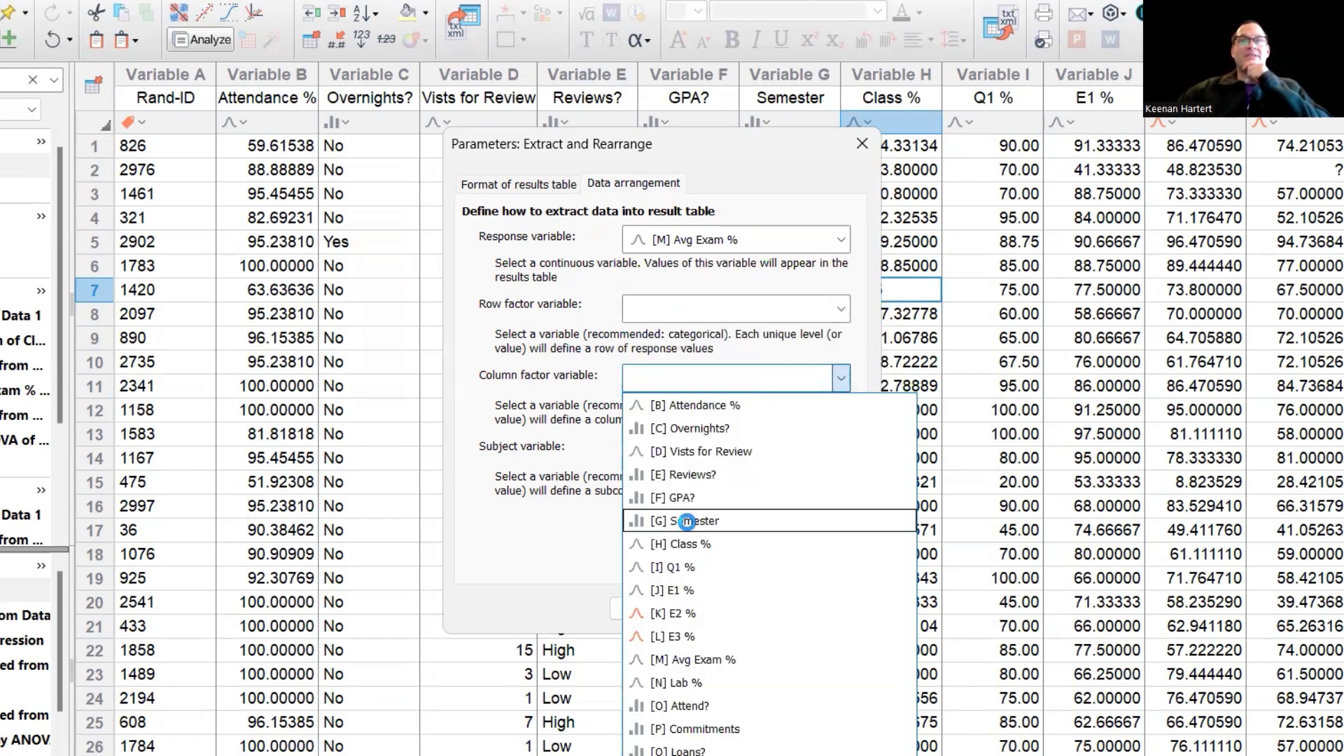
left_click(697, 522)
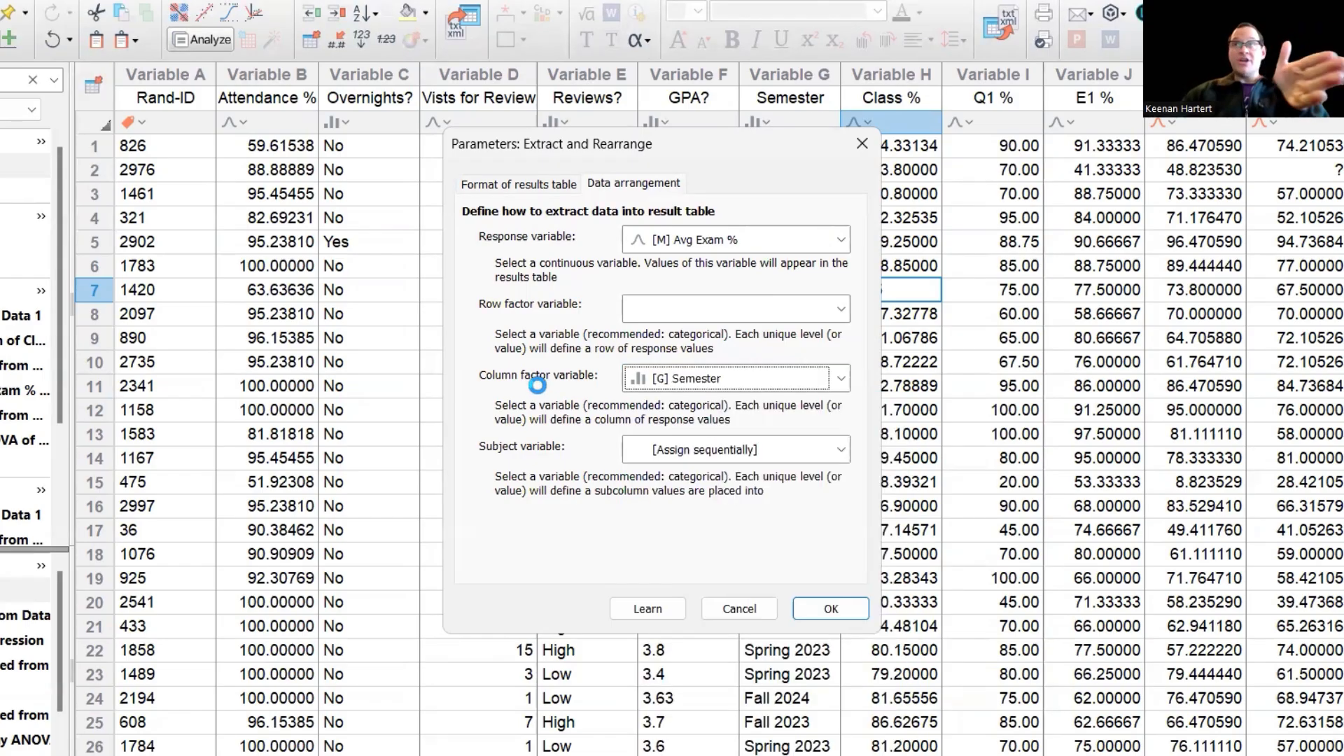
left_click(704, 306)
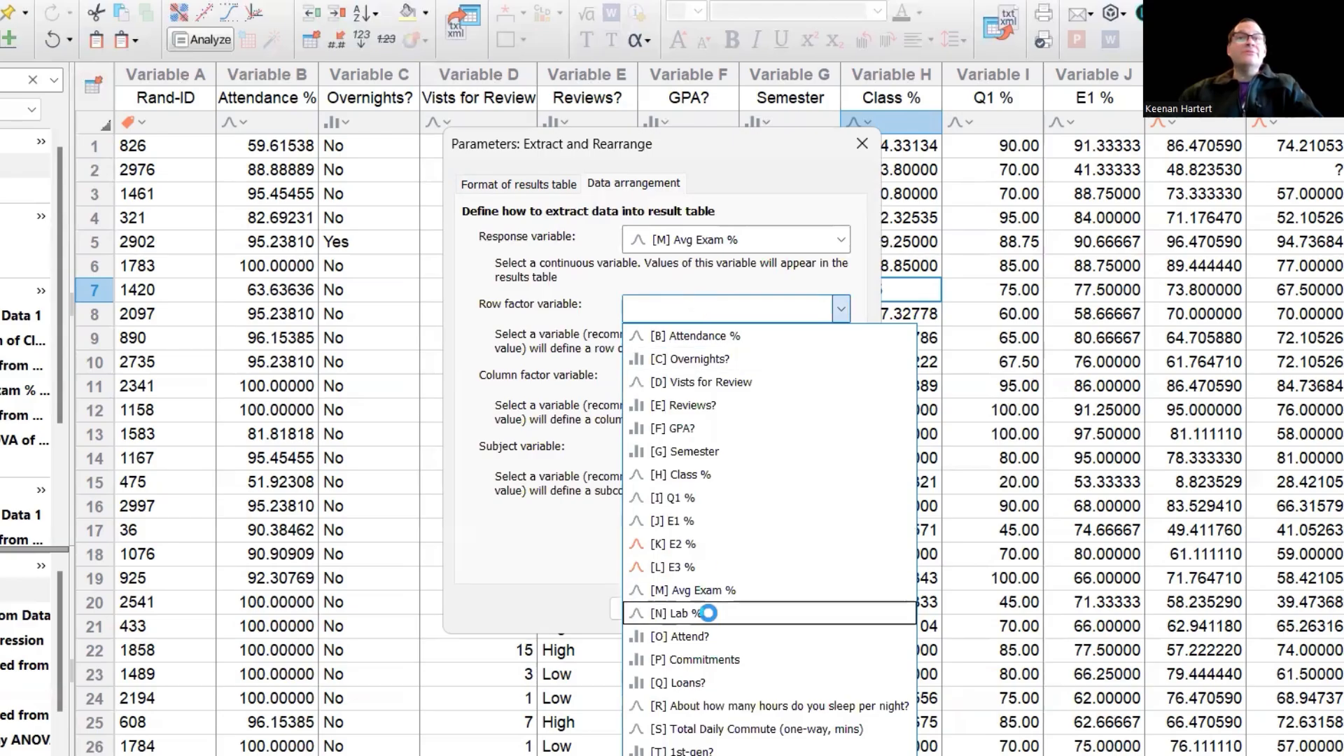
left_click(710, 660)
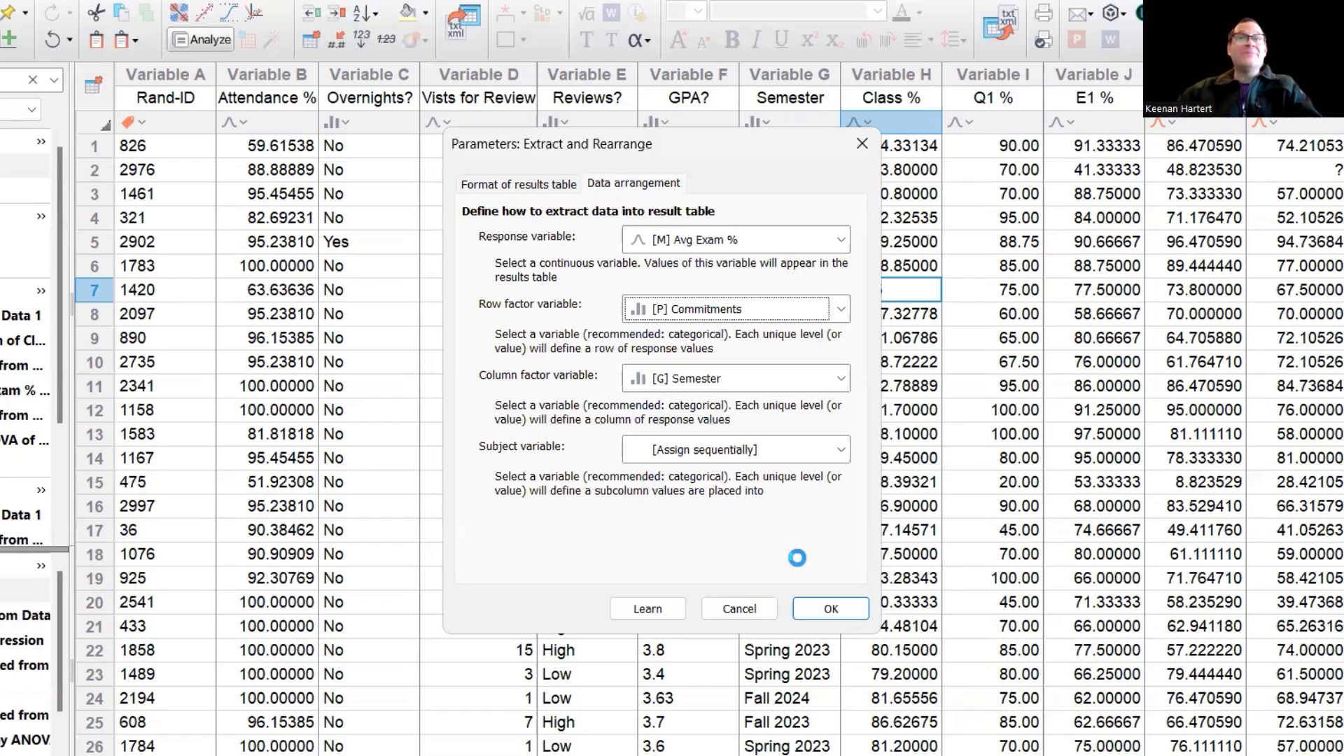
left_click(831, 608)
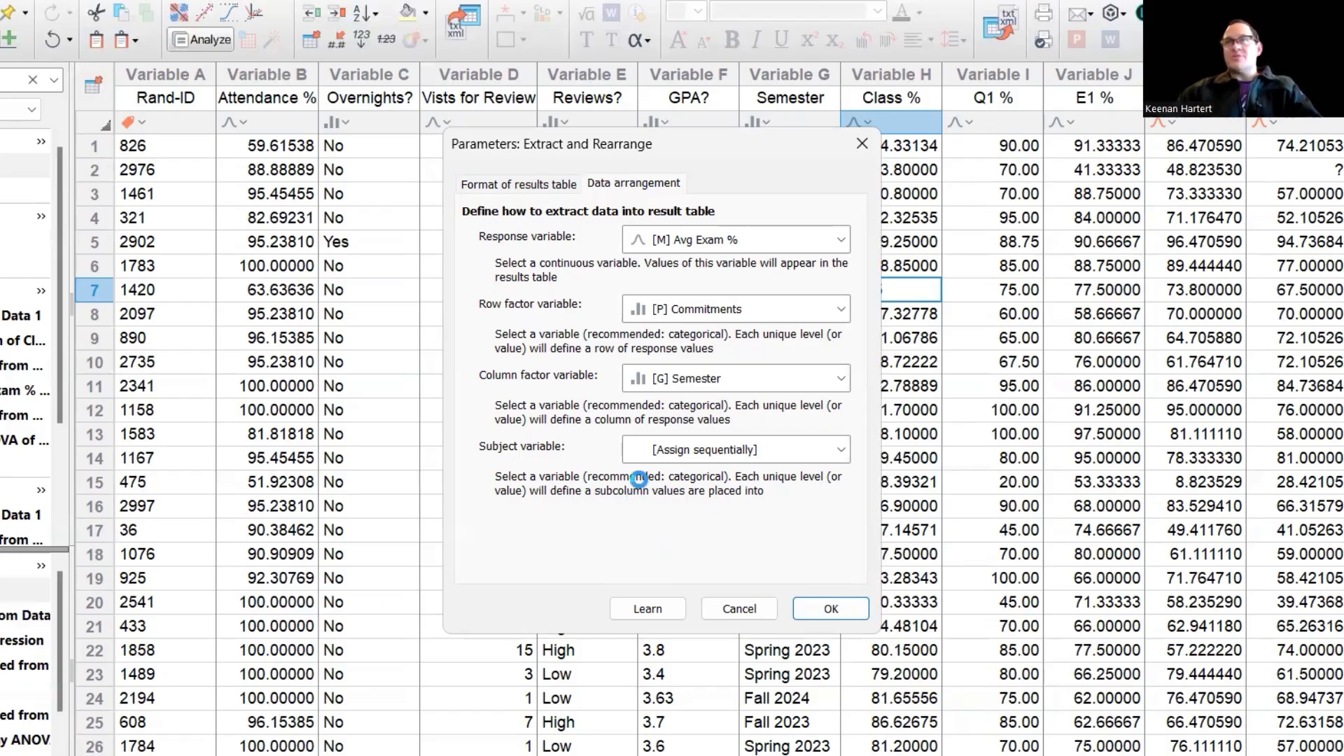
left_click(829, 609)
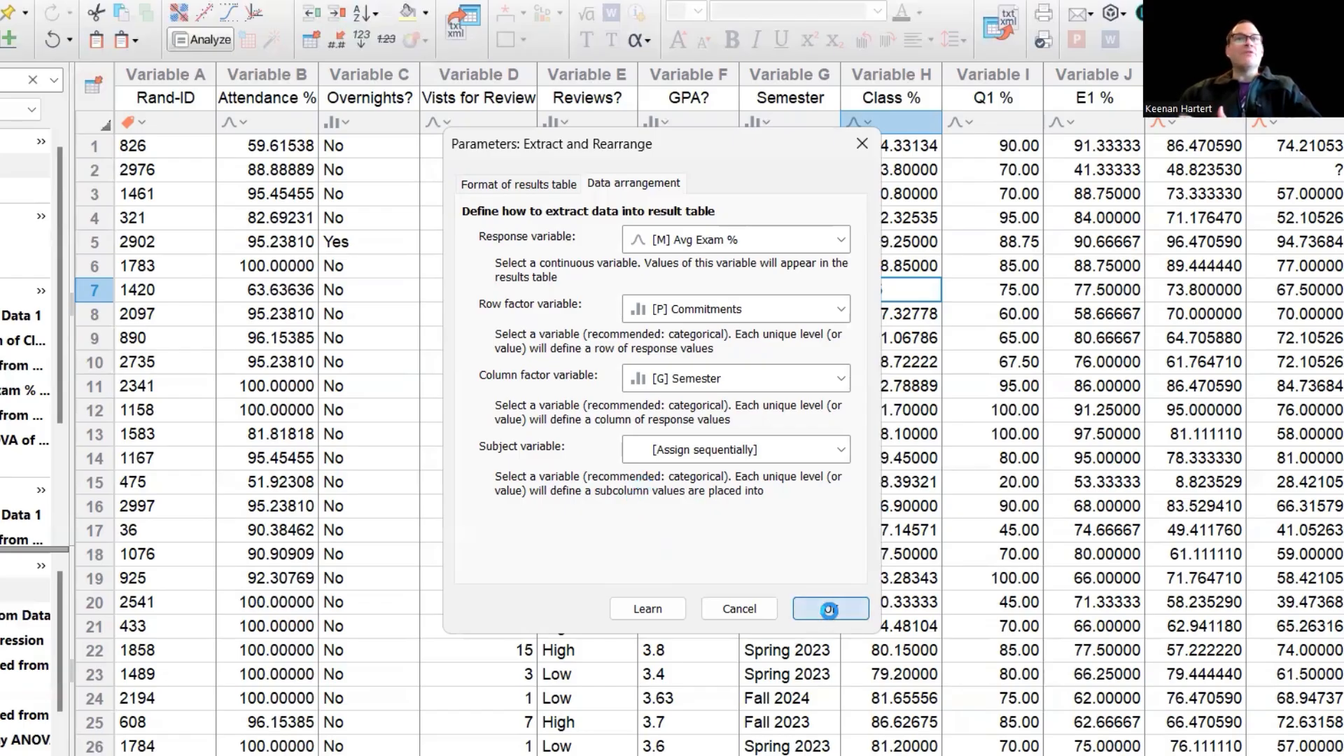
Examine how the High and Low rows are filled across the replicates of column groups A, B and C in the grouped table.
left_click(445, 275)
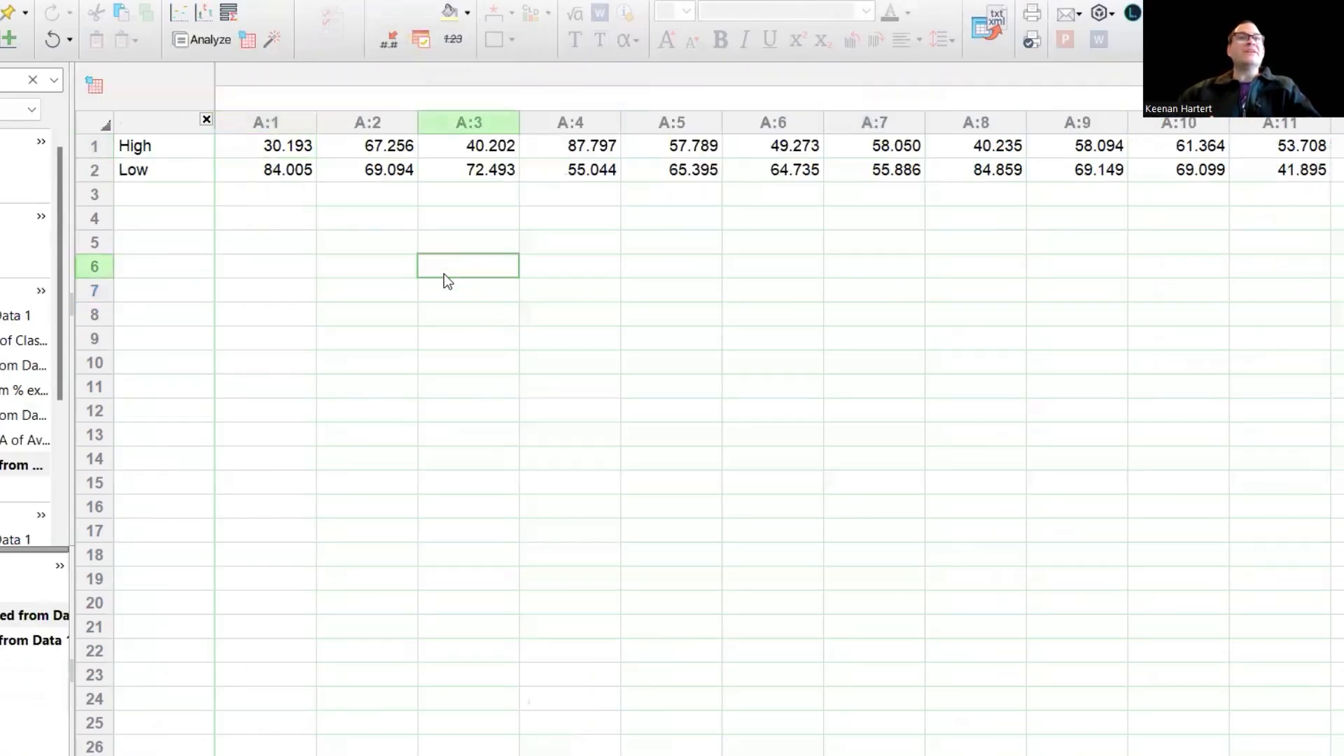
left_click(263, 225)
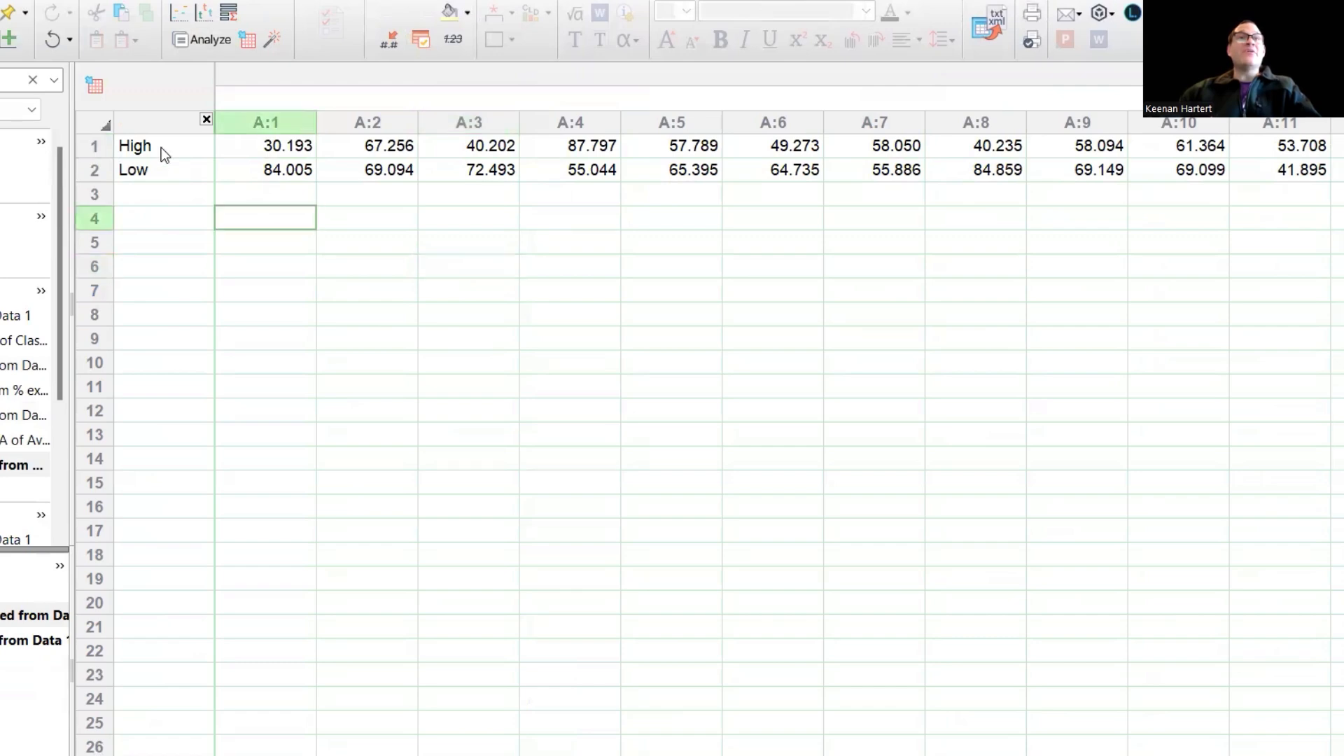
left_click(165, 149)
left_click(158, 170)
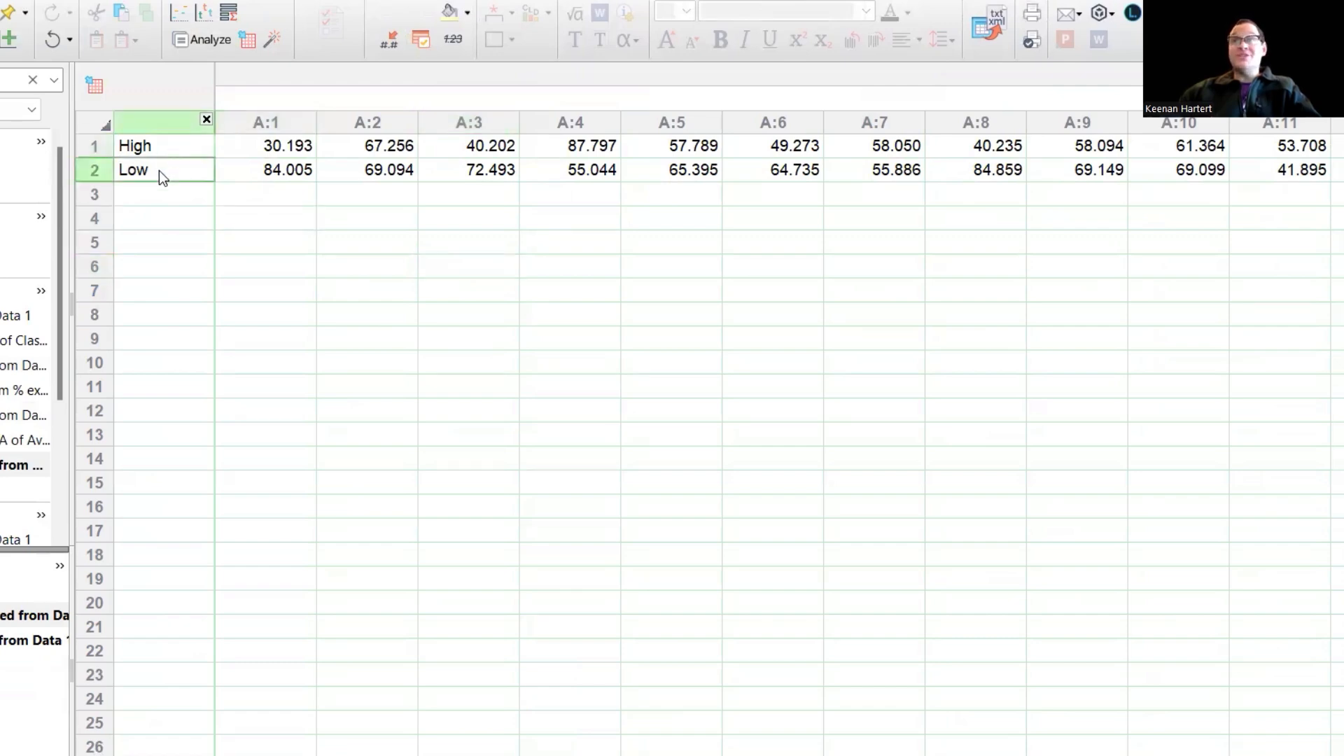
left_click(270, 239)
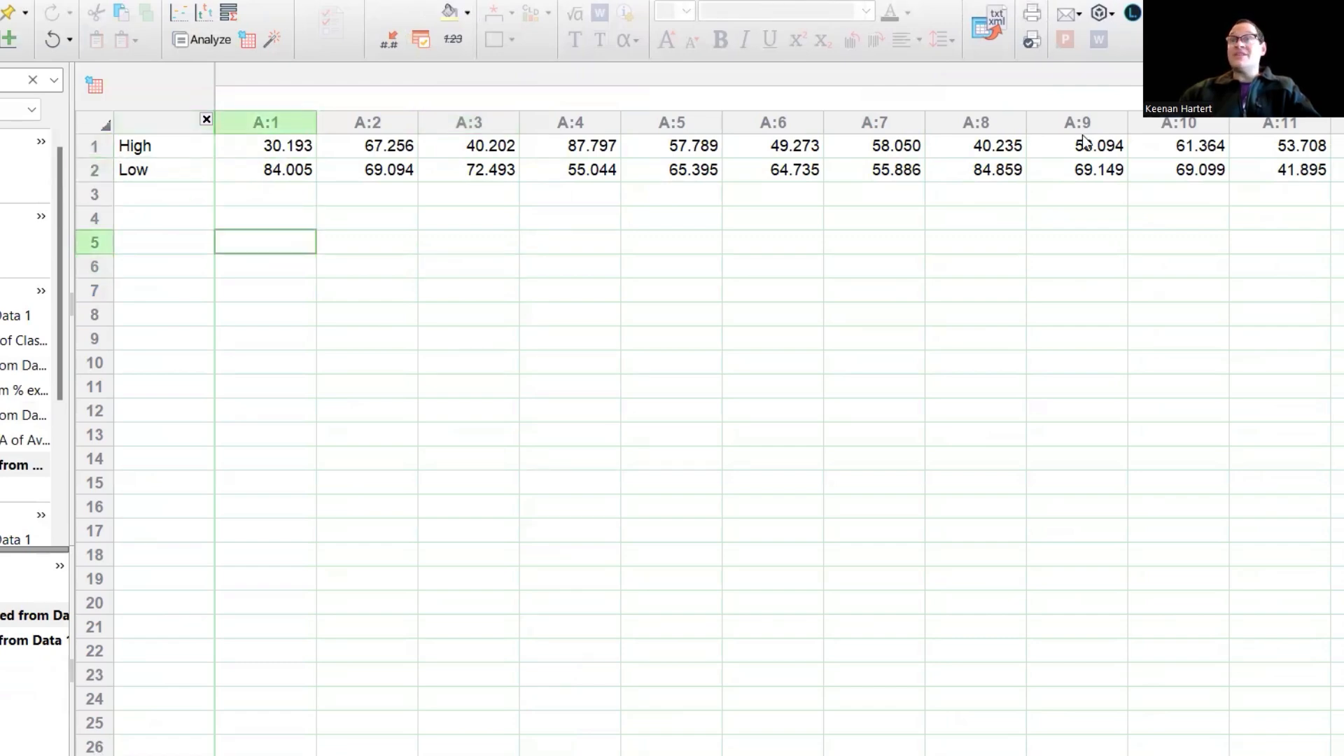
scroll(728, 420, "right", 5)
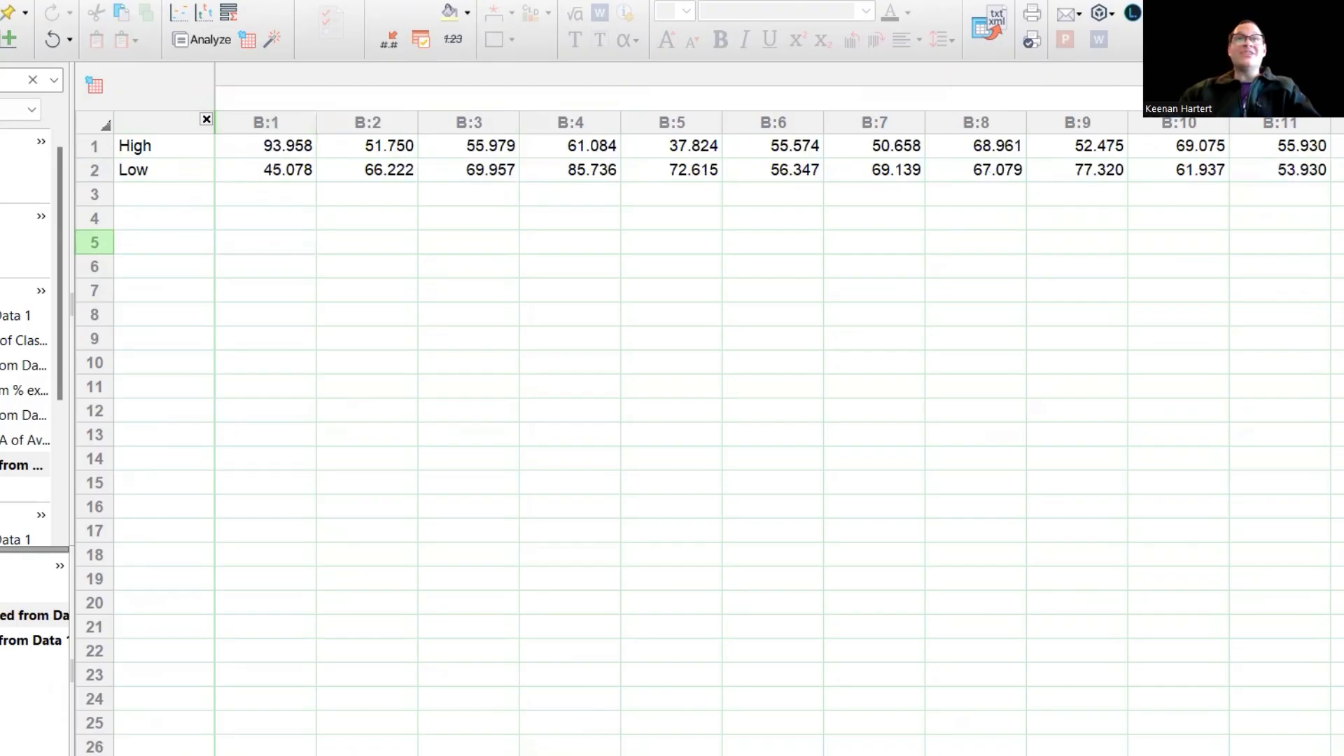
scroll(728, 420, "right", 5)
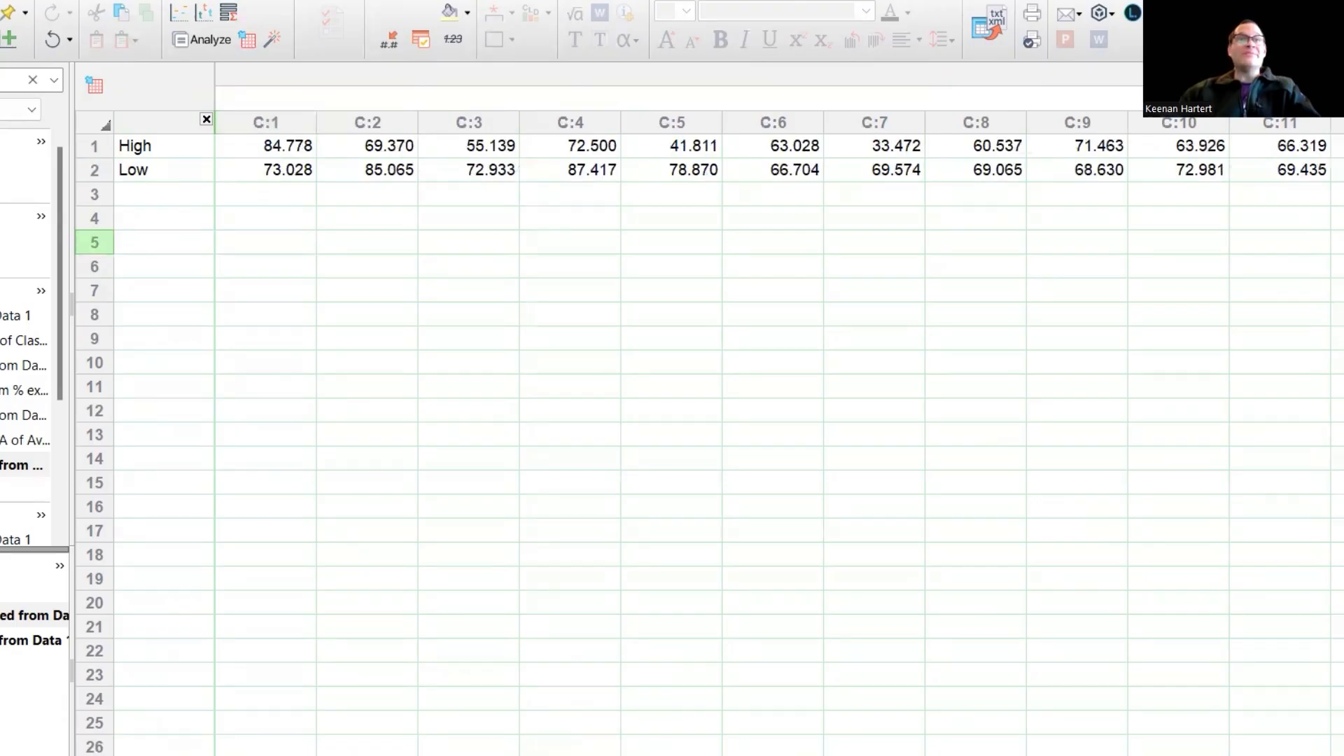
left_click(1106, 251)
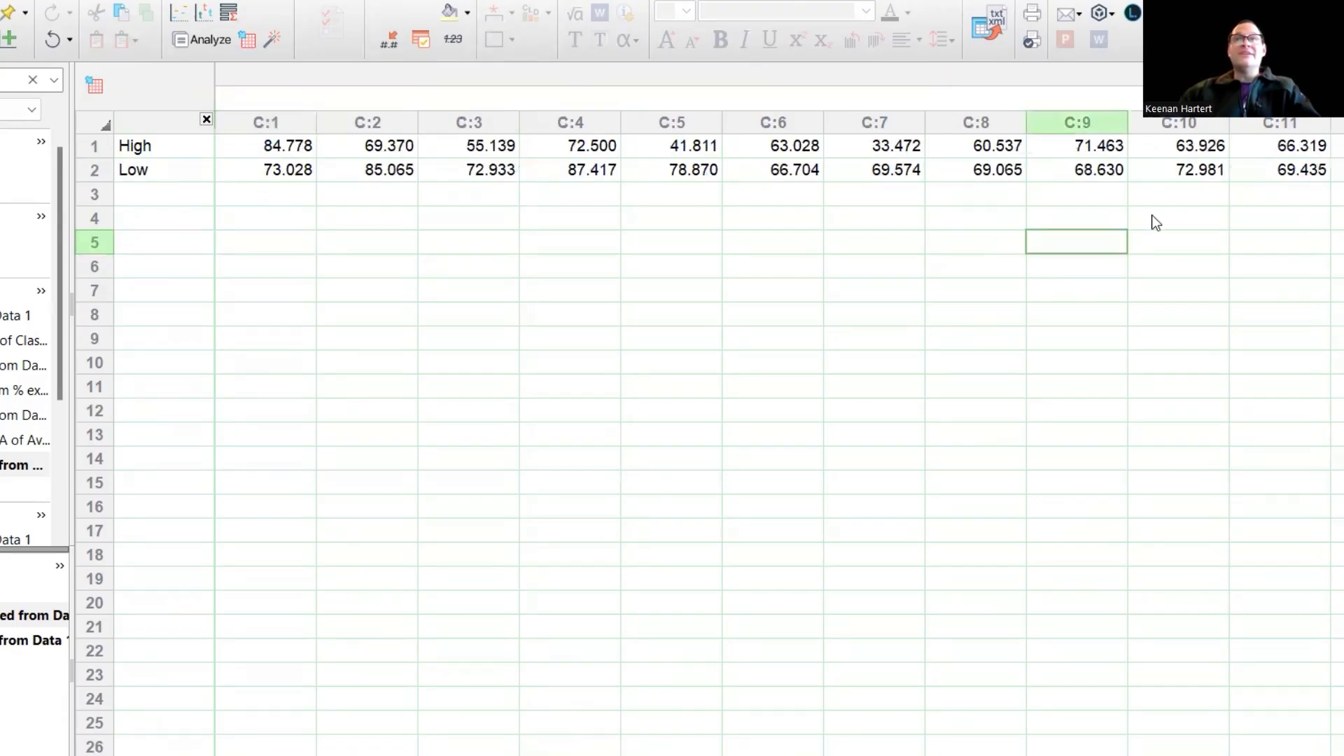
left_click(1152, 217)
key("Right")
key("Right")
key("Right")
key("Right")
key("Right")
key("Right")
key("Right")
key("Right")
key("Right")
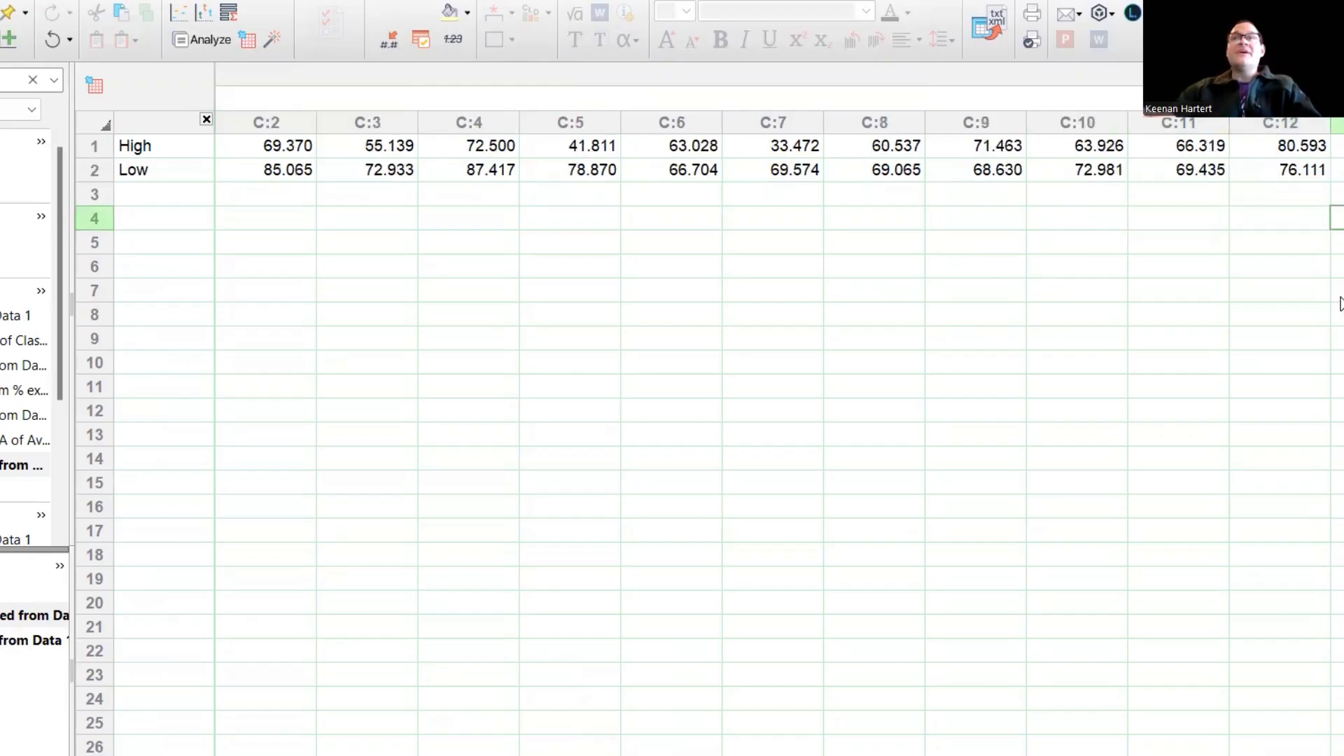
key("Right")
key("Right")
key("Right")
key("Right")
key("Right")
key("Right")
key("Right")
key("Right")
key("Right")
key("Right")
key("Right")
key("Right")
key("Right")
key("Right")
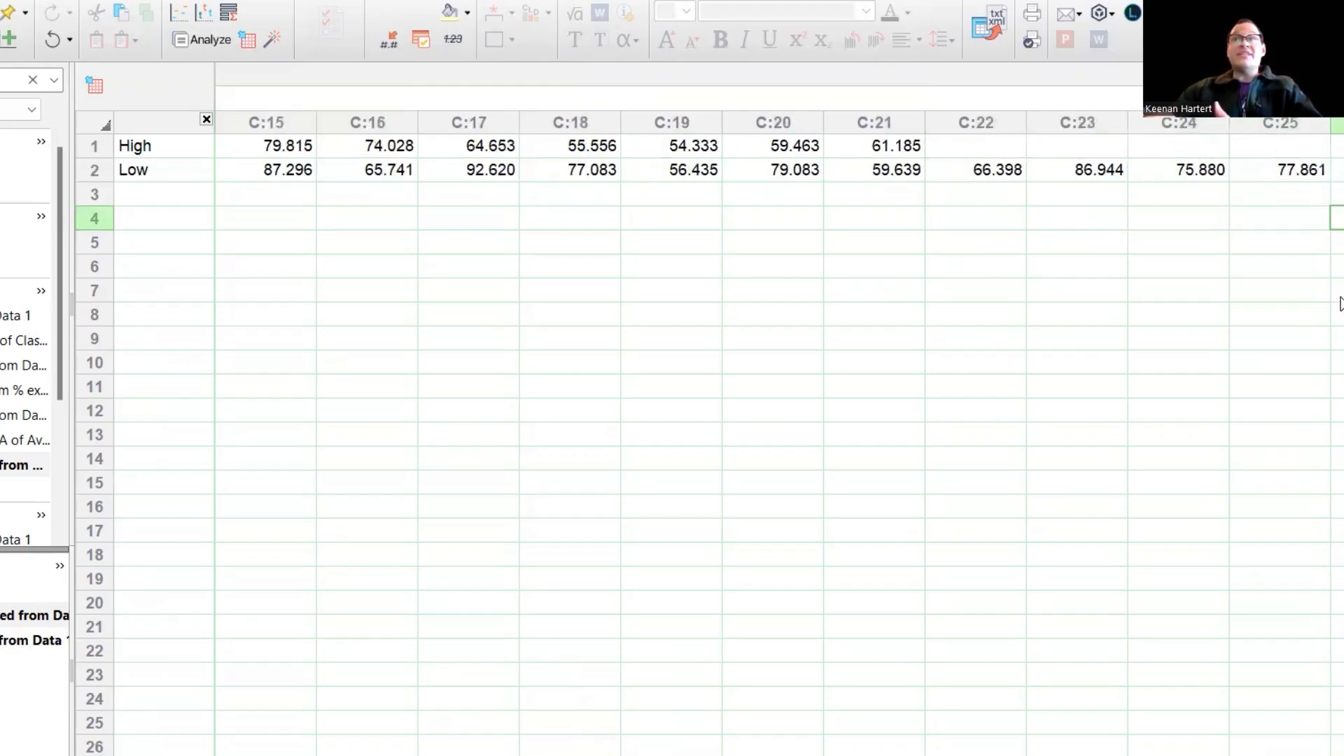
key("Right")
key("Right")
key("Right")
key("Right")
key("Right")
key("Right")
key("Right")
key("Right")
key("Right")
key("Right")
key("Right")
key("Right")
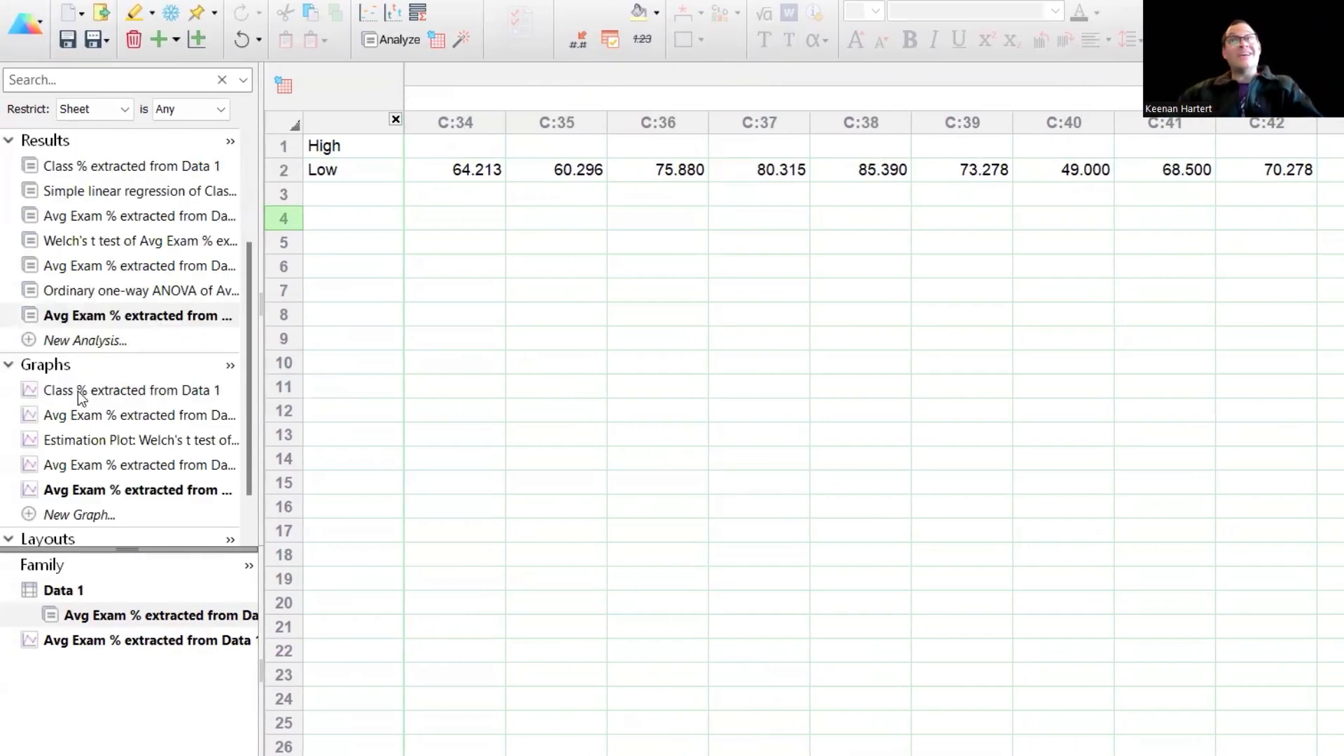
Run a two-way ANOVA from the grouped graph, comparing each cell mean with the other in that column, and open its multiple comparisons results.
left_click(98, 490)
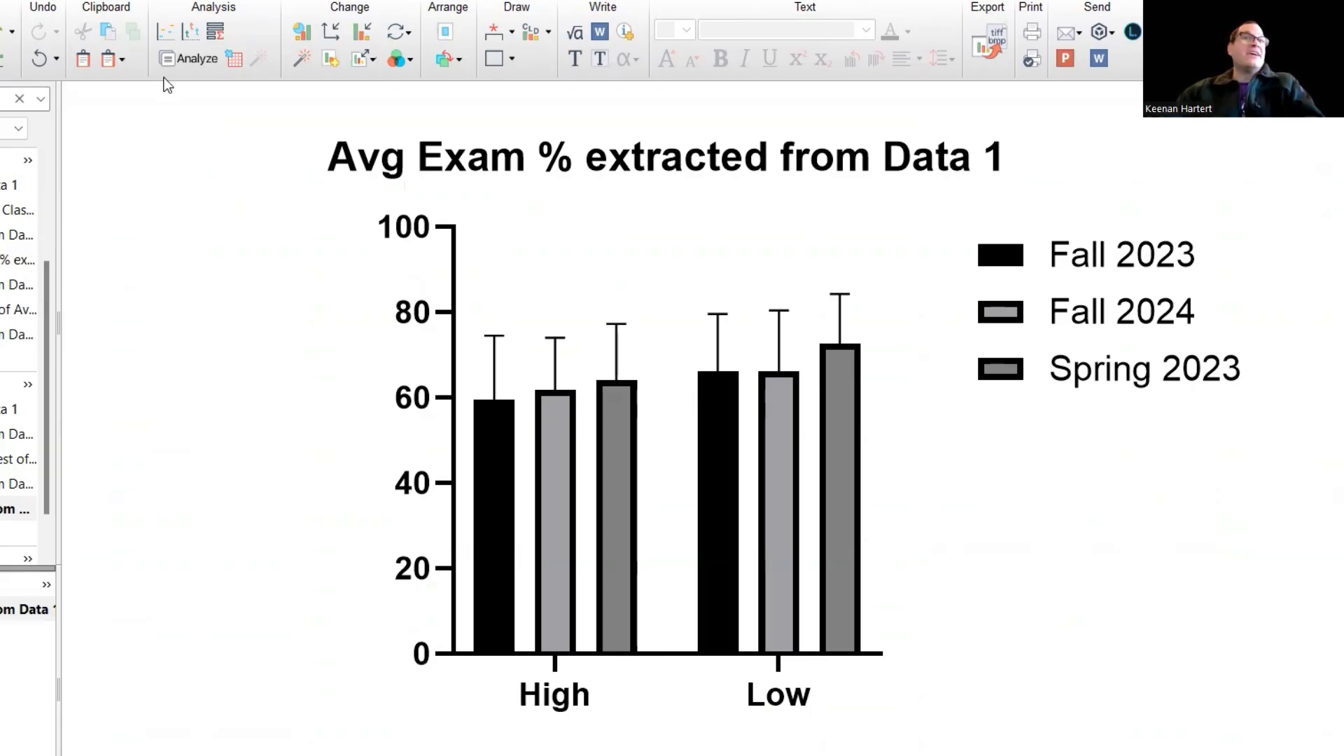
left_click(163, 36)
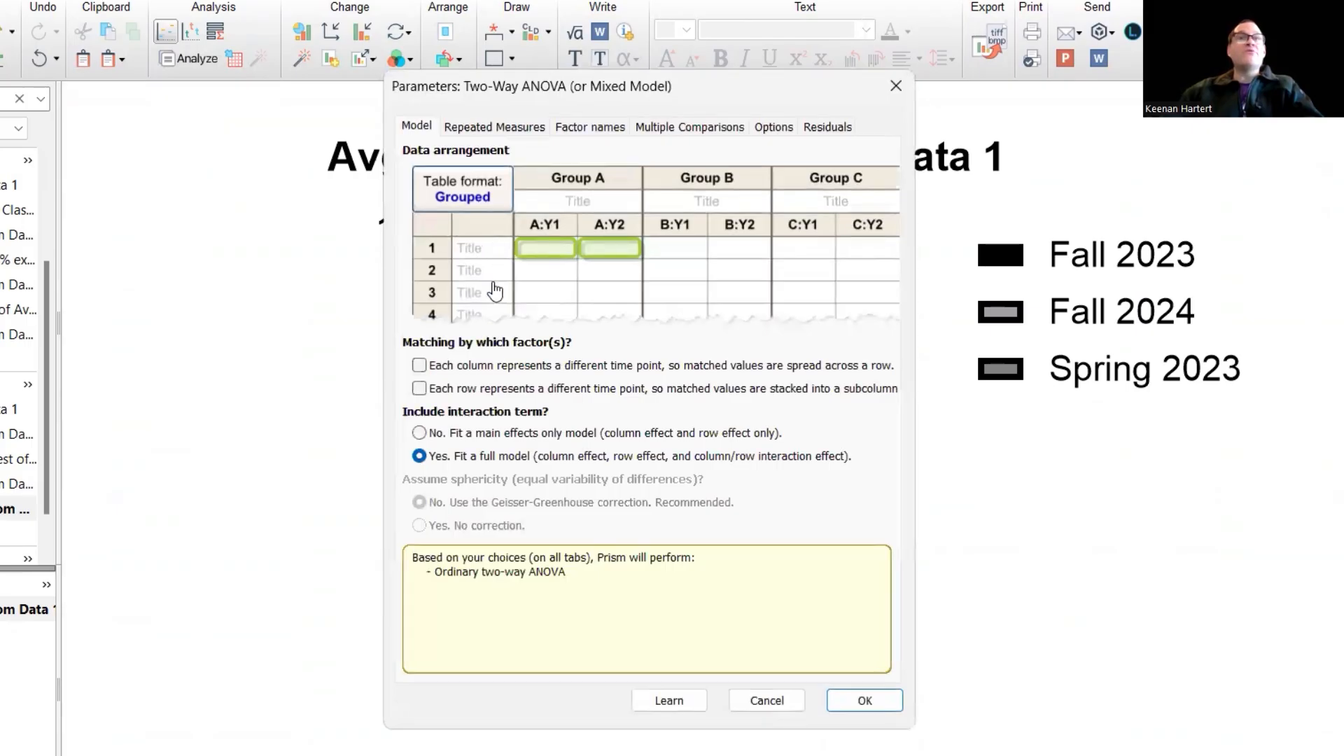
left_click(500, 129)
left_click(687, 126)
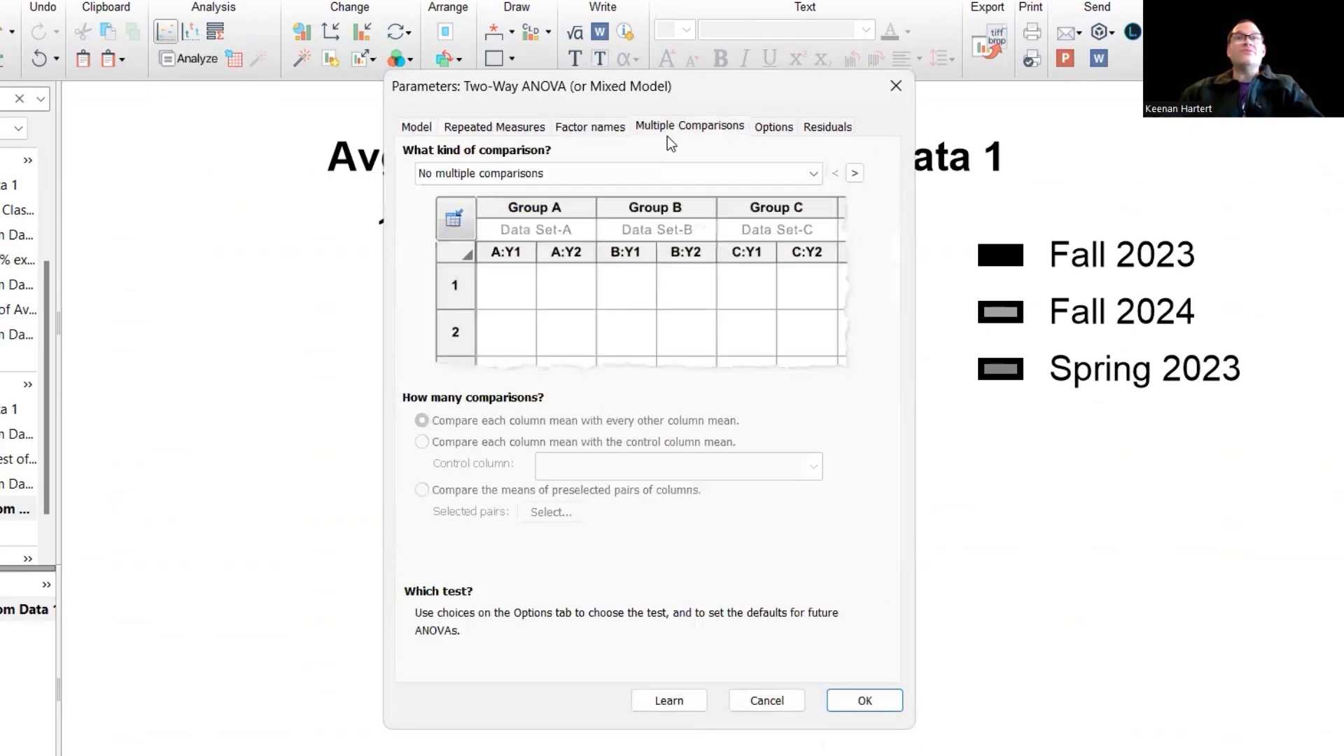
left_click(541, 174)
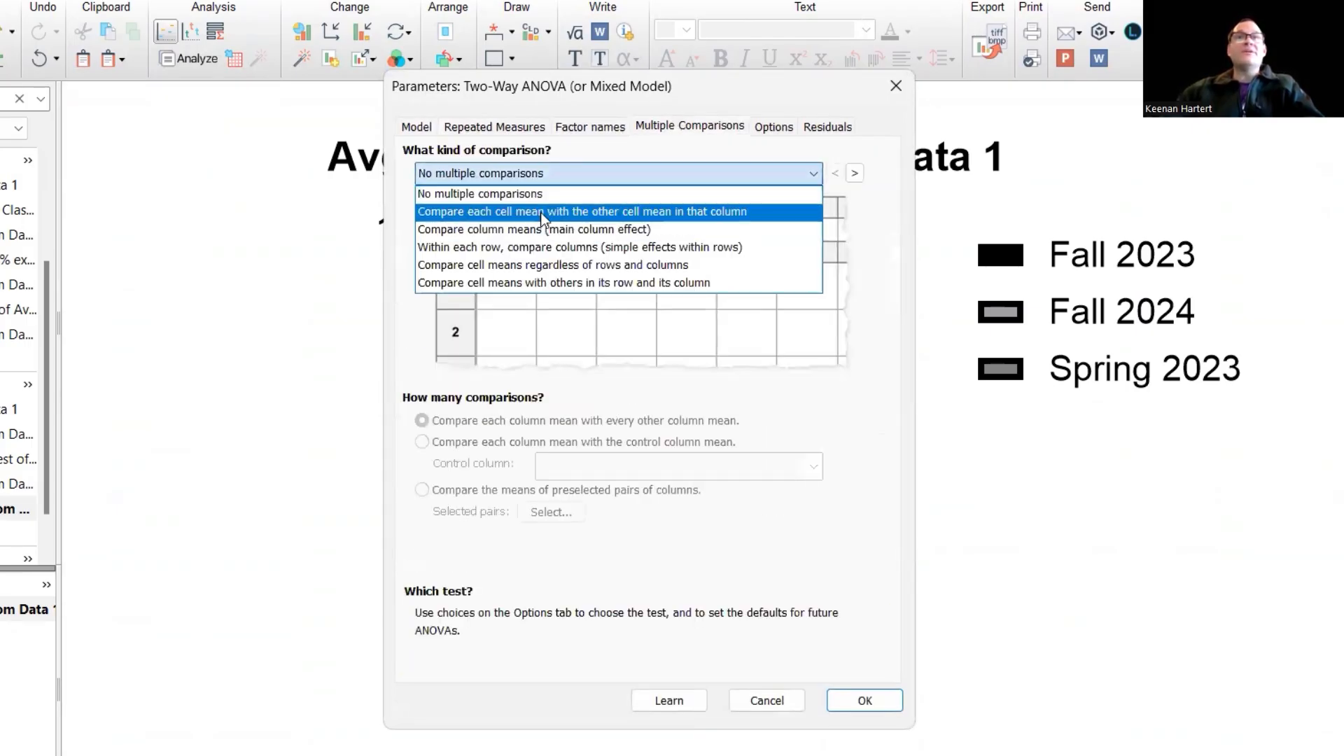
left_click(416, 126)
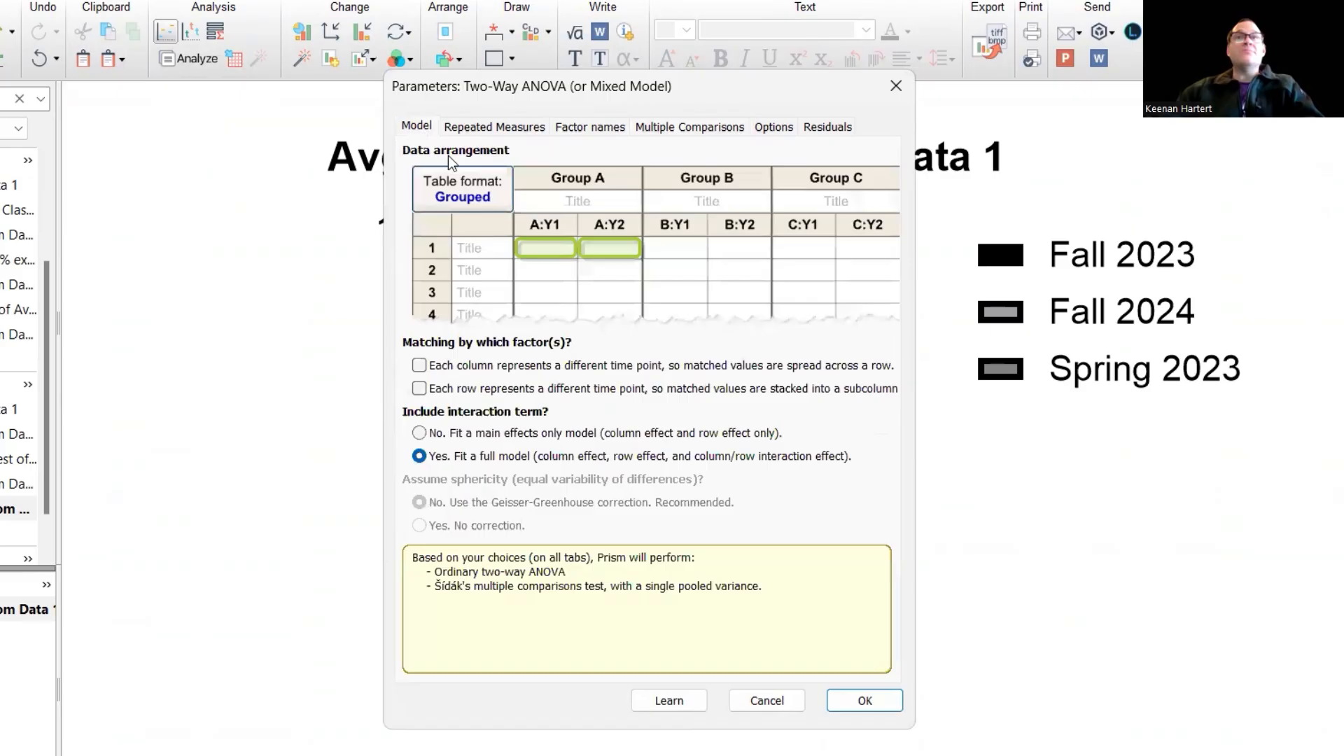
left_click(867, 705)
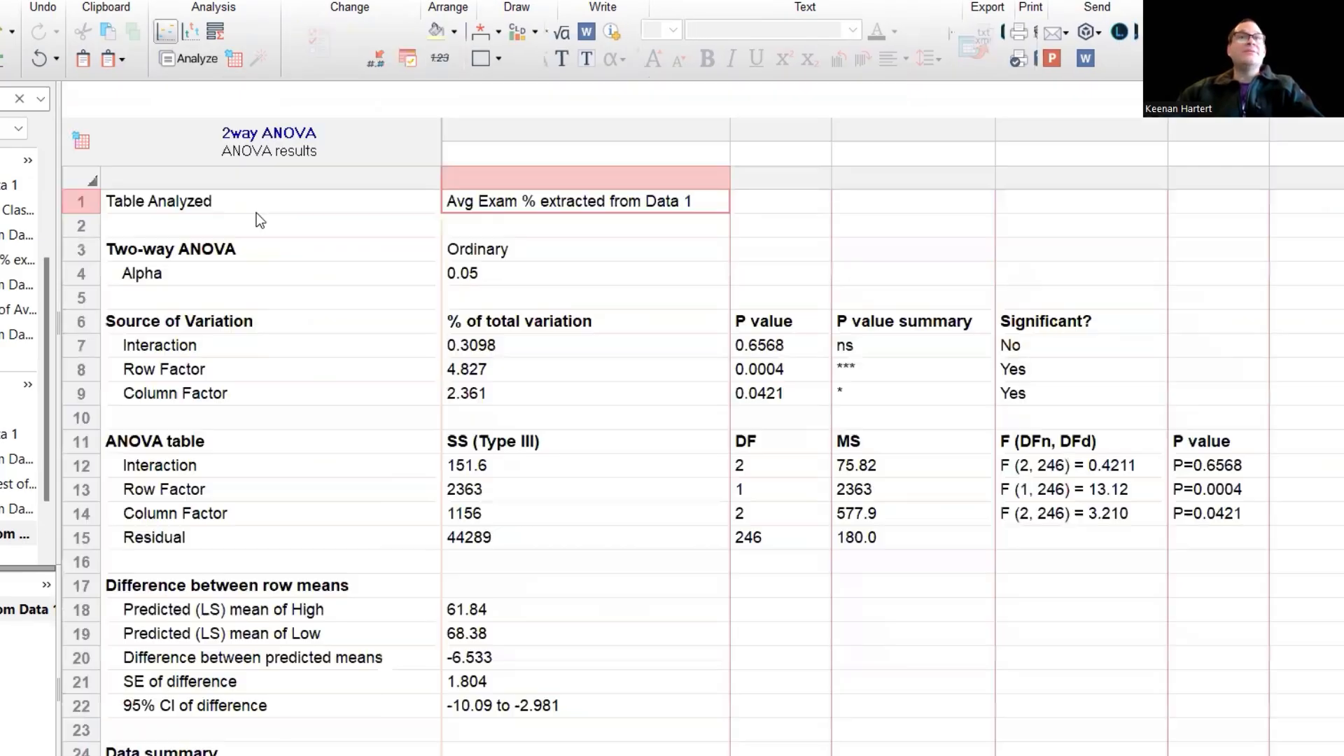
left_click(270, 375)
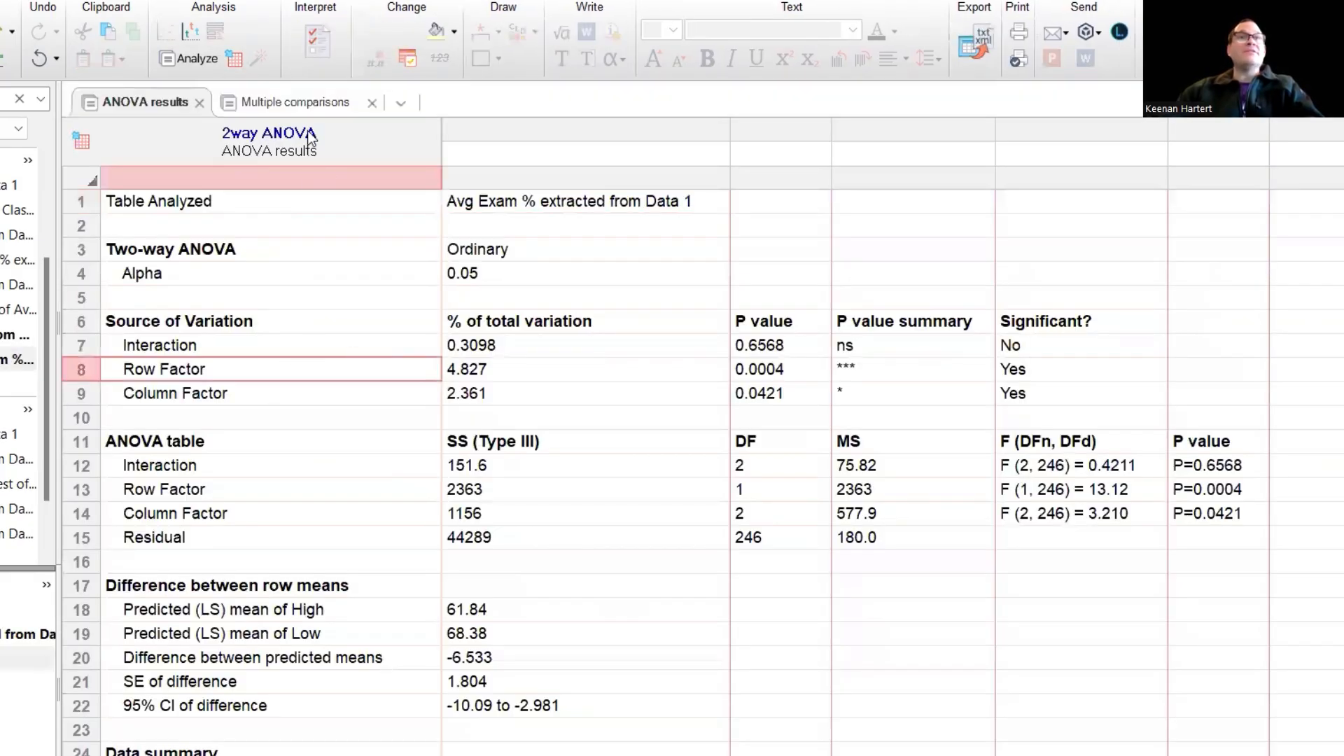
left_click(308, 109)
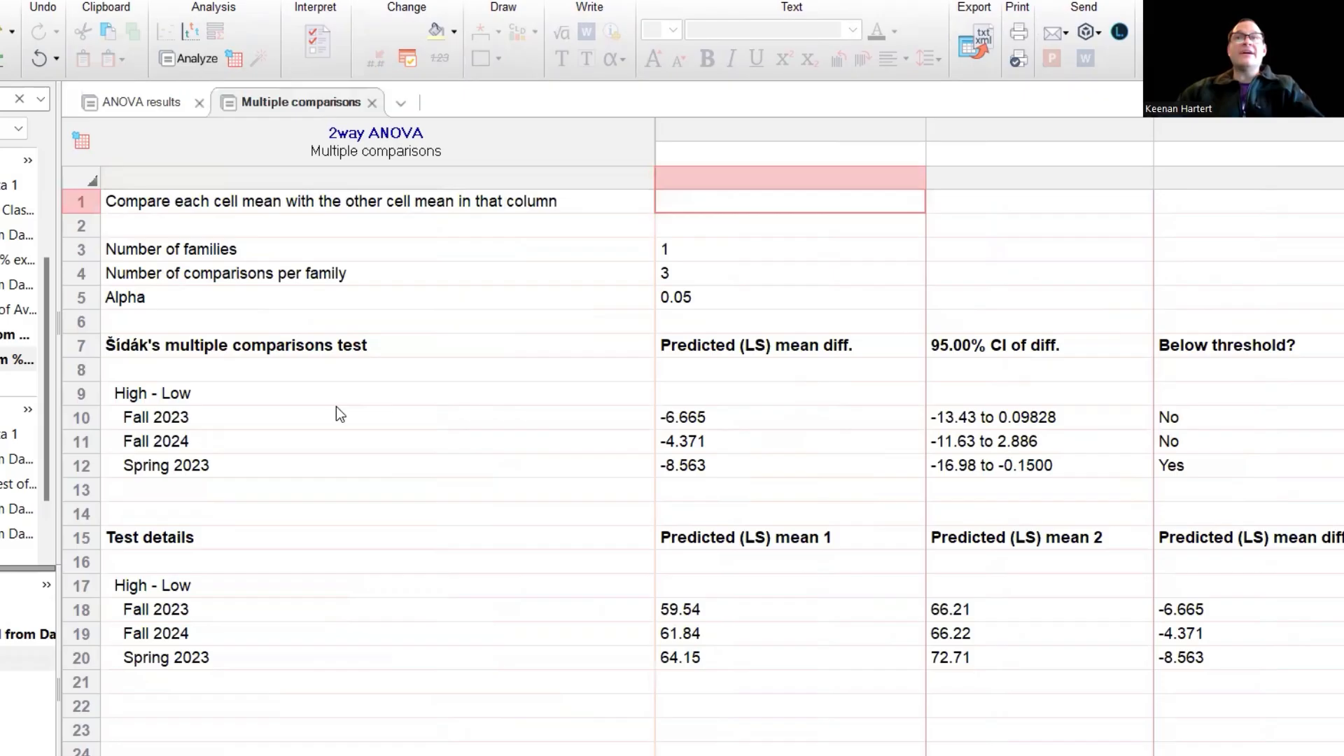
Change the grouped Avg Exam % graph to an interleaved scatter of individual values, plotting the median with 95% CI.
left_click(259, 425)
left_click_drag(250, 470, 256, 421)
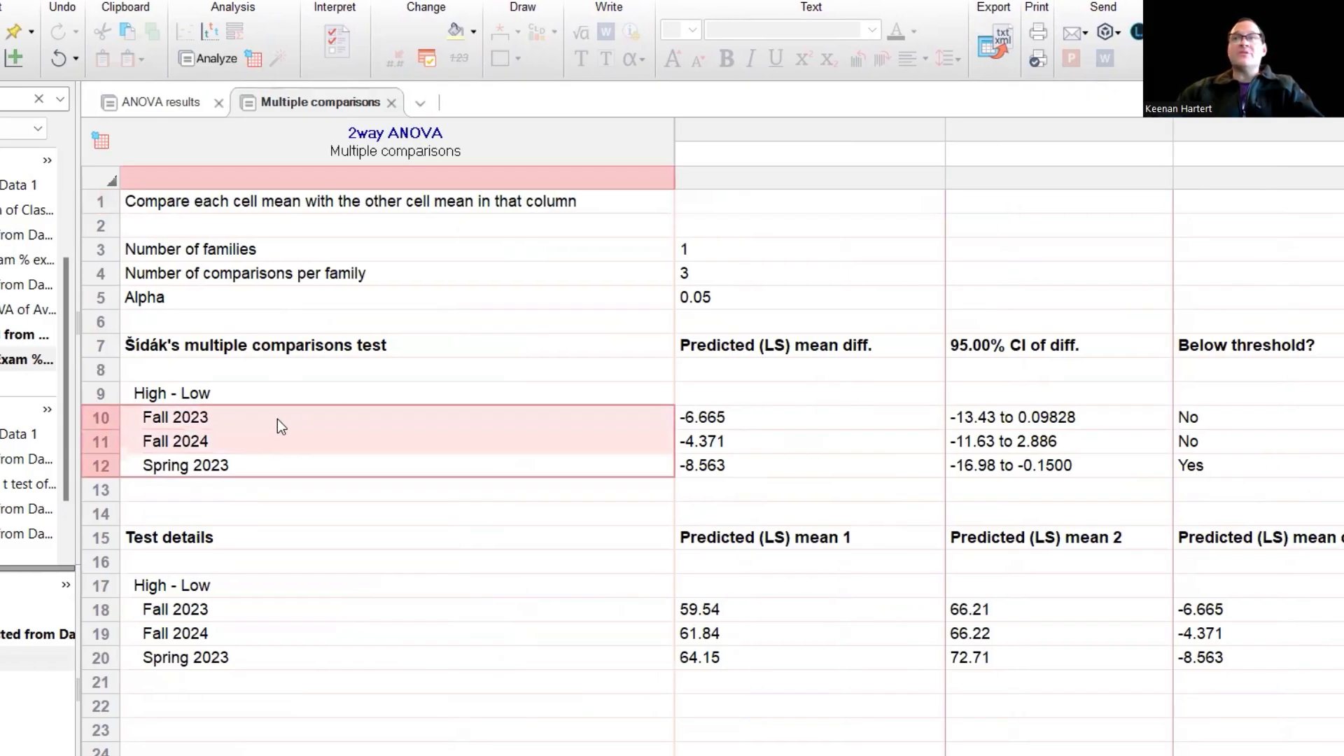
scroll(148, 378, "down", 1)
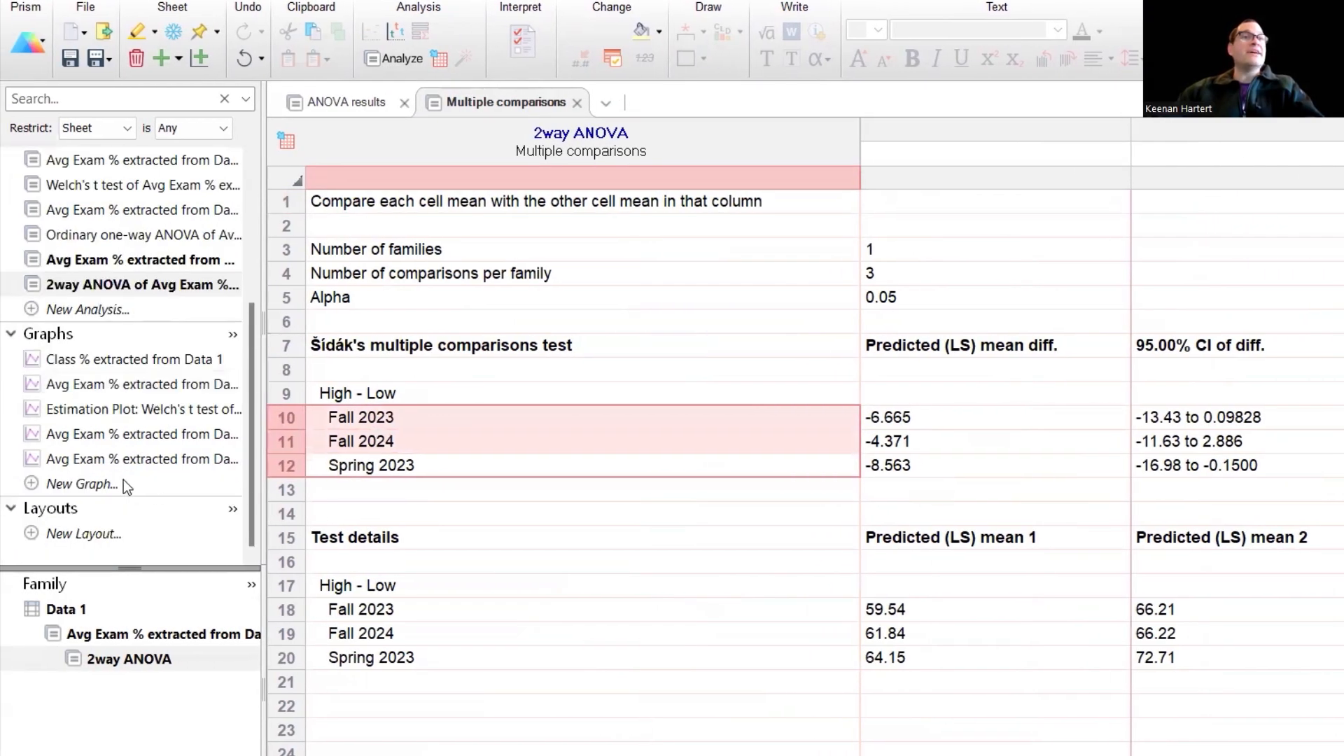
left_click(128, 463)
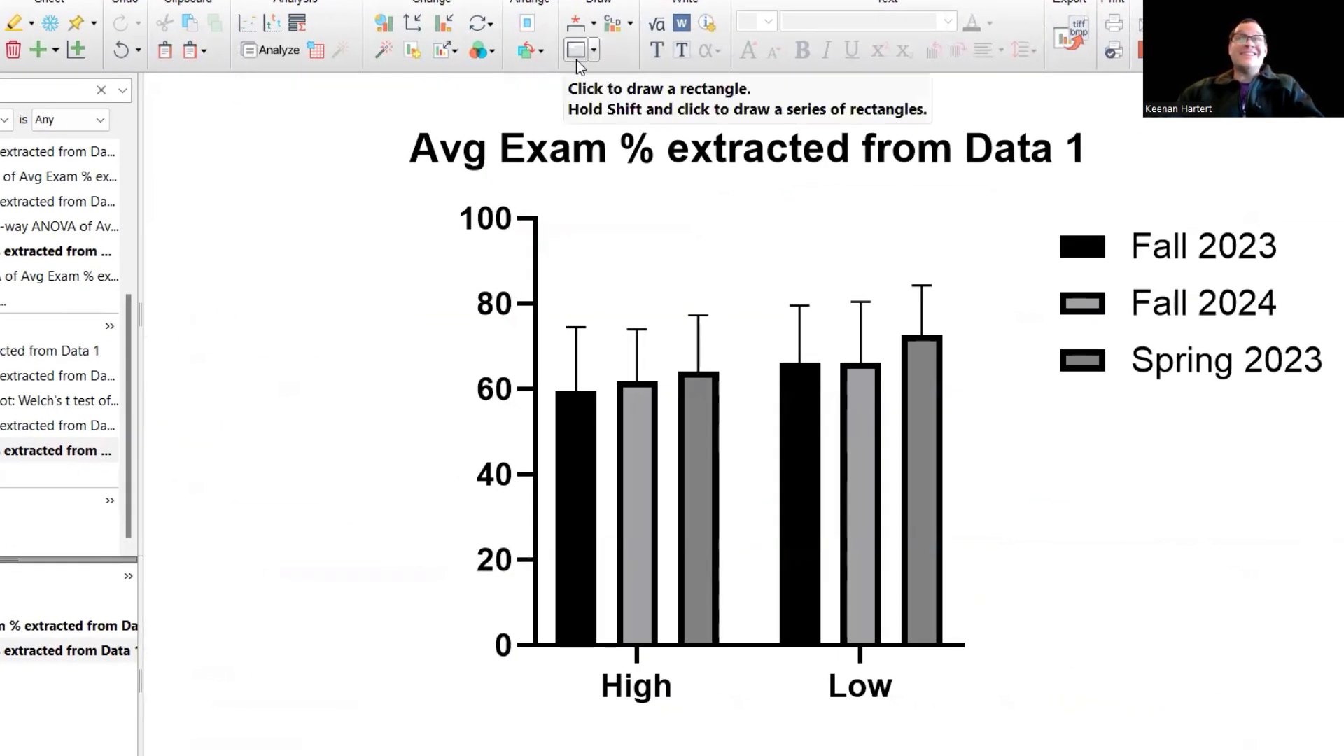
left_click(378, 26)
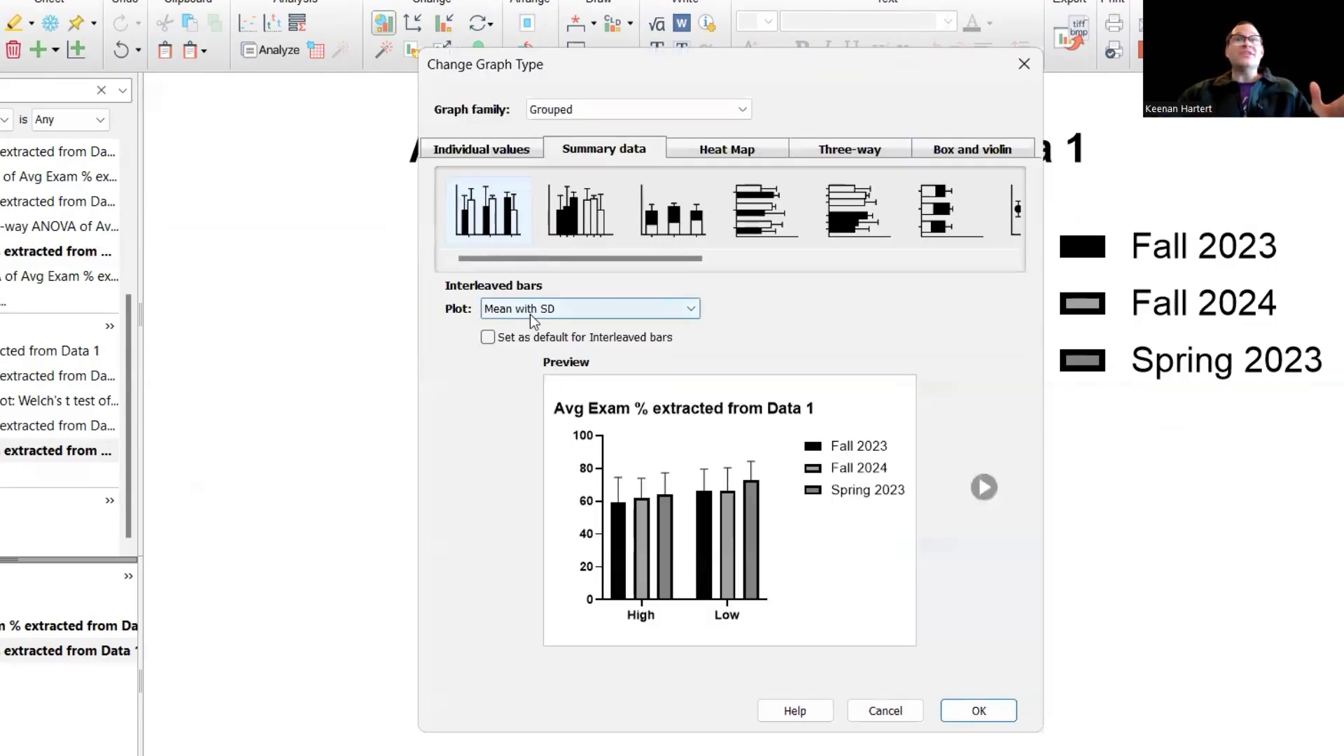
left_click(494, 151)
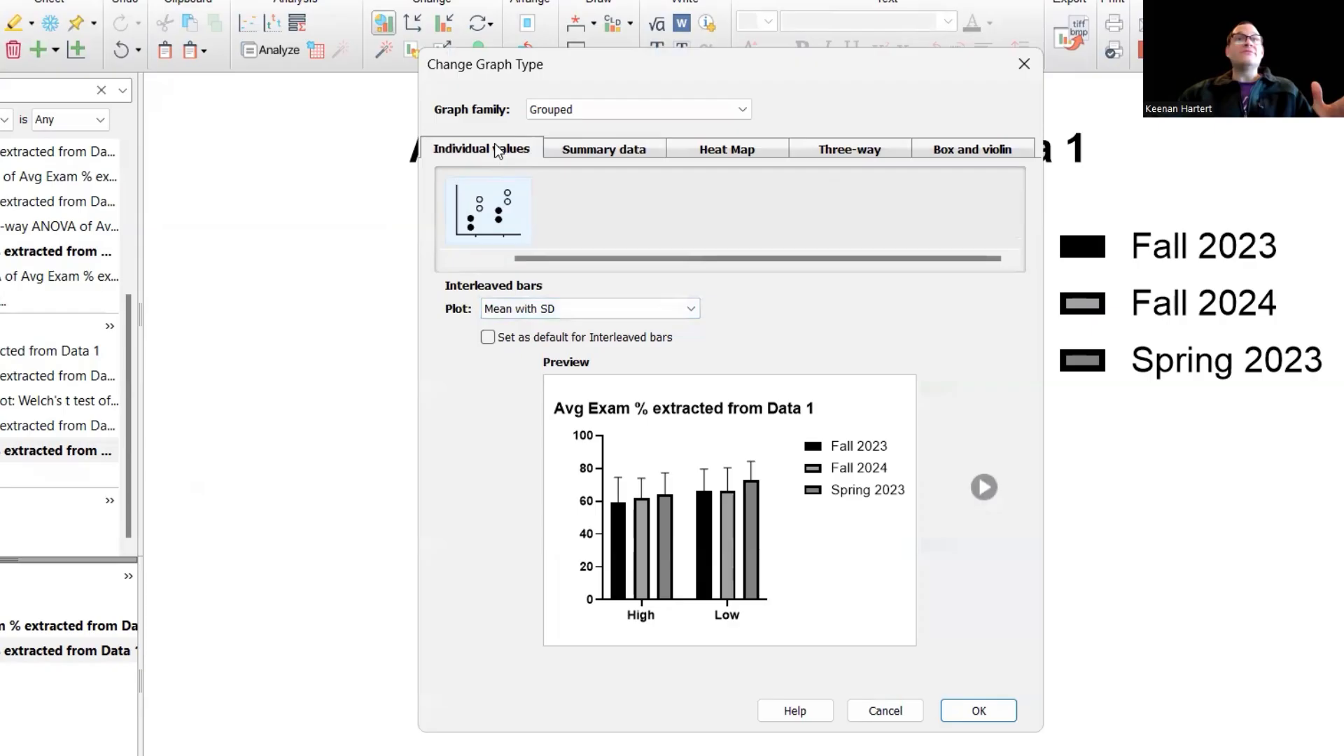
left_click(581, 314)
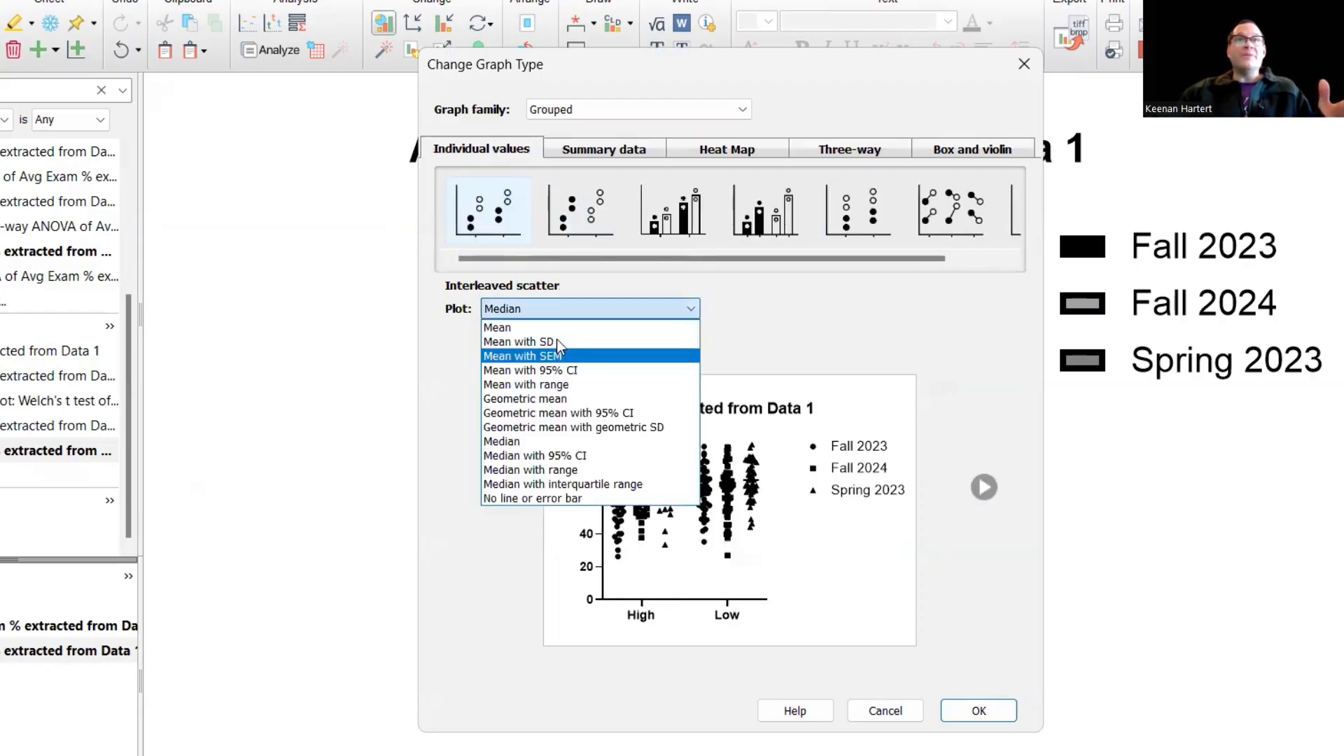
left_click(561, 457)
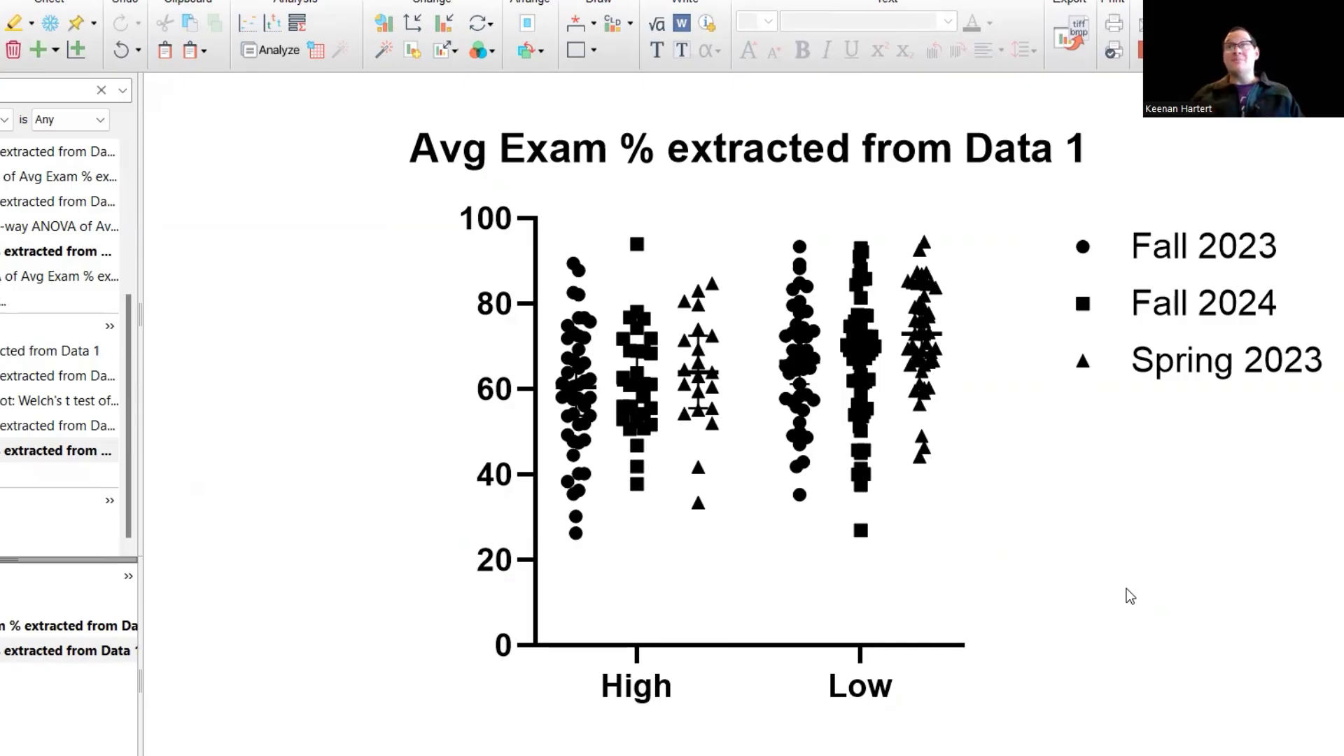
Return to the Data 1 table and examine the categorical levels in the Reviews? and Attend? columns.
scroll(94, 334, "up", 5)
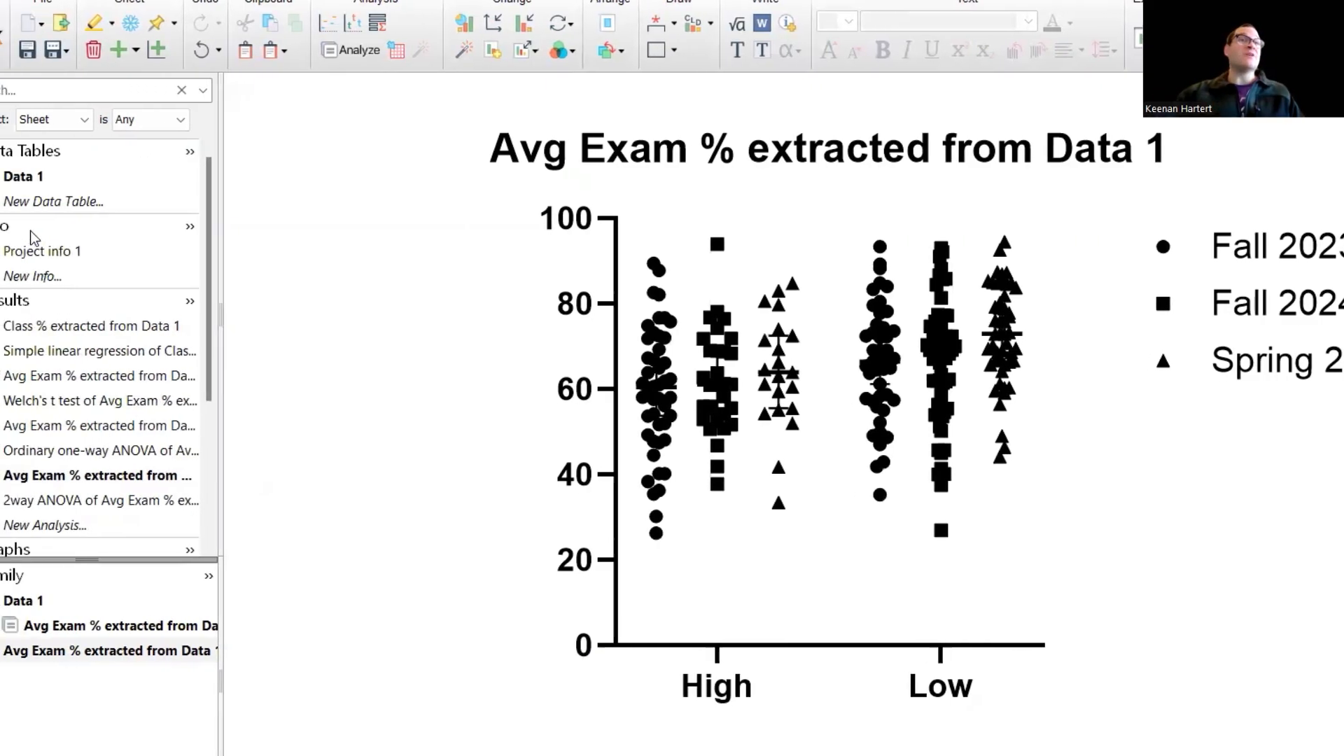
left_click(66, 179)
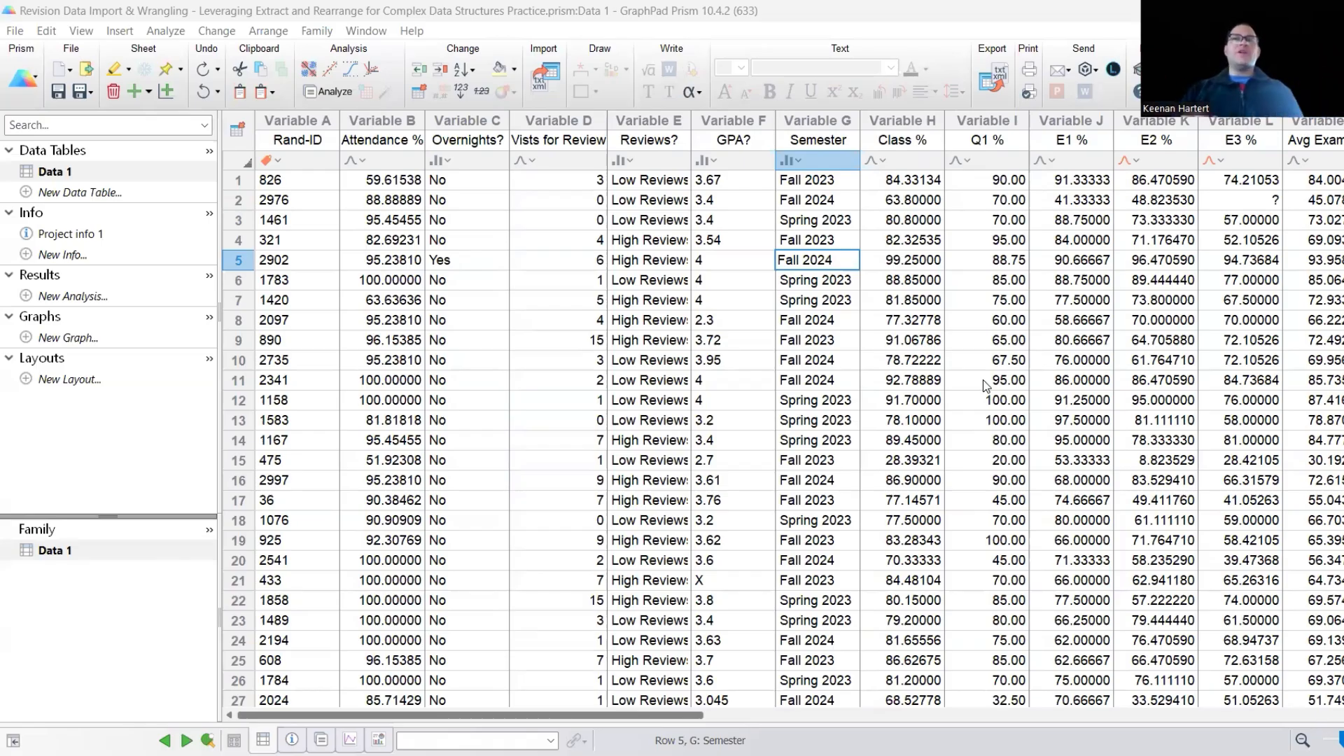
double_click(673, 260)
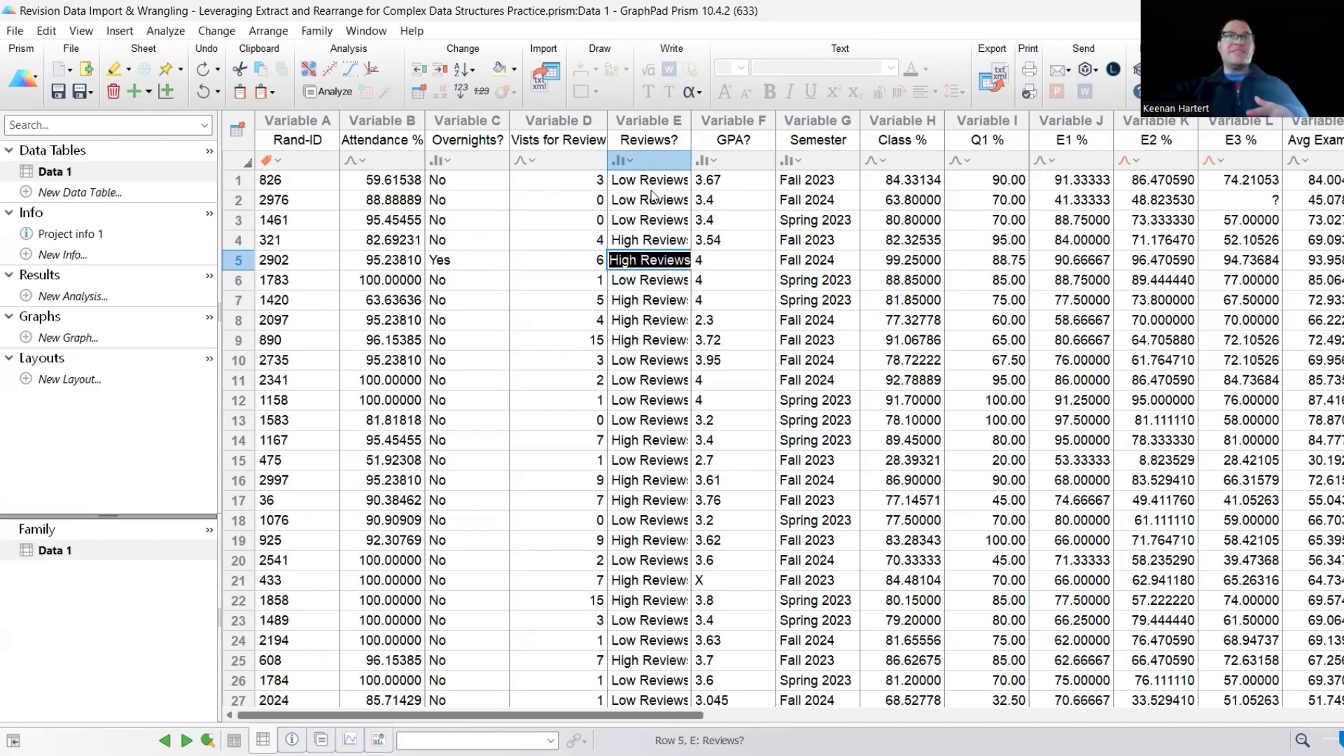
left_click_drag(653, 183, 665, 363)
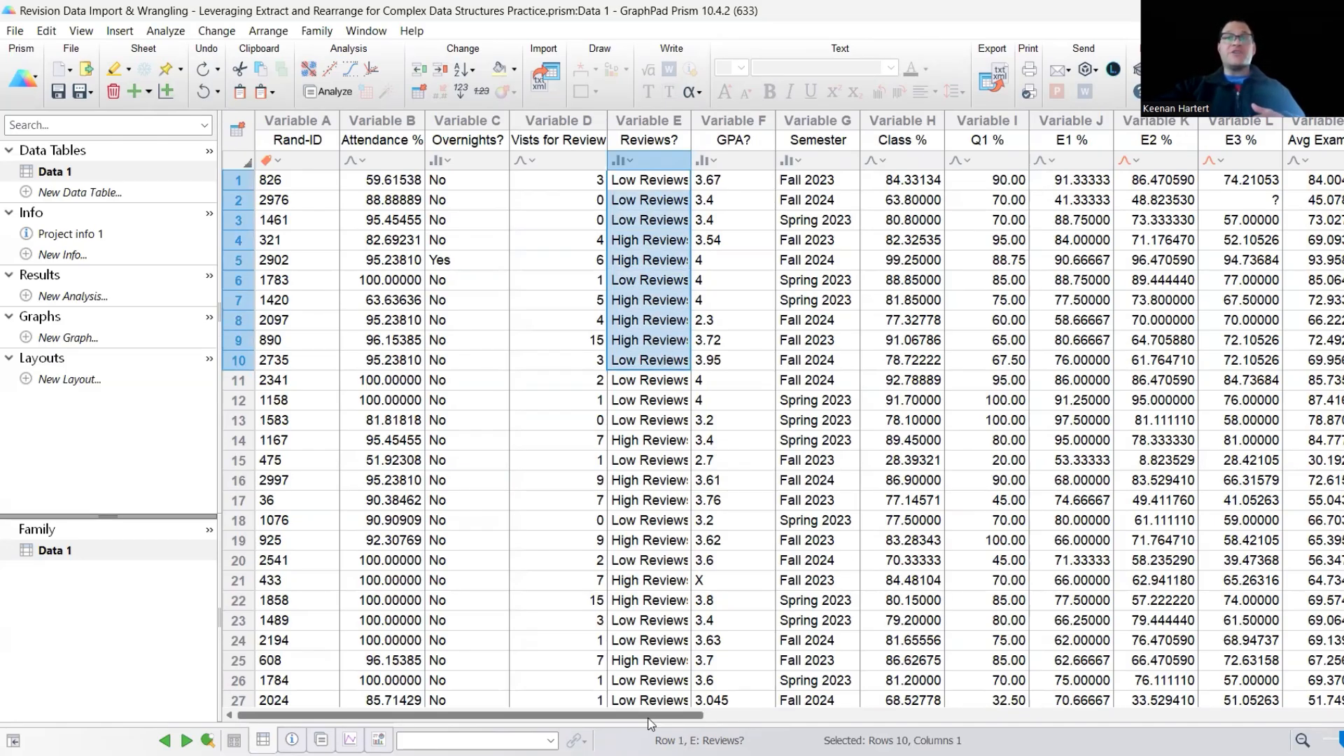
left_click_drag(655, 717, 839, 715)
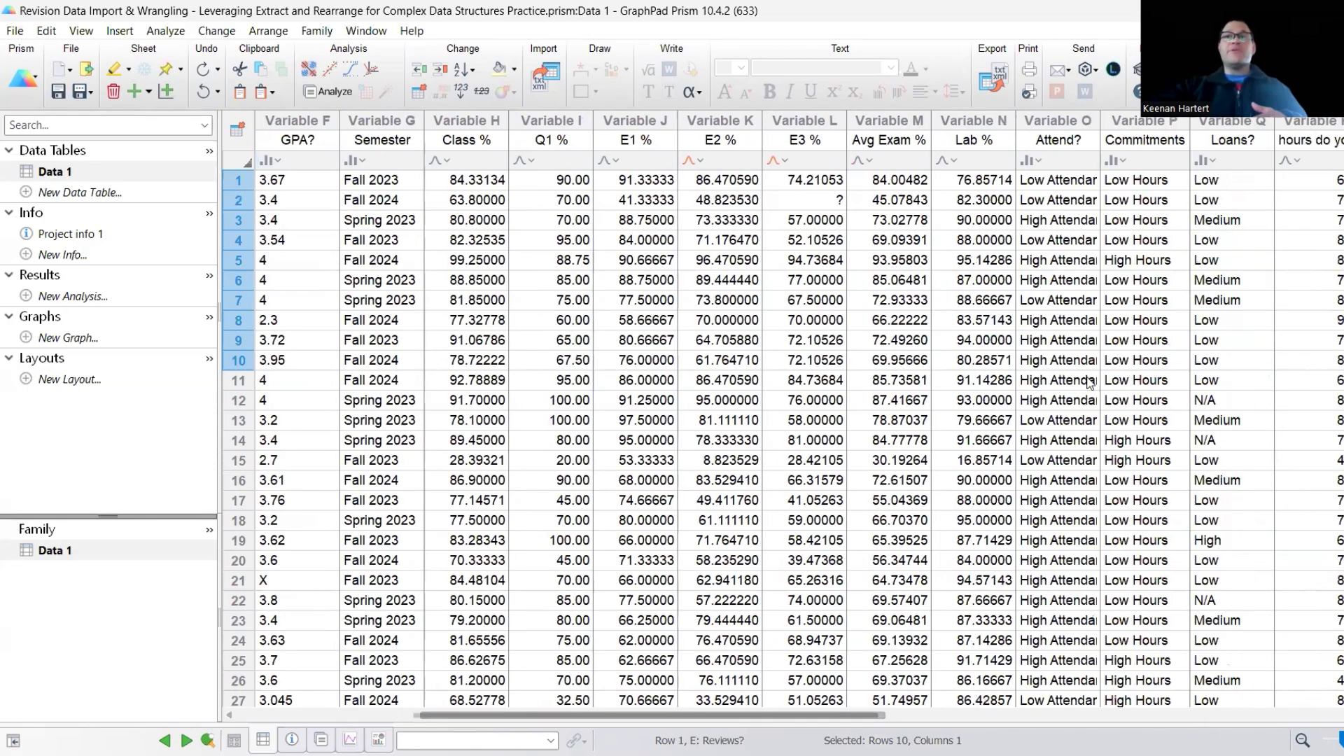
left_click(1082, 361)
left_click_drag(1052, 183, 1067, 345)
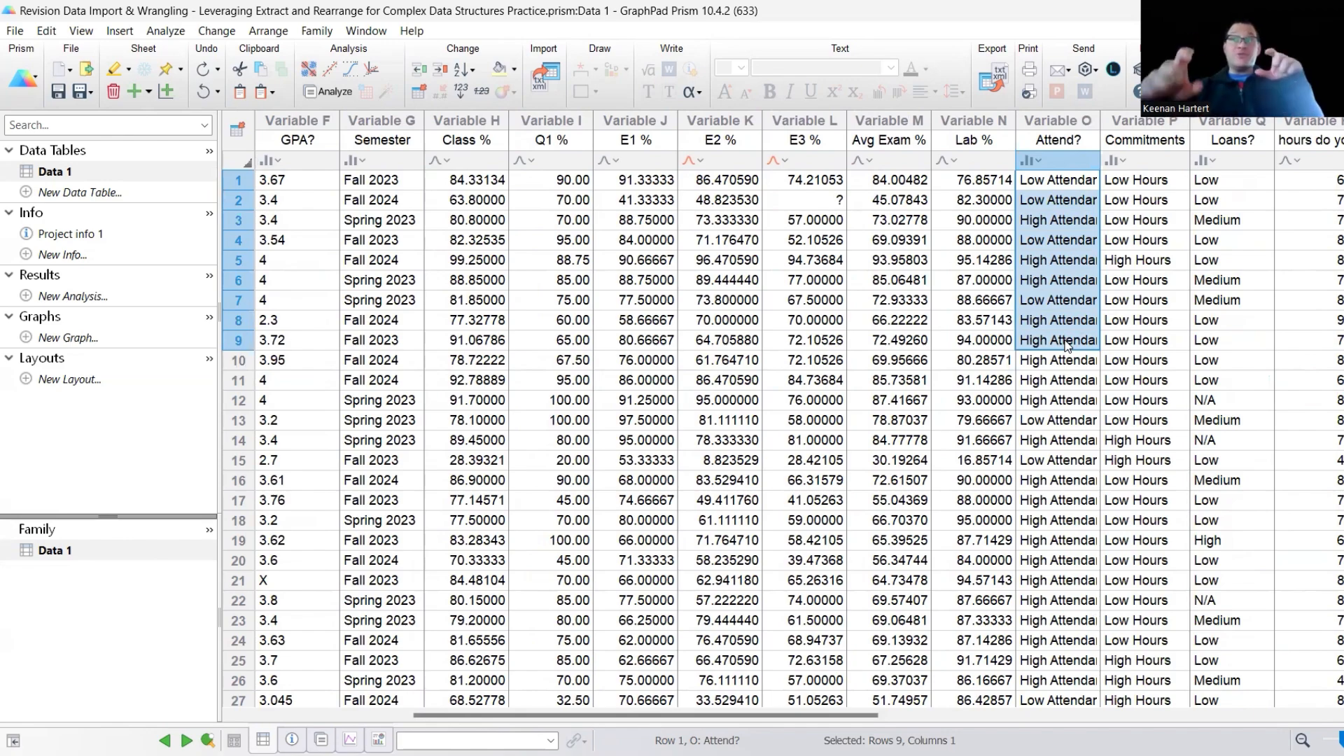
left_click(793, 345)
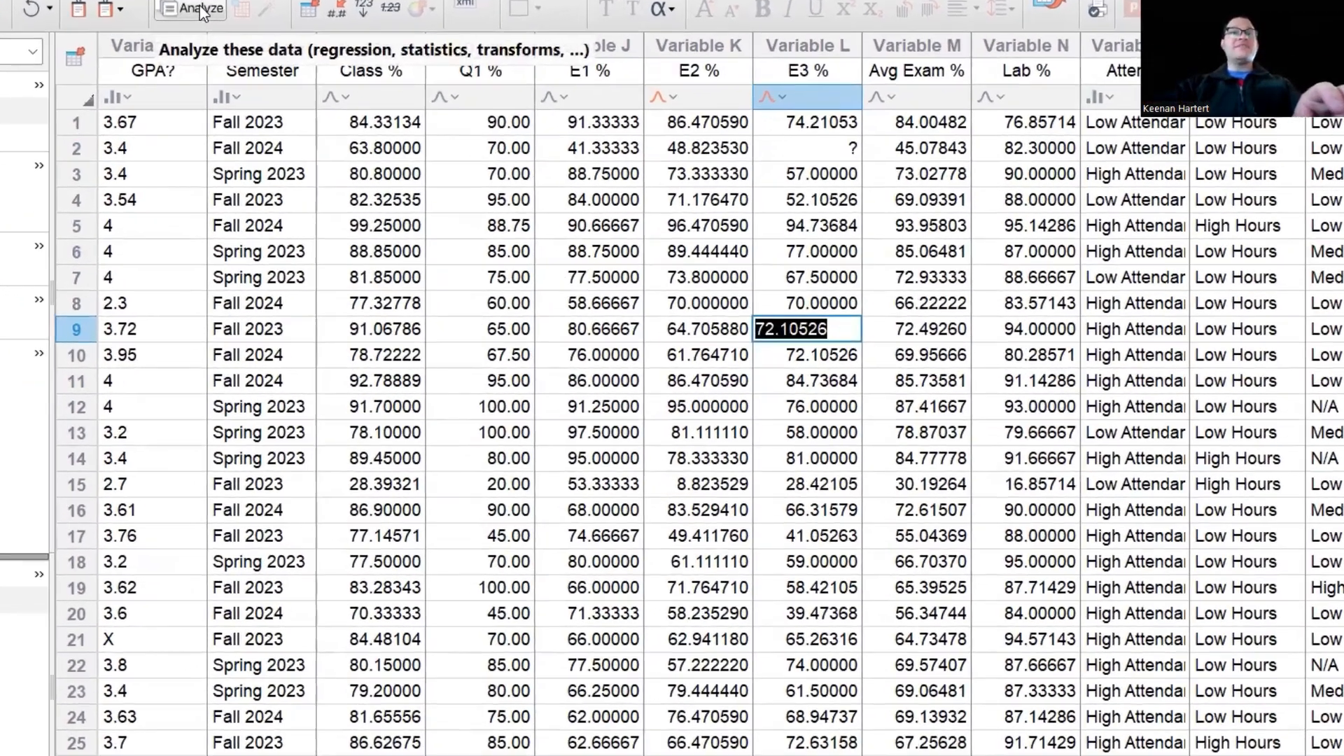
Start an Extract and Rearrange analysis of all Data 1 variables with a contingency results table for Fisher and chi-square tests.
left_click(201, 10)
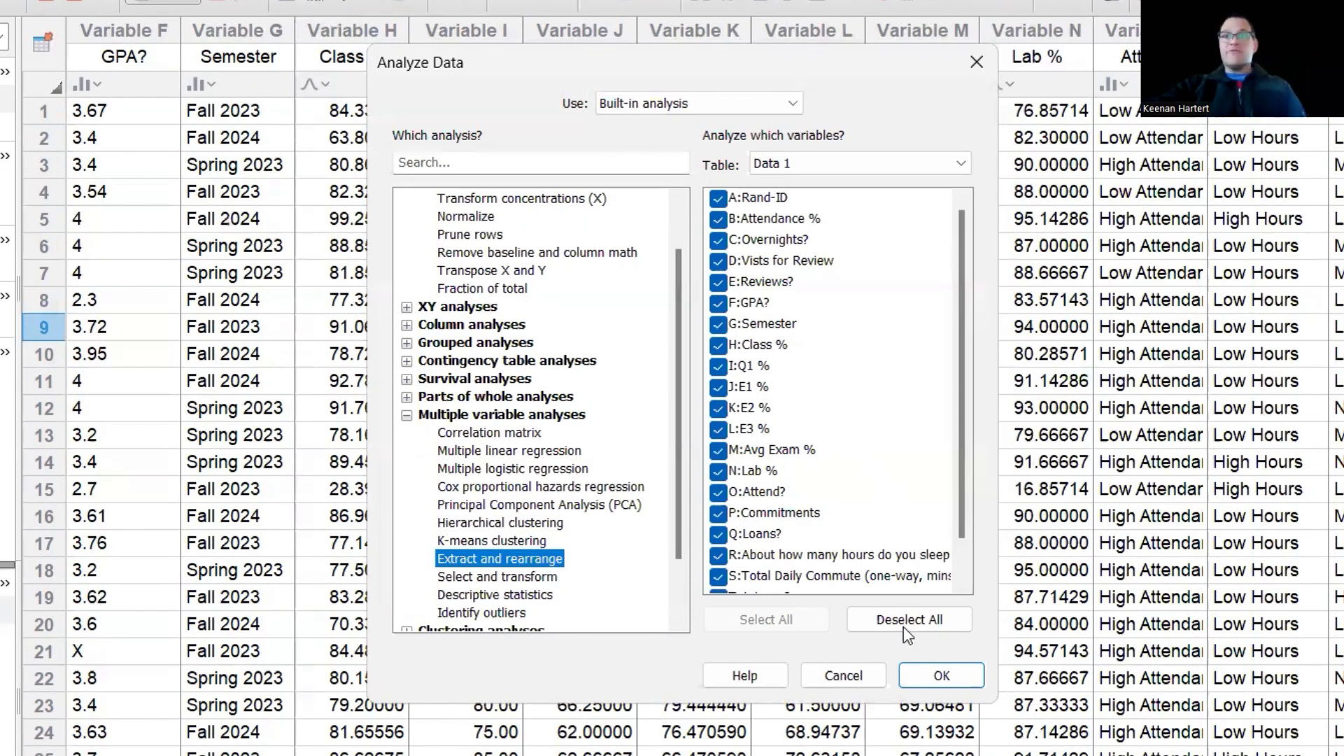
left_click(938, 676)
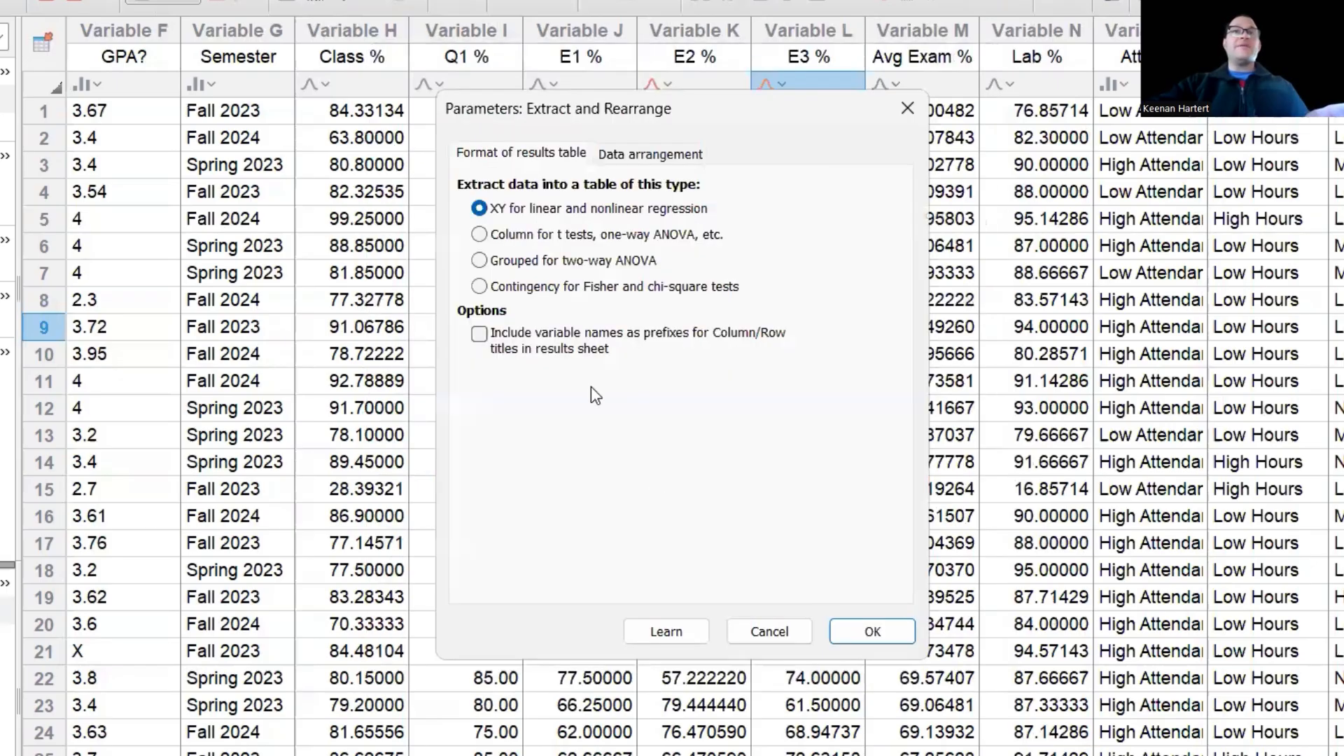
left_click(481, 286)
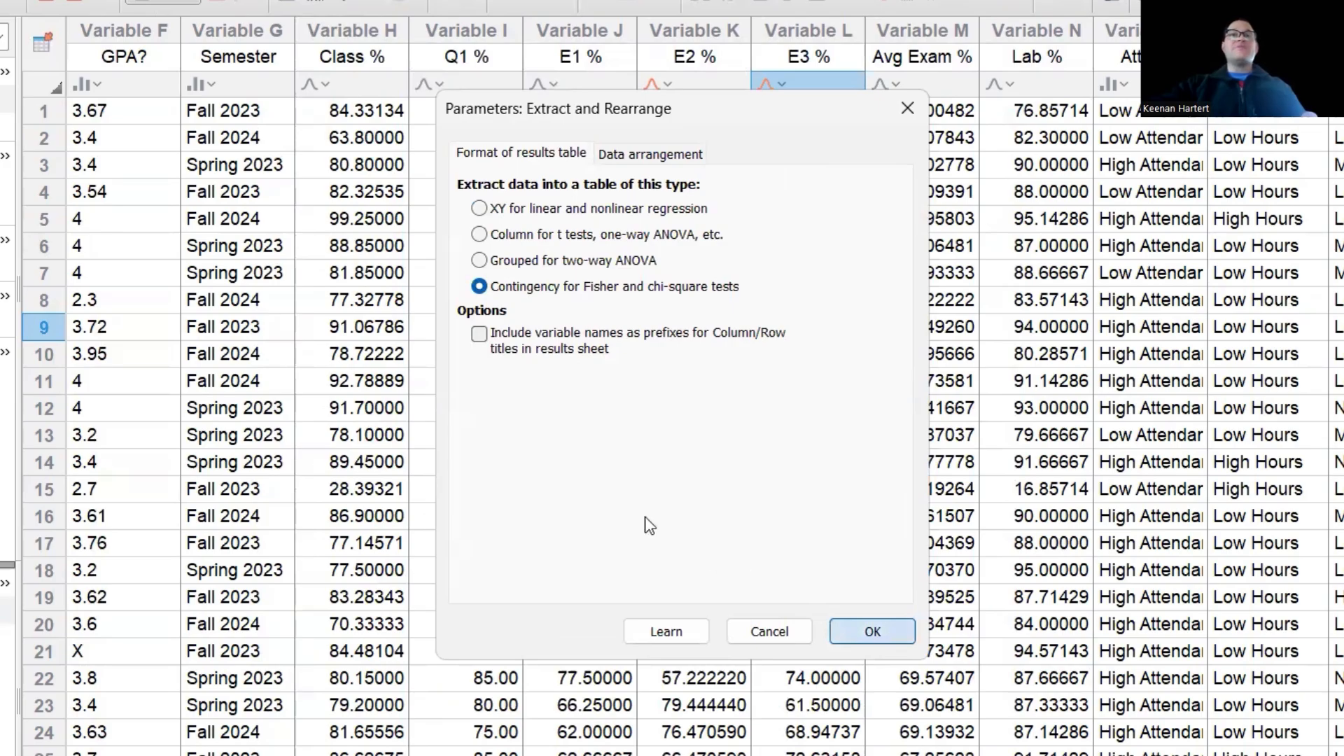
key("Return")
left_click(875, 485)
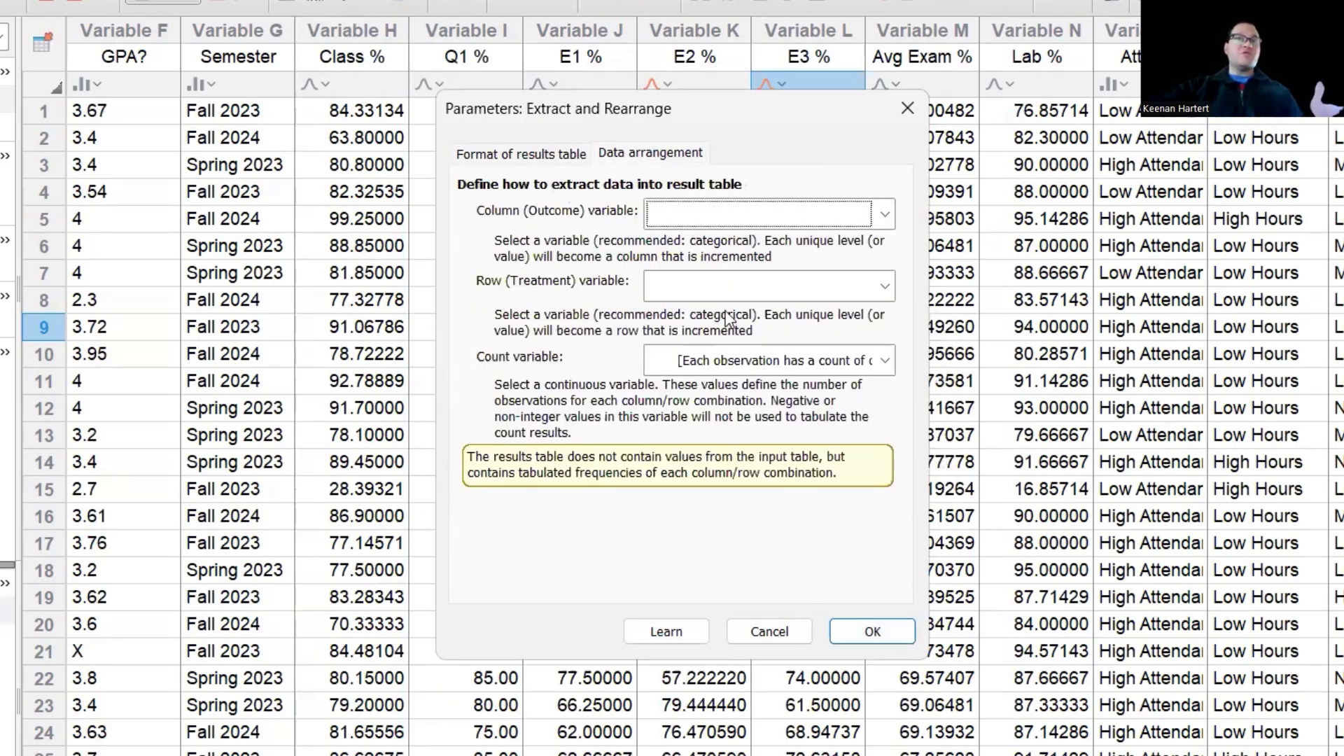
Arrange the extraction with Reviews? as column outcome and Attend? as row treatment, and create the contingency table.
left_click(740, 222)
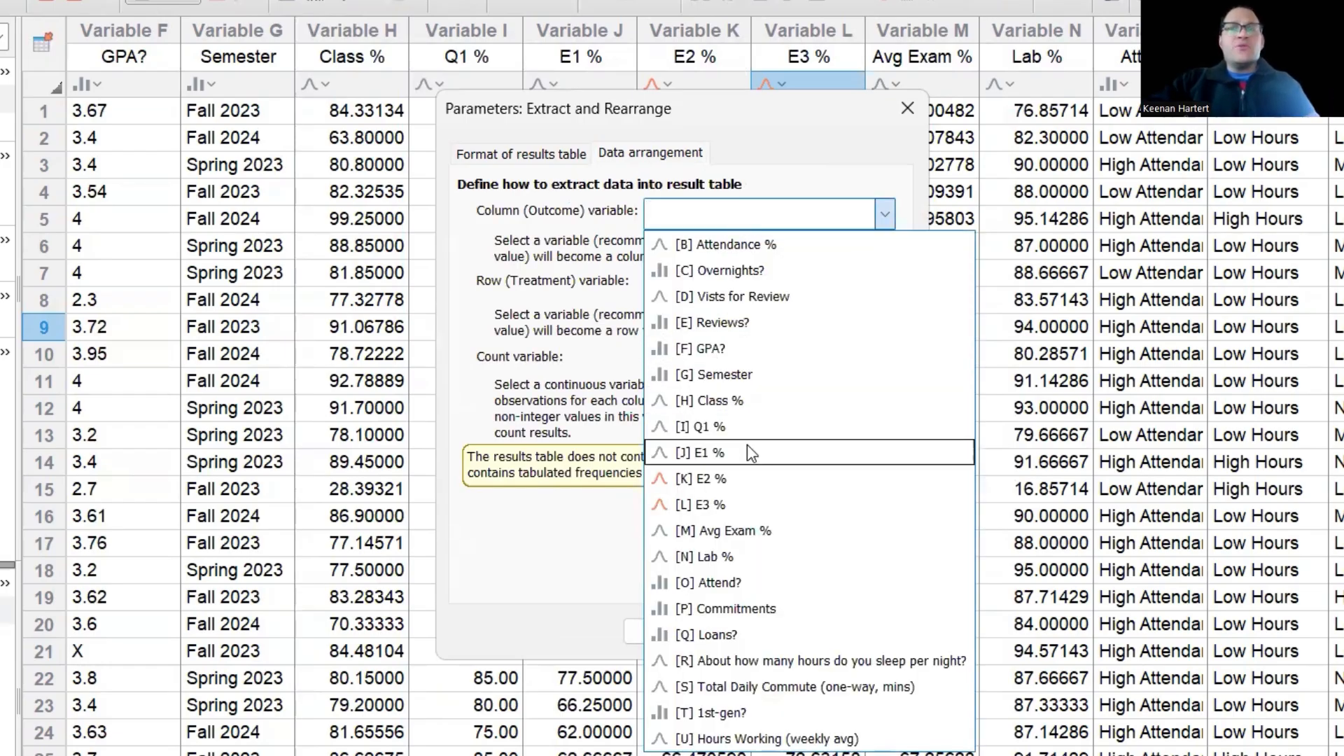
left_click(749, 324)
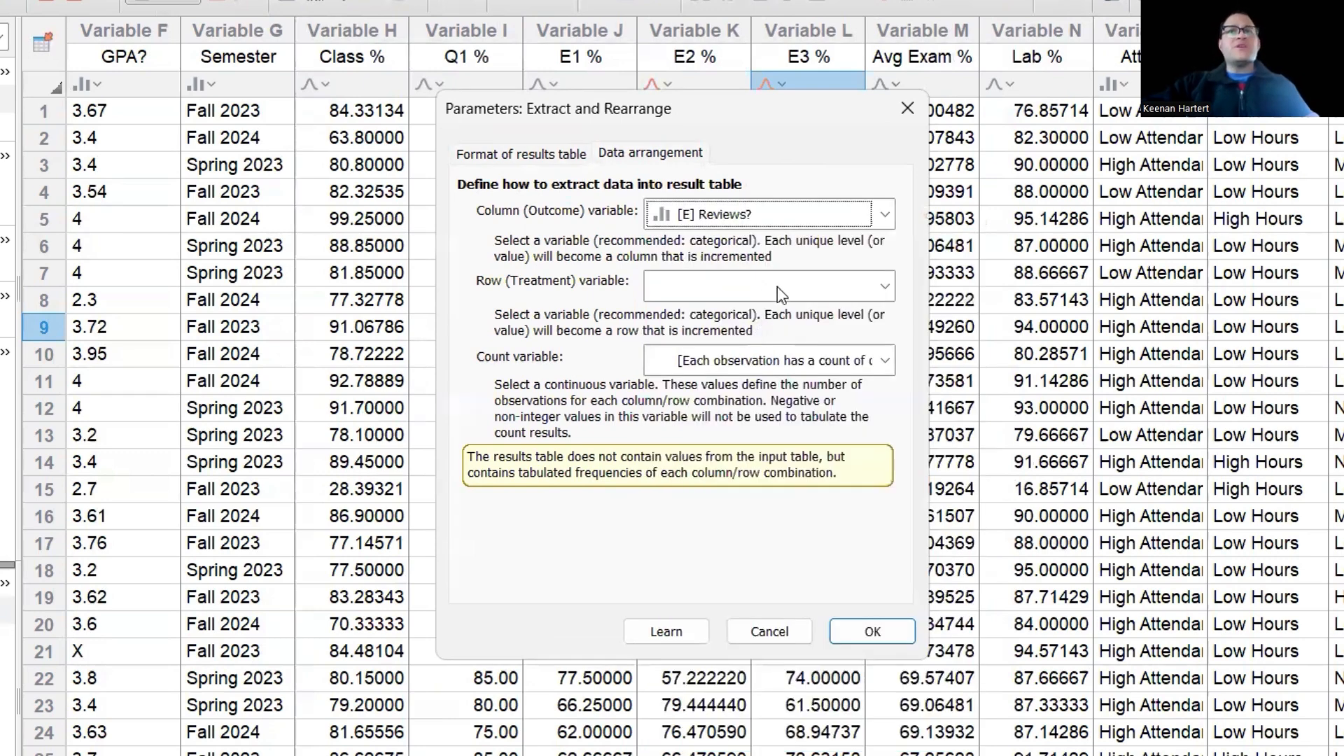
left_click(780, 285)
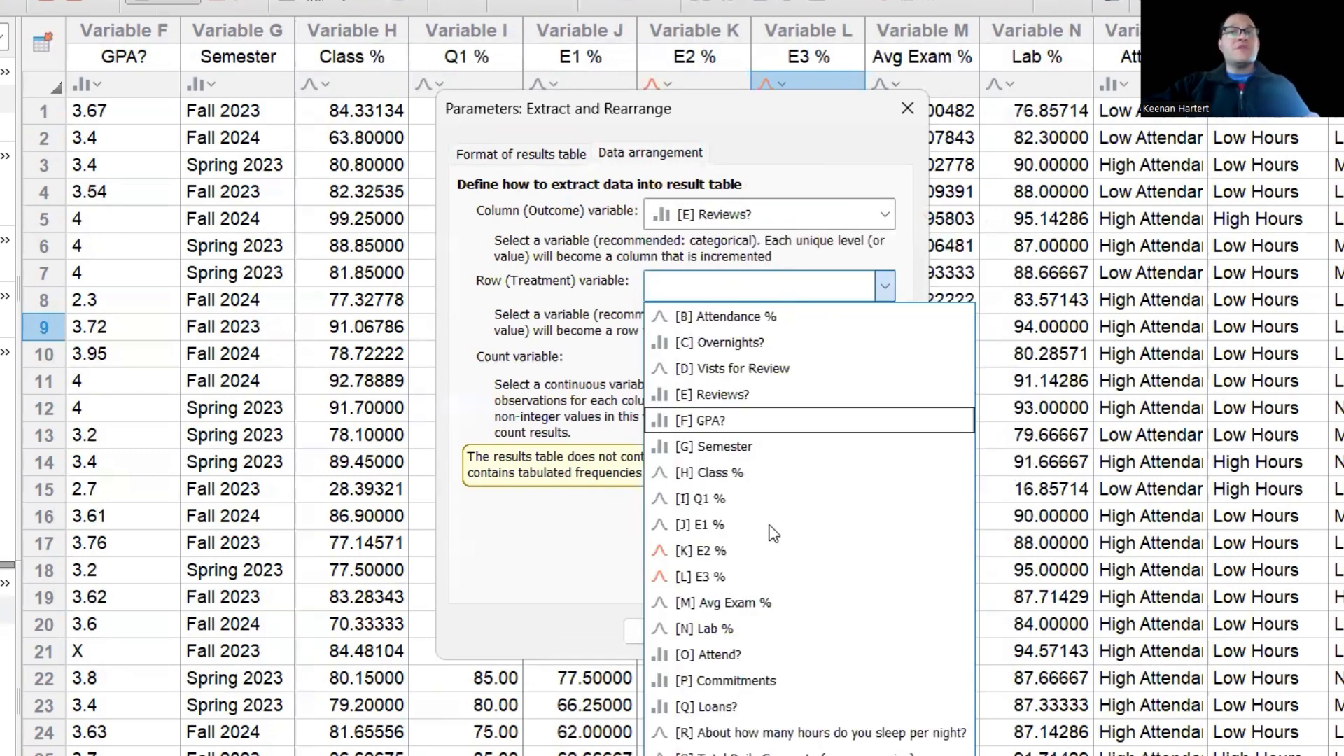
left_click(736, 658)
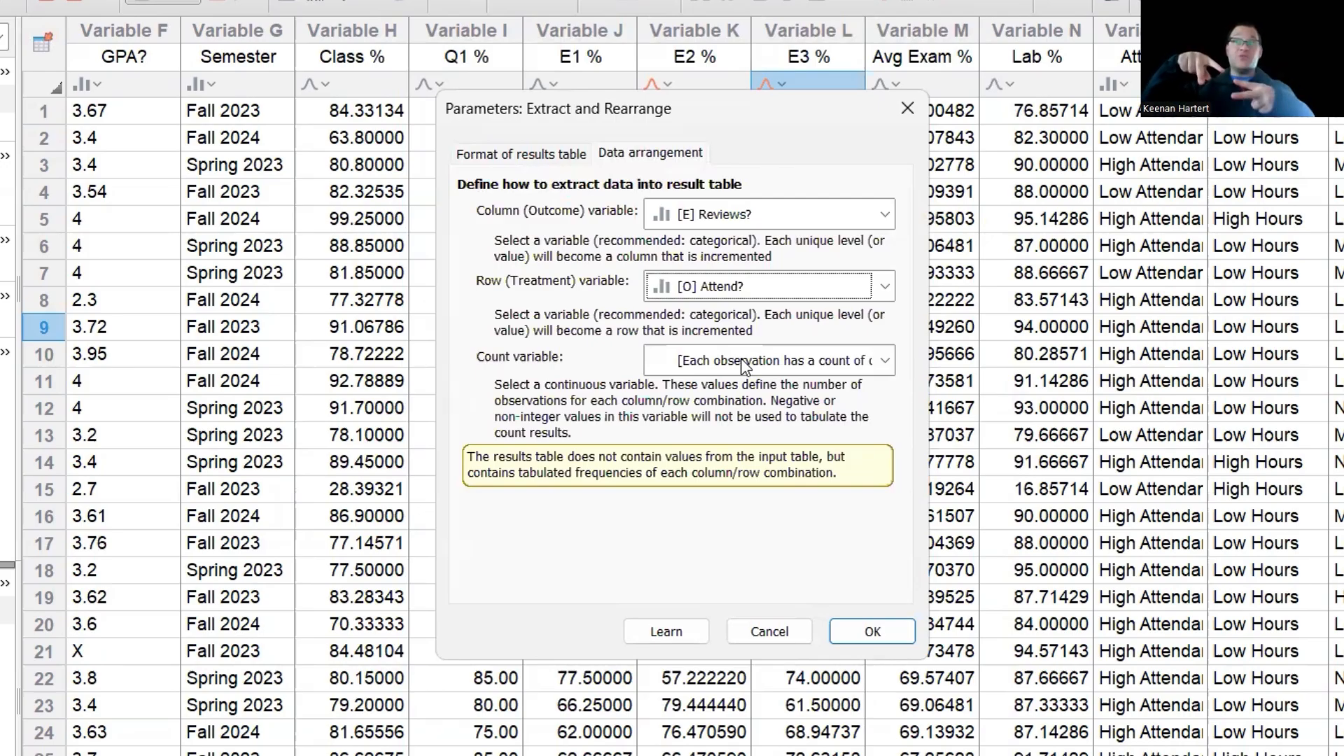
left_click(887, 627)
left_click(497, 319)
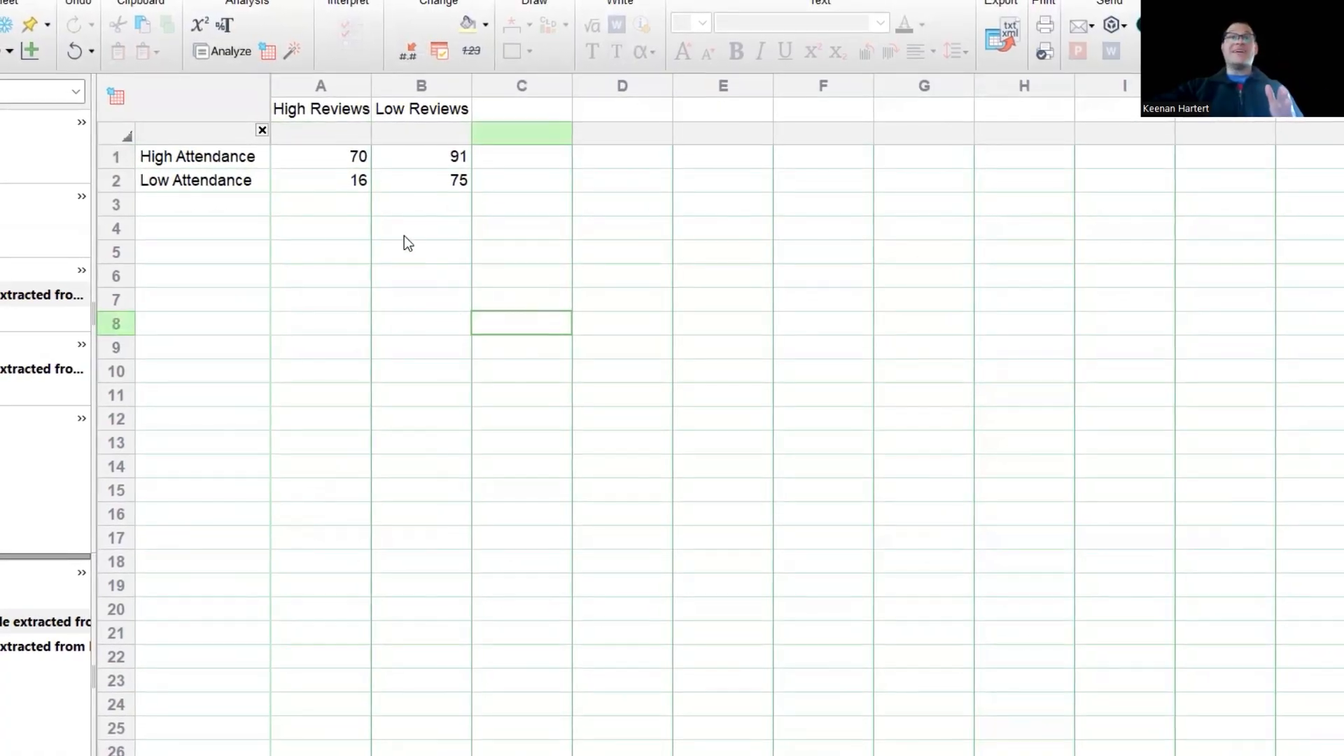
Examine the contingency table's counts for High and Low Attendance rows across the High and Low Reviews columns.
left_click(413, 297)
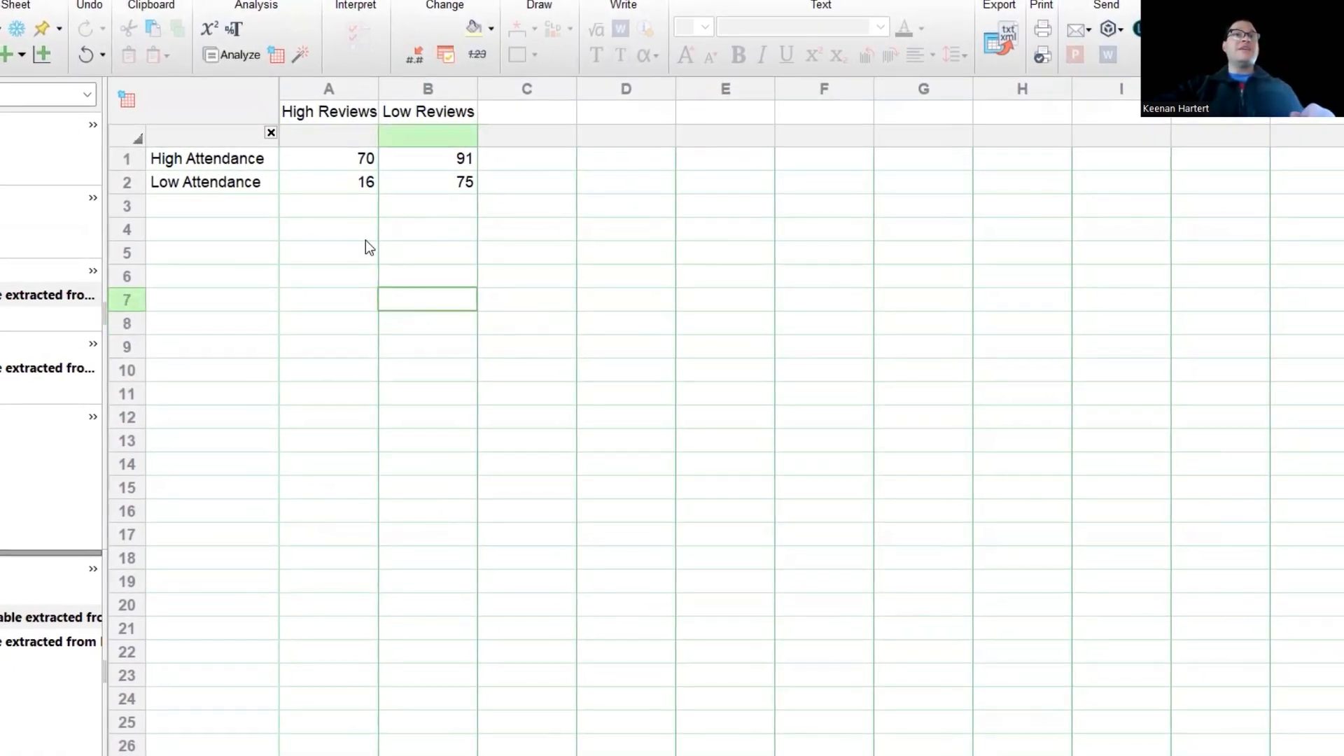
left_click(359, 112)
left_click(356, 273)
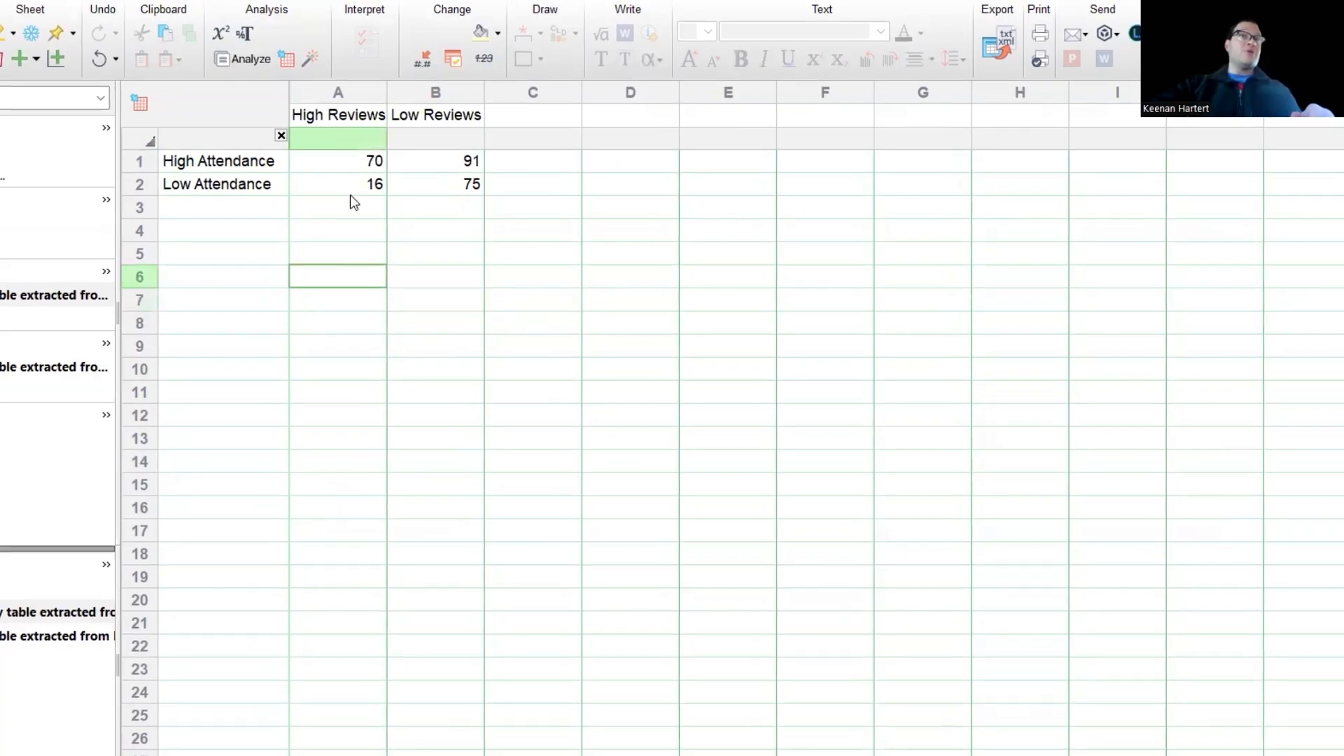
left_click_drag(343, 162, 343, 188)
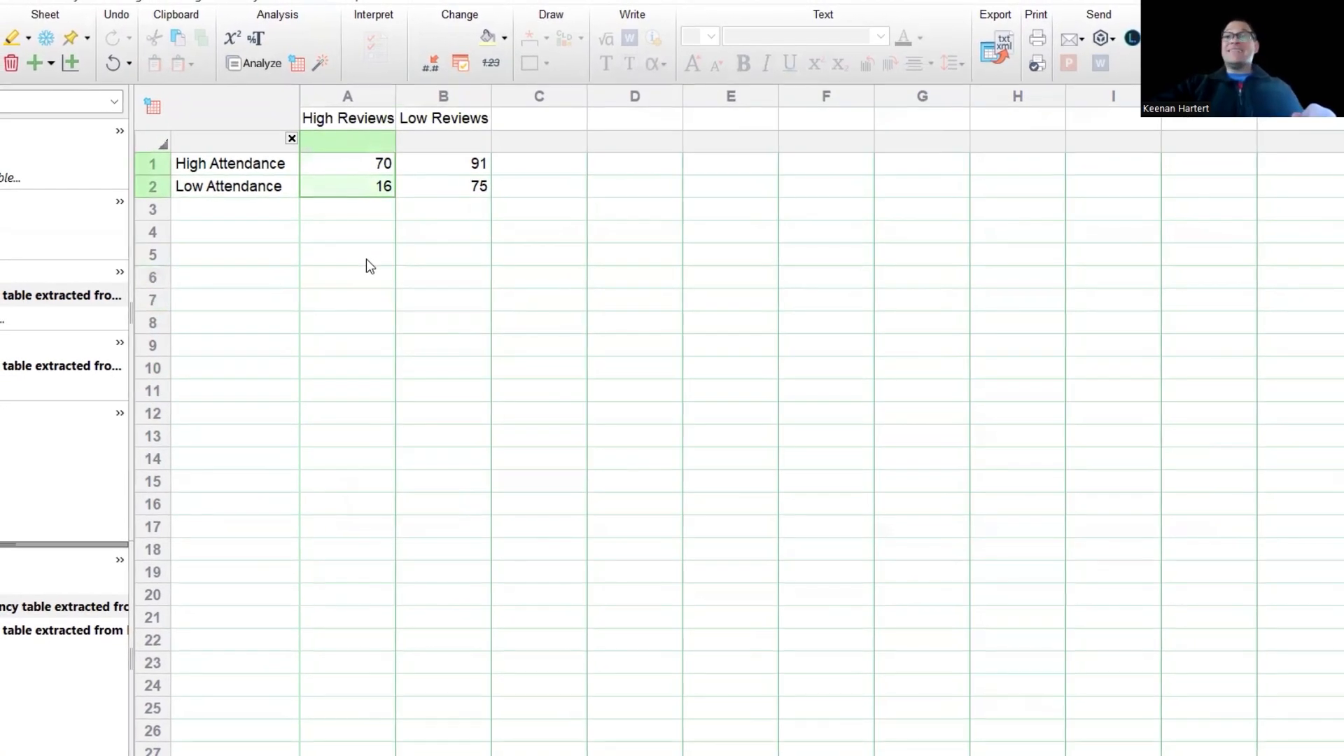
left_click(351, 256)
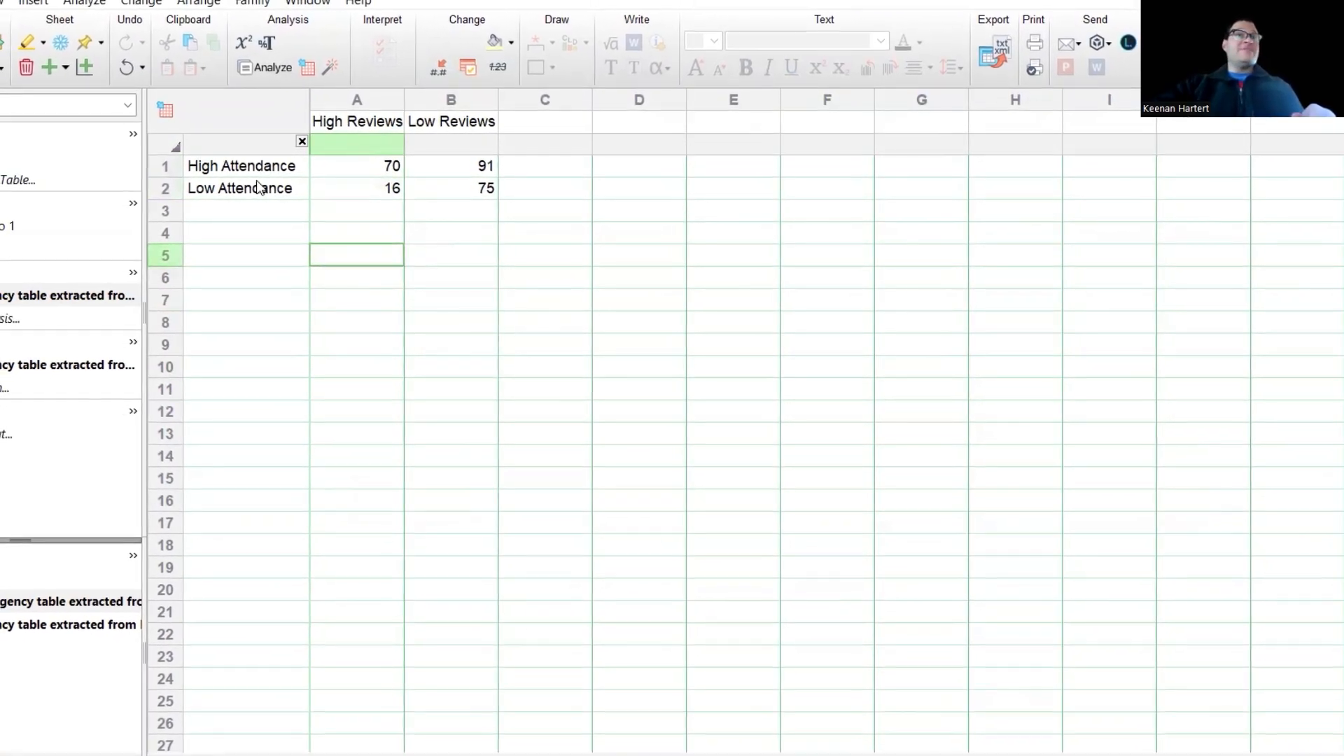
left_click(345, 192)
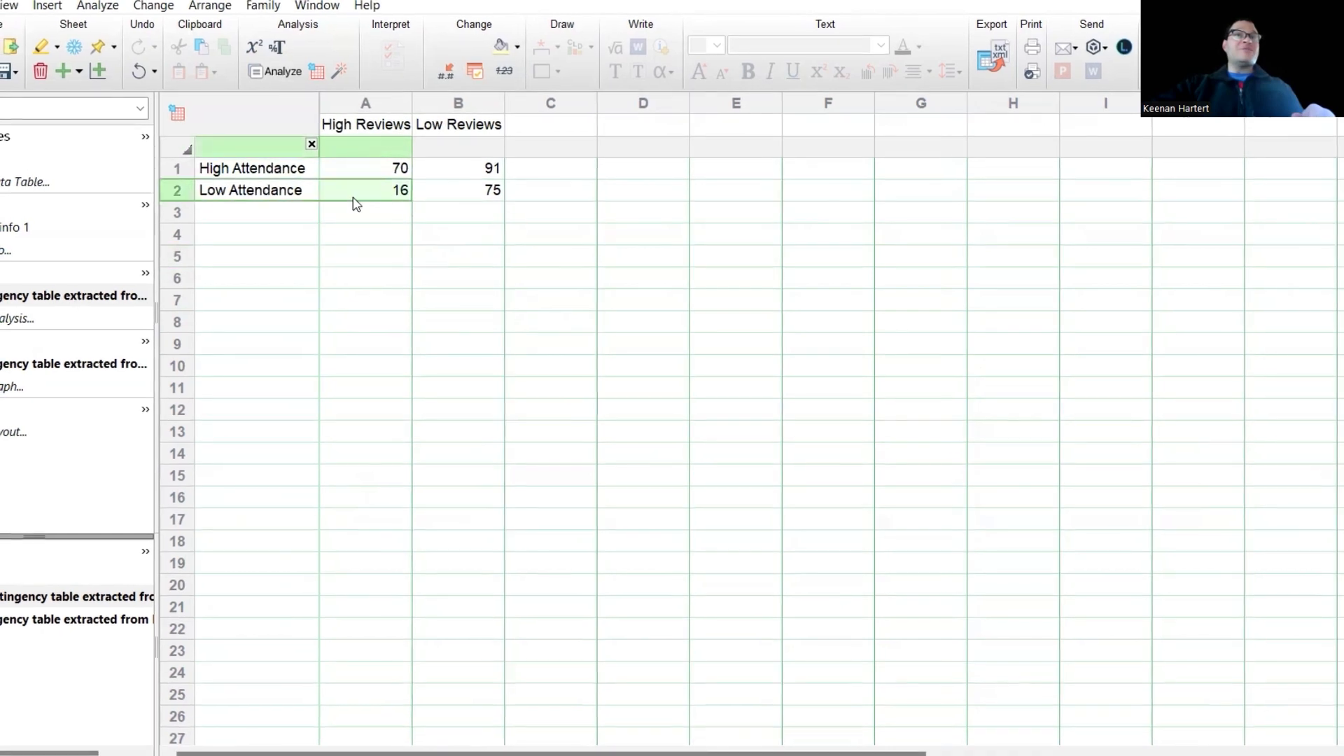
left_click_drag(357, 199, 441, 195)
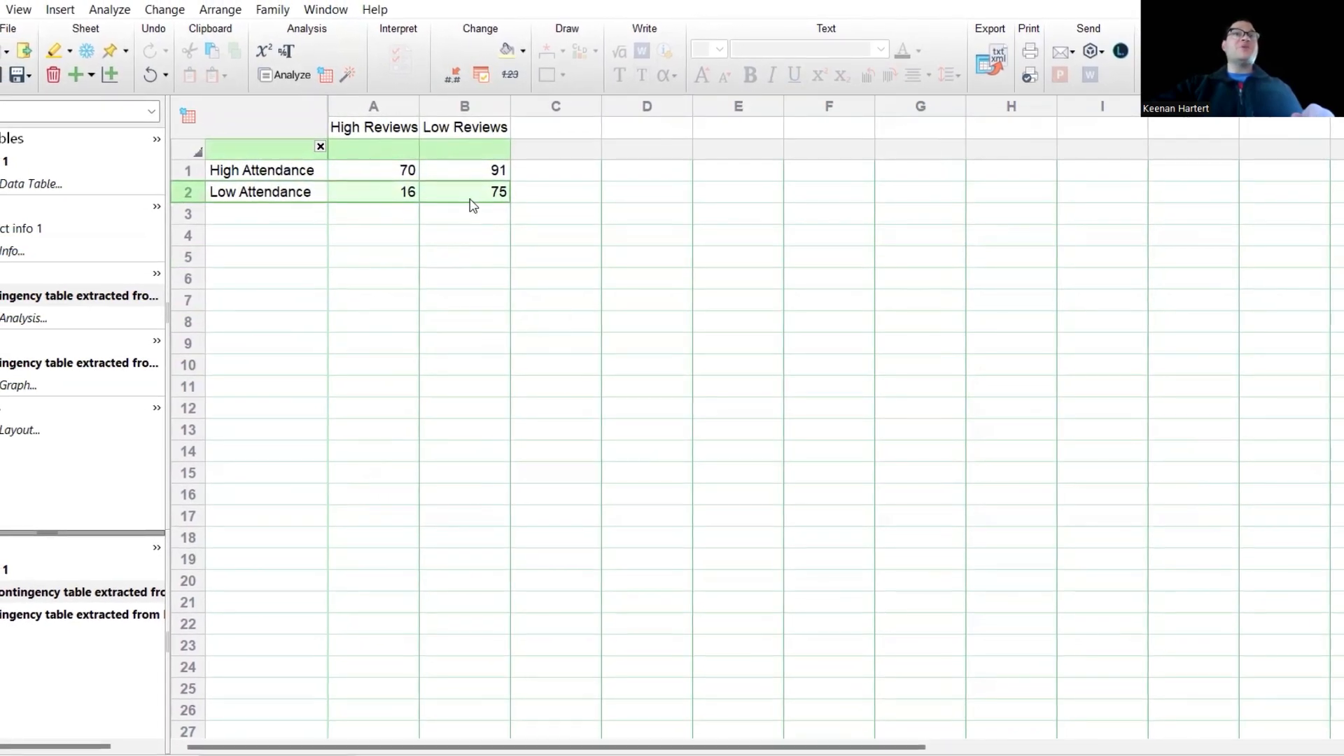
left_click(489, 238)
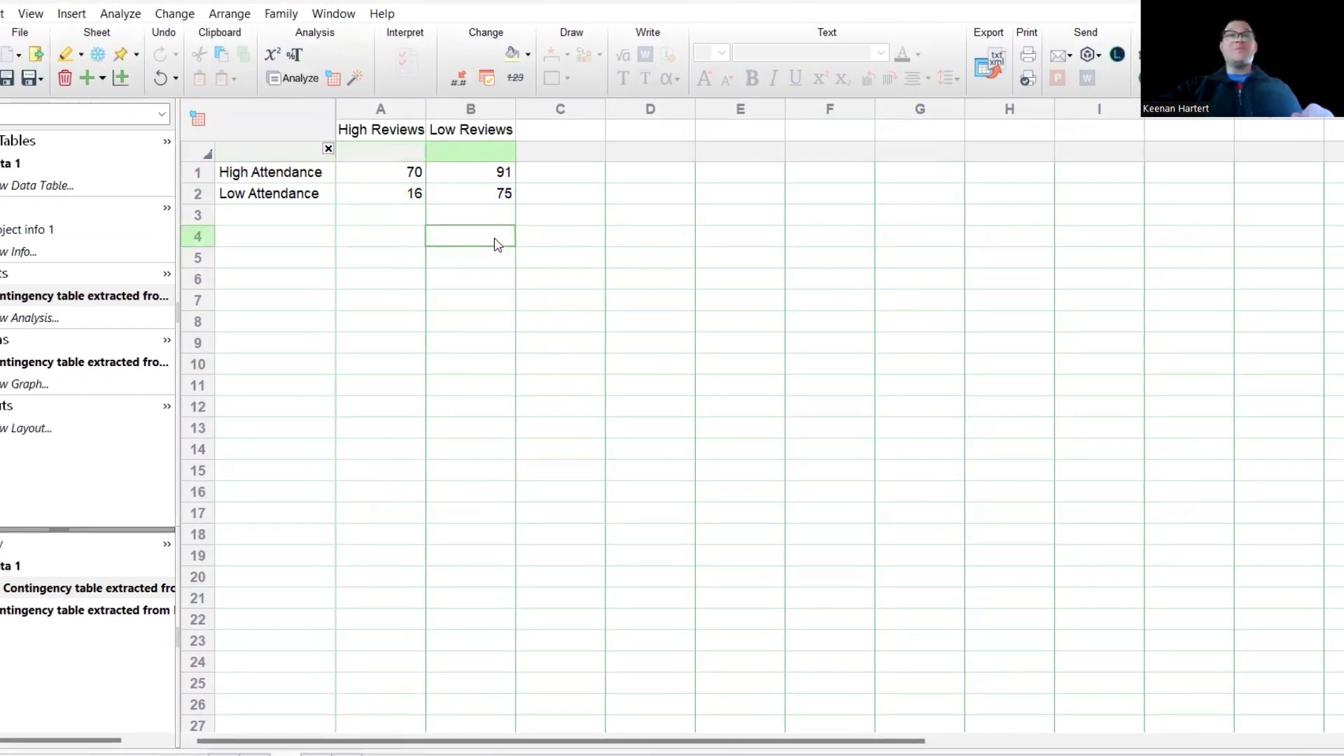
left_click_drag(476, 172, 476, 195)
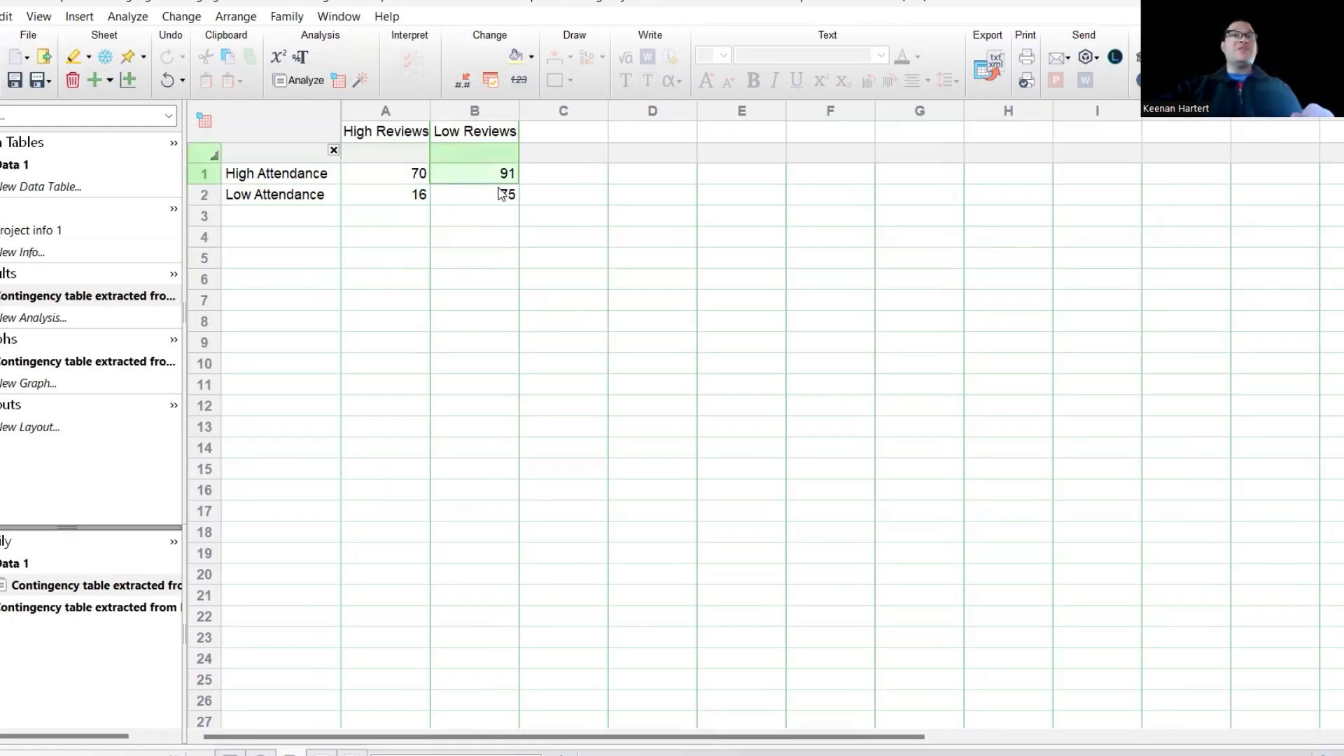
left_click(457, 241)
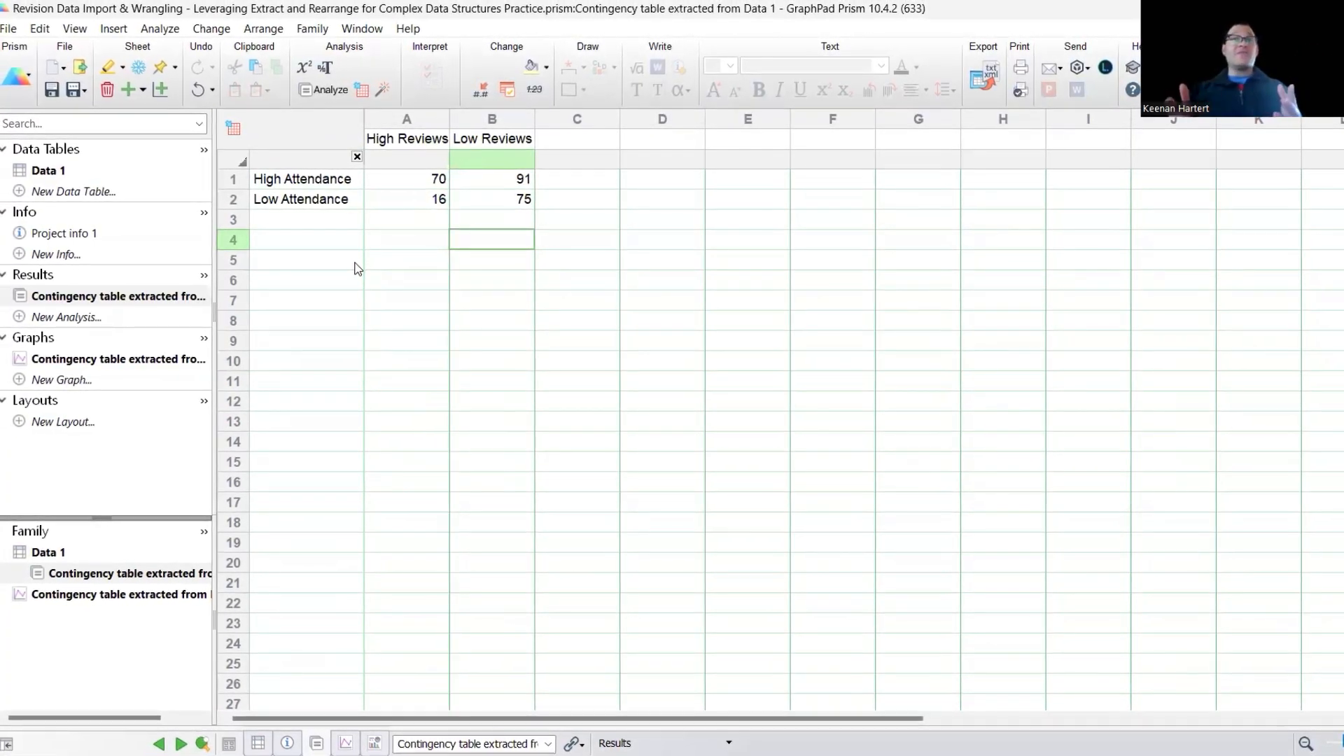
left_click(417, 257)
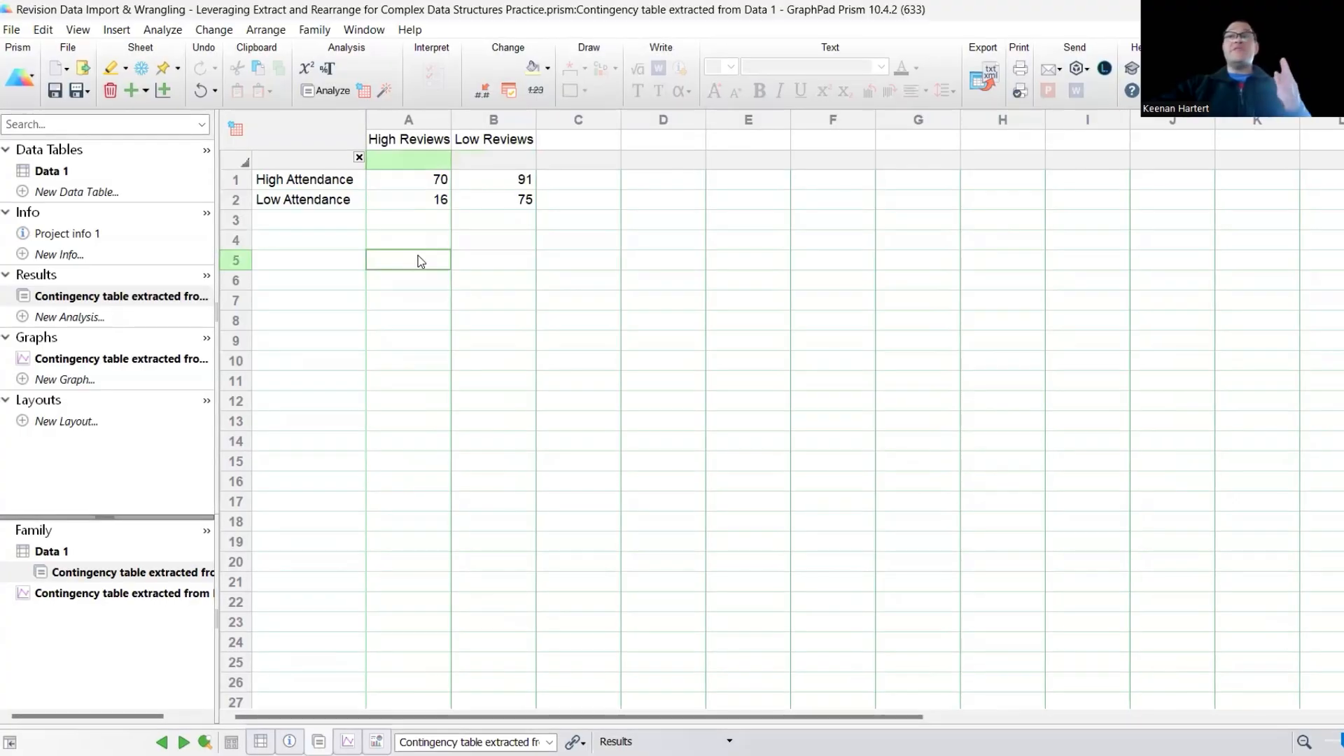
Run a Fisher's exact test on the contingency table, reporting relative risk and odds ratio as effect sizes.
left_click(312, 82)
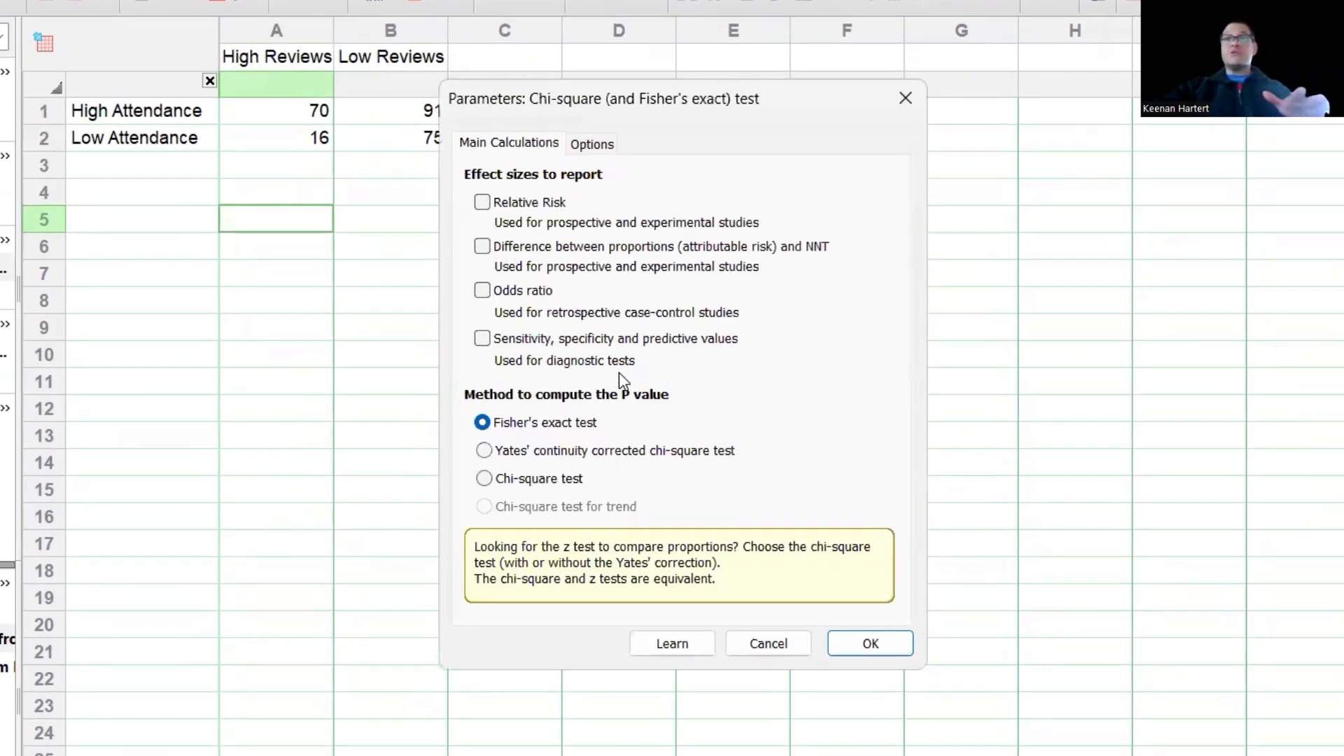
left_click(482, 202)
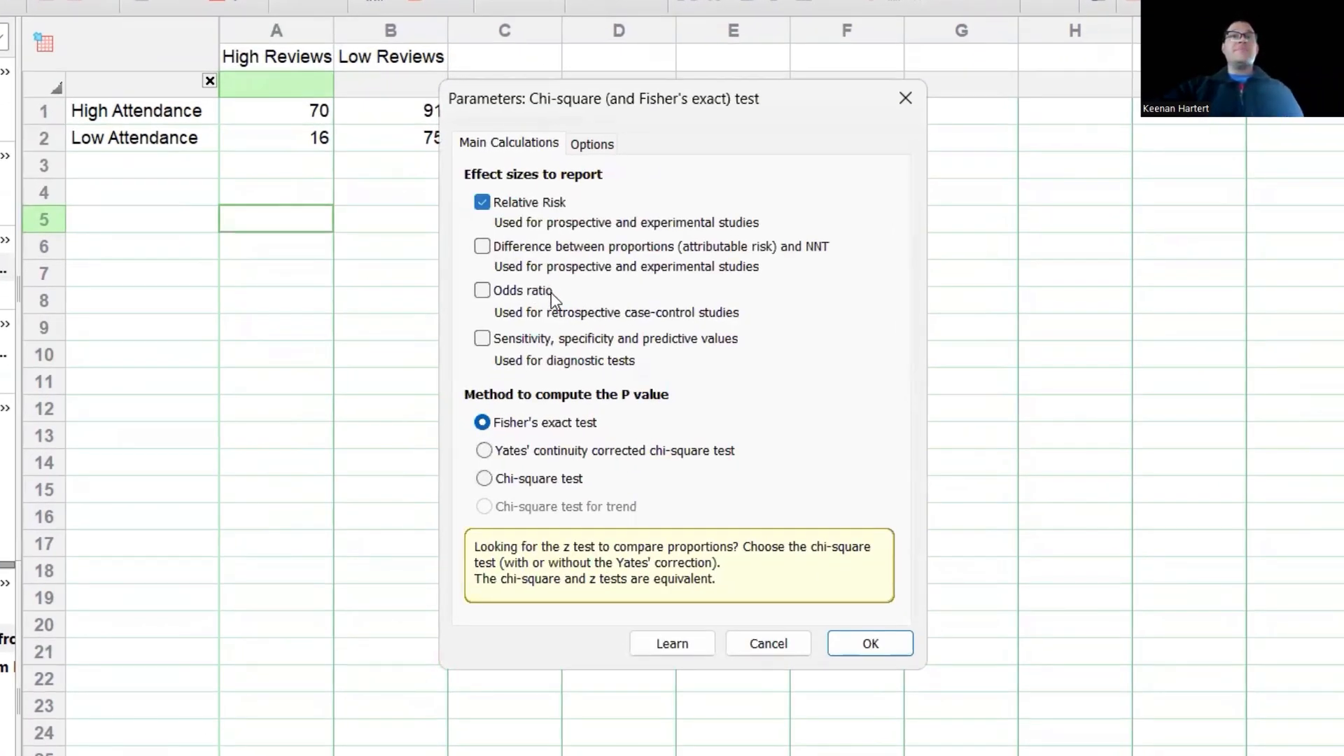
left_click(484, 291)
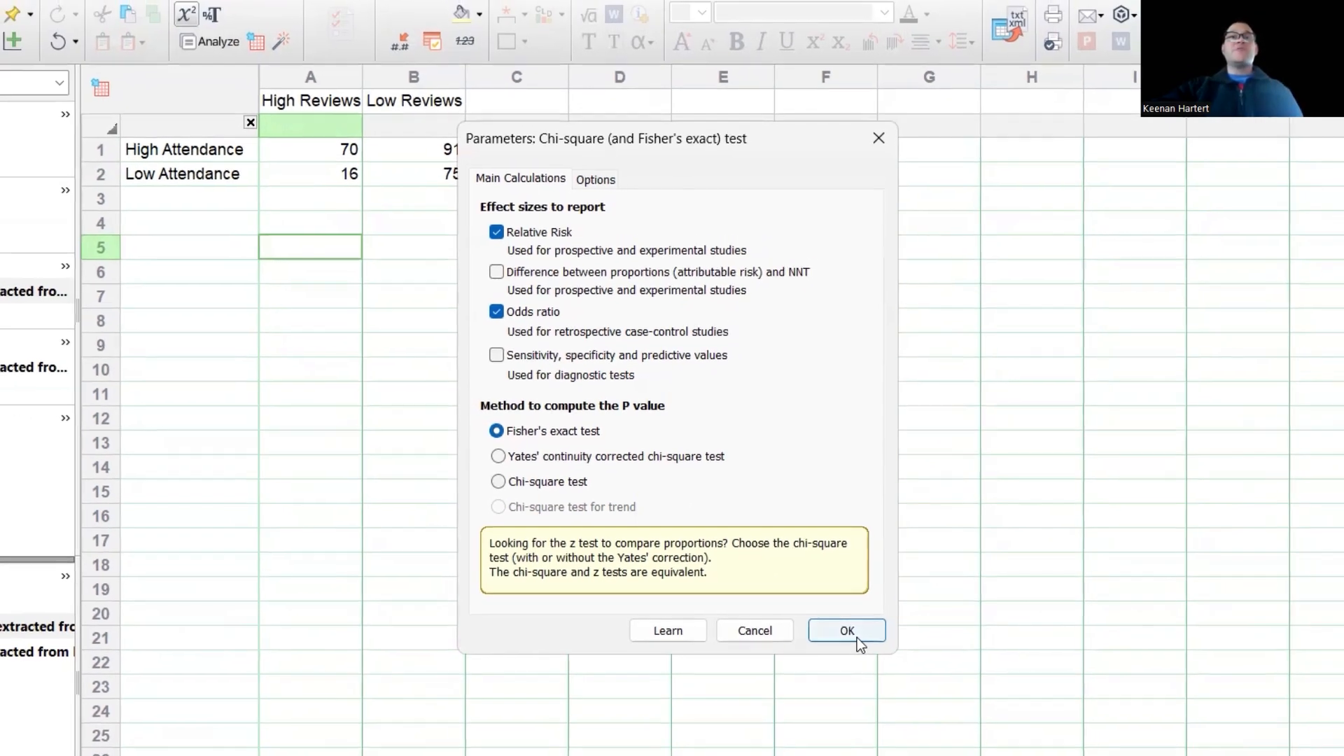
left_click(856, 636)
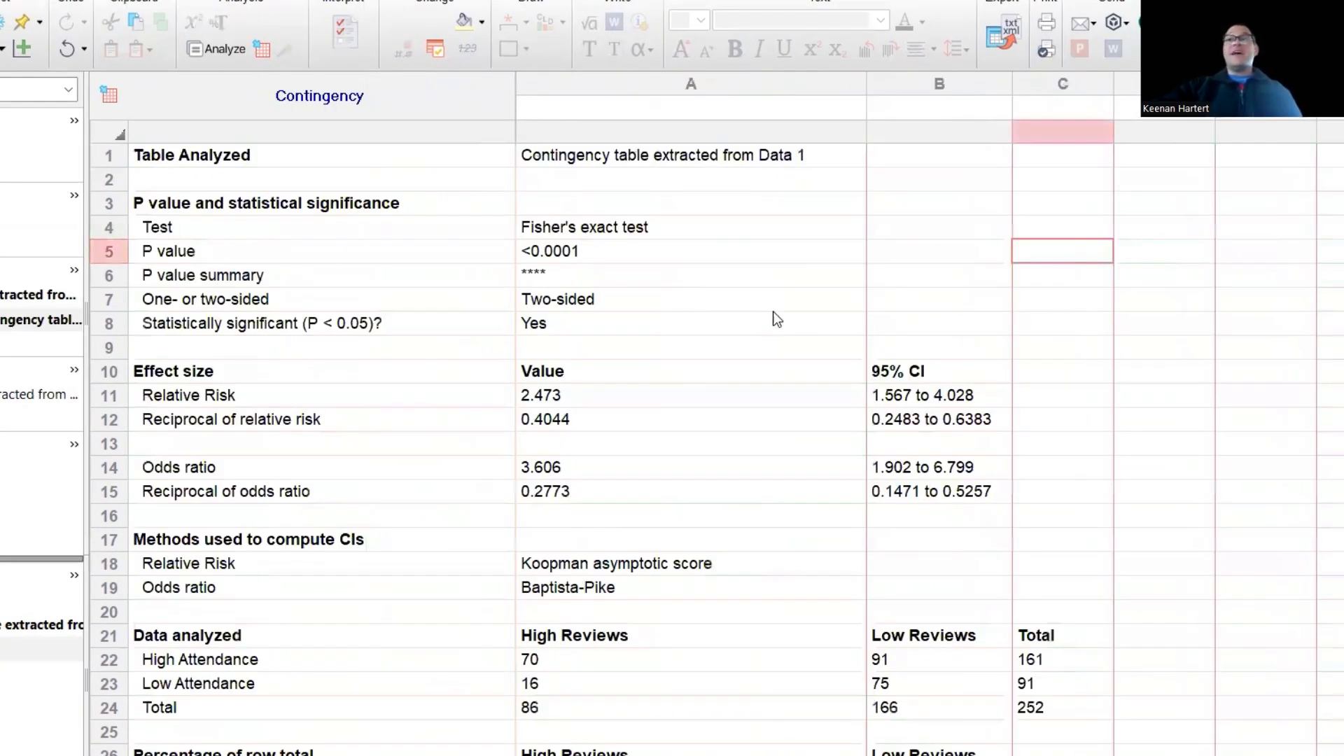
Examine the Fisher's exact test P value and the relative risk and odds ratio with their confidence intervals.
left_click(553, 253)
left_click(1023, 279)
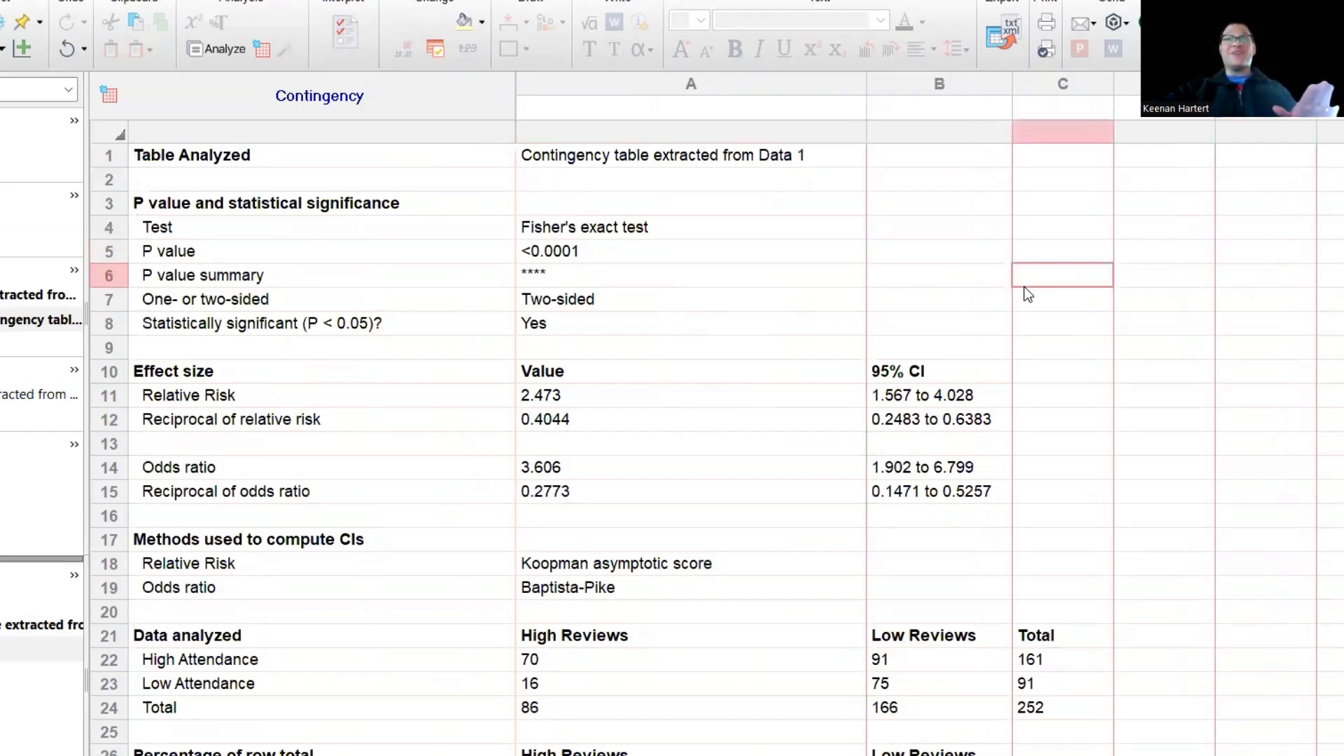
scroll(1078, 372, "down", 1)
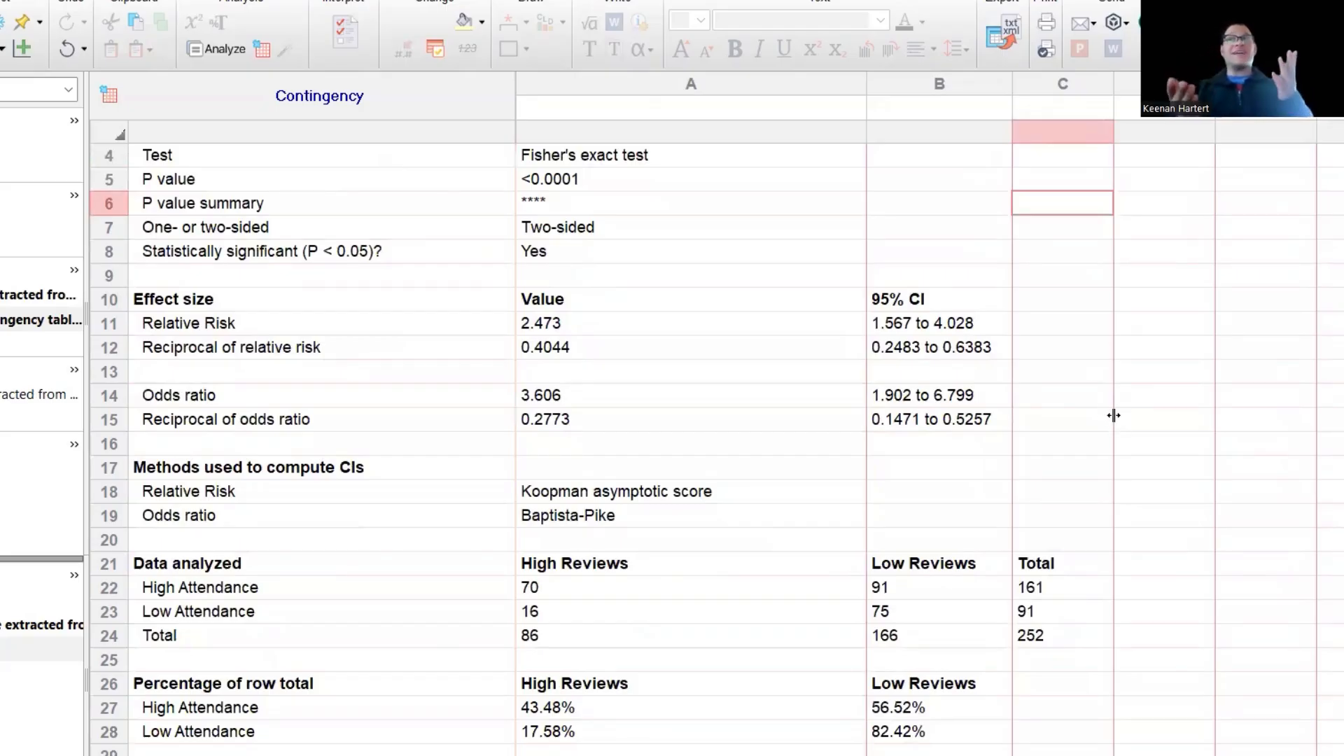
scroll(1059, 378, "down", 3)
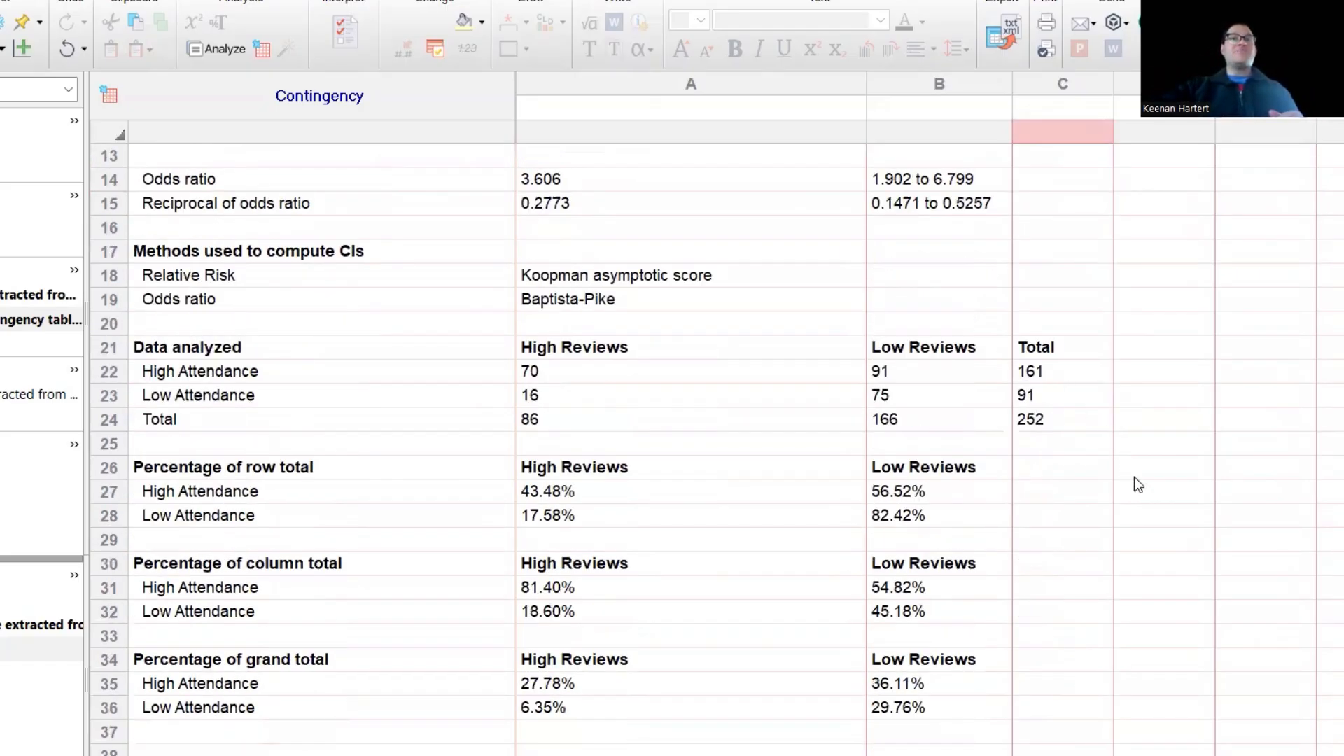
scroll(502, 399, "up", 3)
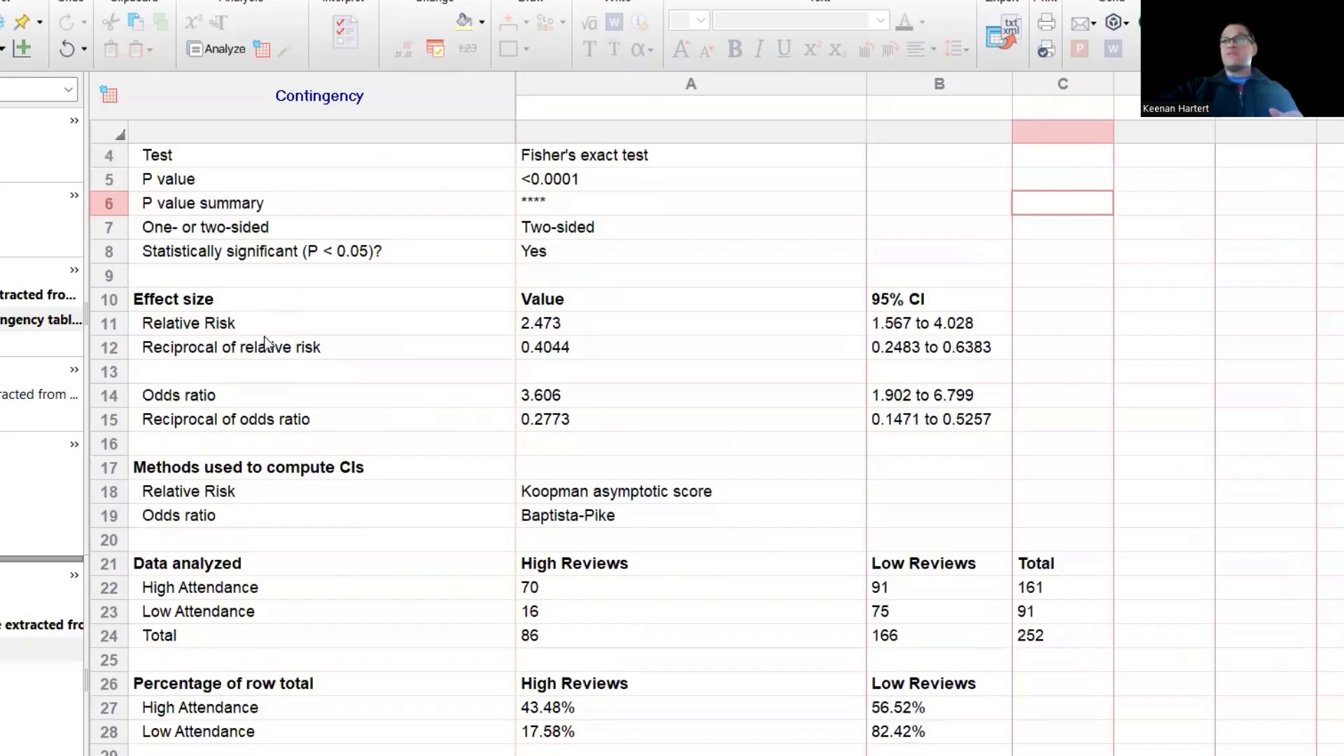
scroll(265, 337, "down", 3)
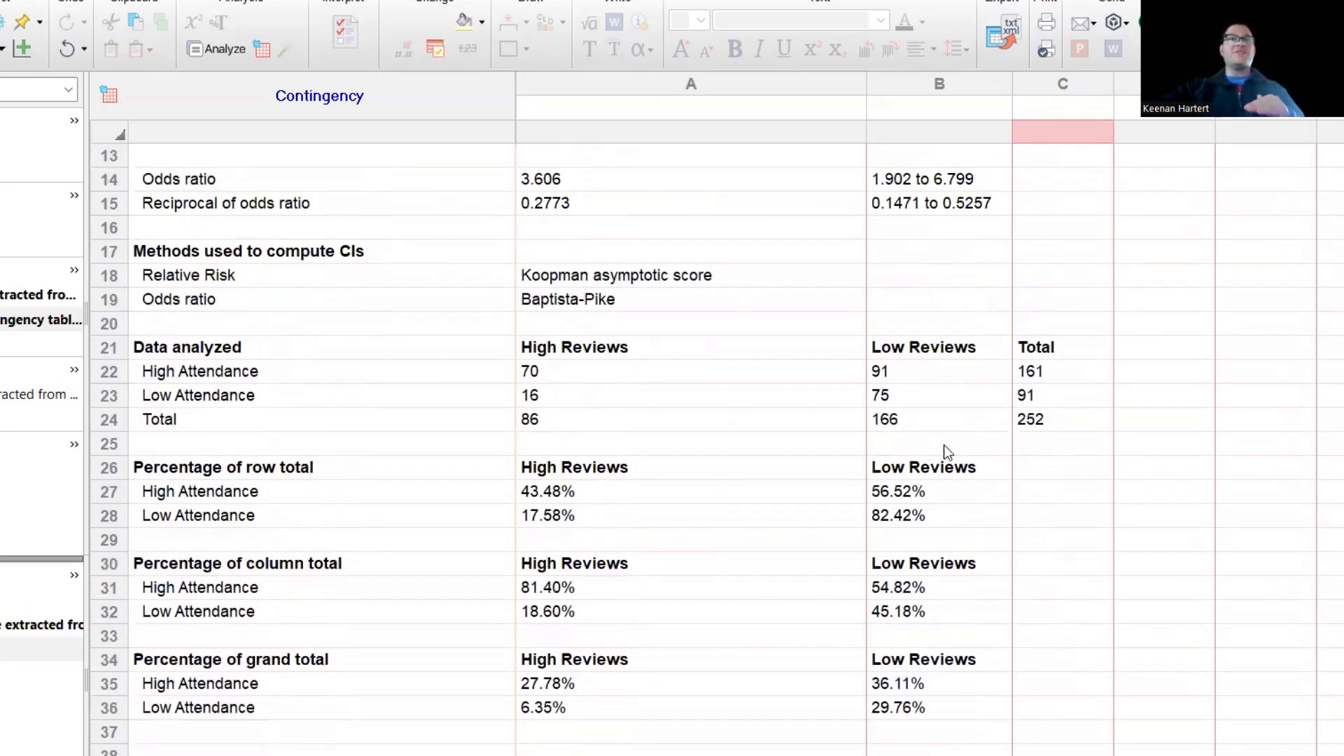
Examine the analyzed data counts, including the attendance row totals and the review column totals.
left_click(439, 375)
left_click(607, 356)
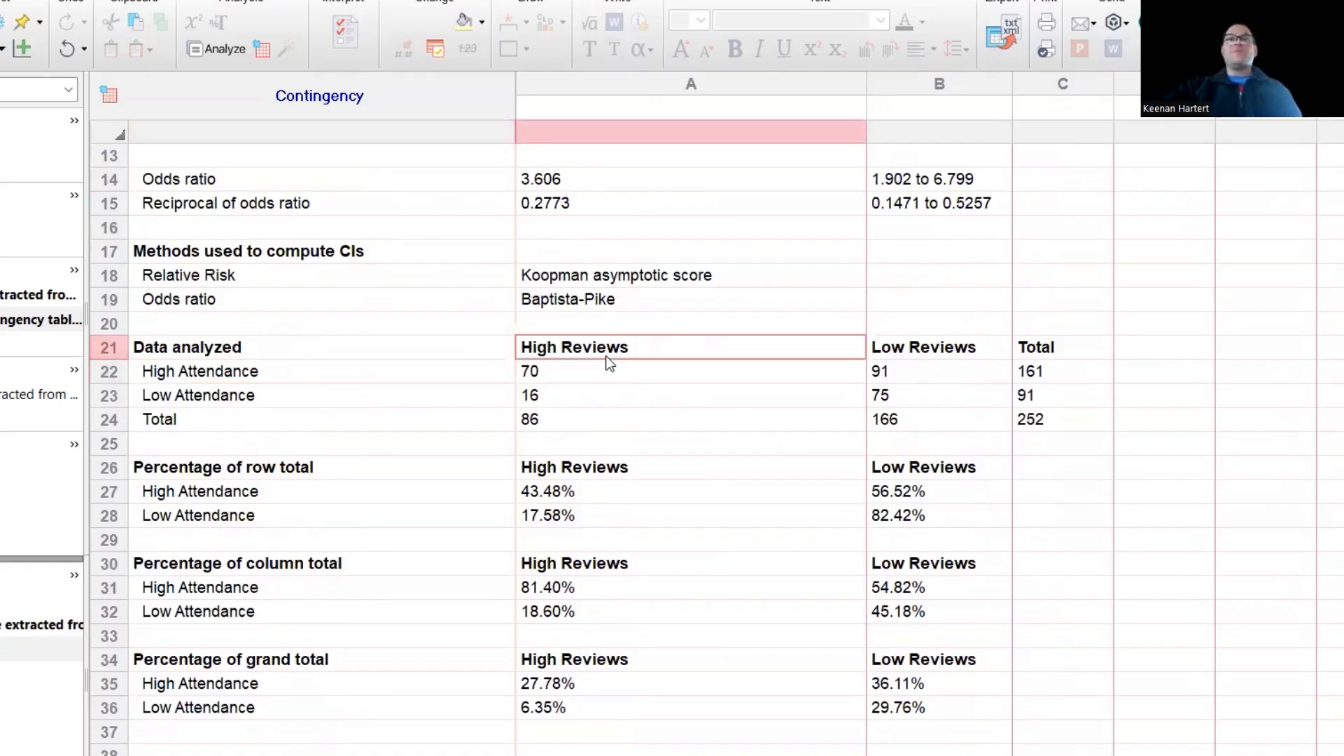
scroll(812, 349, "down", 1)
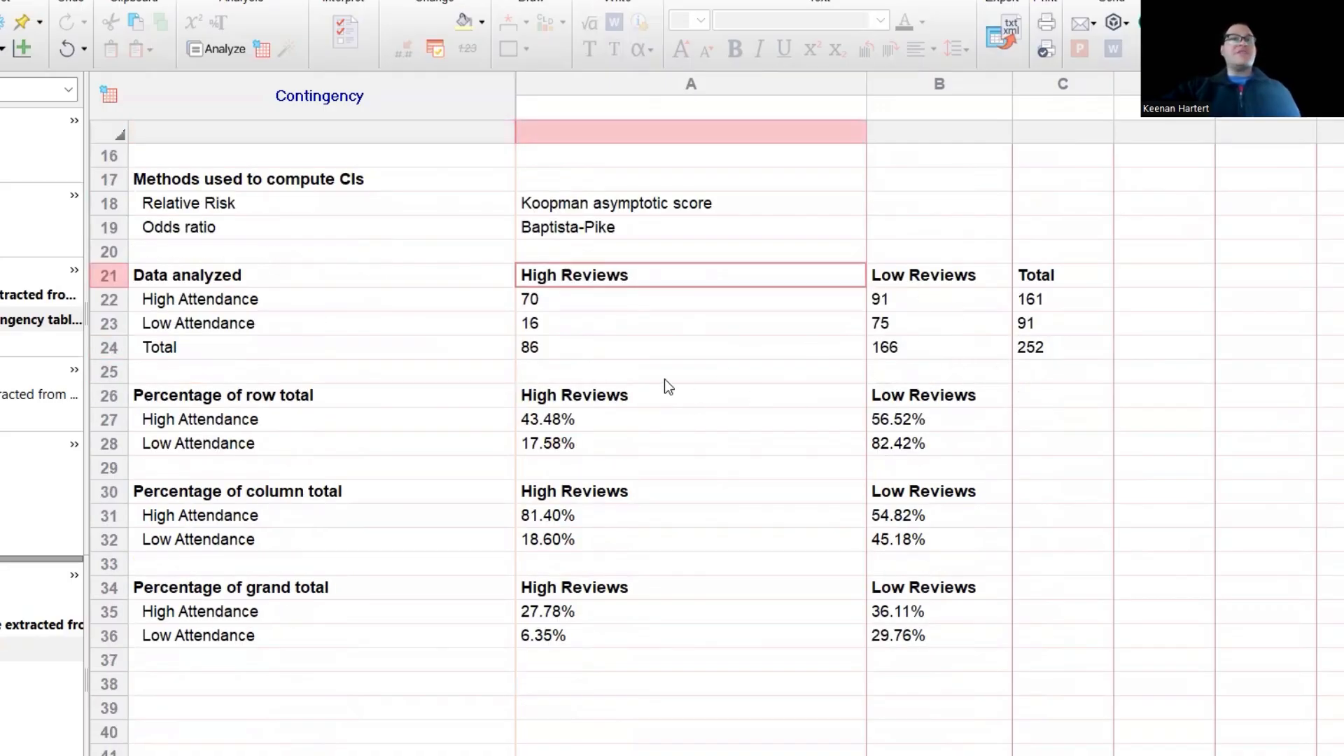
scroll(641, 317, "down", 1)
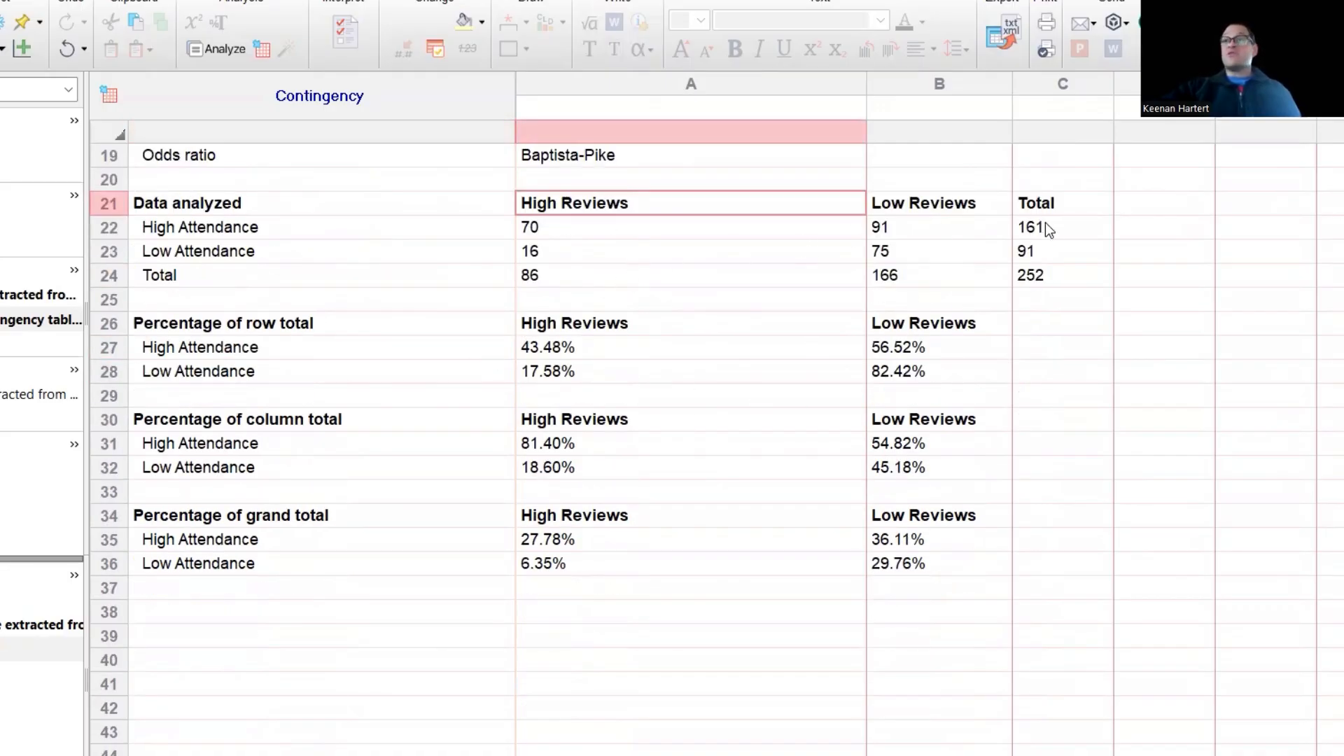
left_click_drag(1064, 220, 1065, 246)
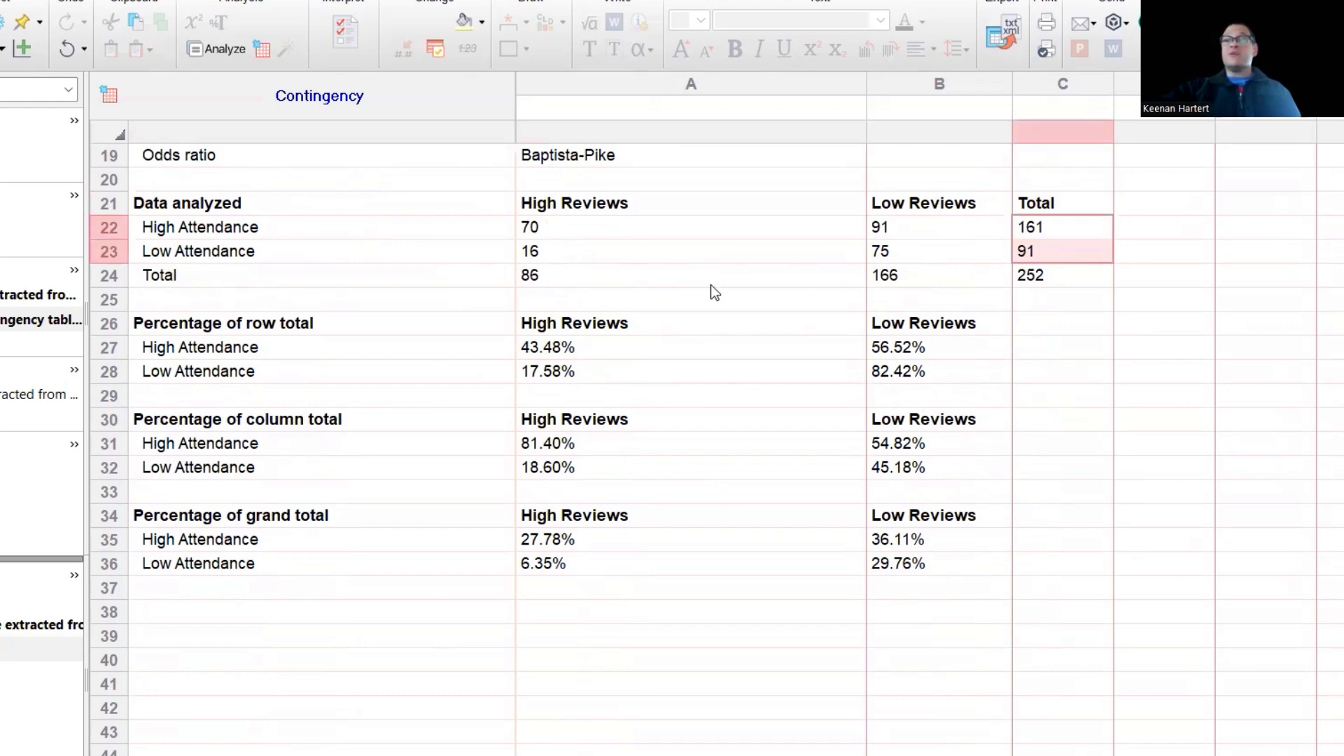
left_click_drag(729, 284, 901, 278)
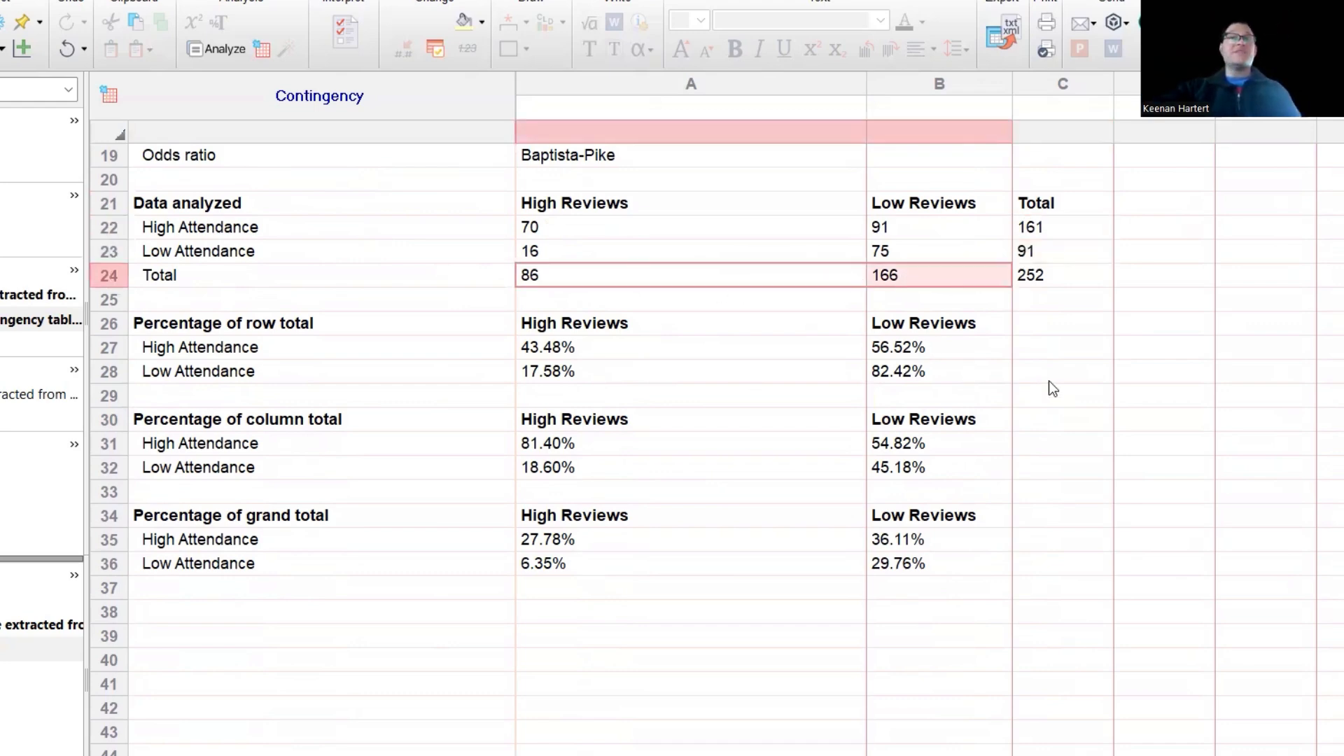
Examine the percentages of row total for High and Low Attendance across High and Low Reviews.
left_click(574, 390)
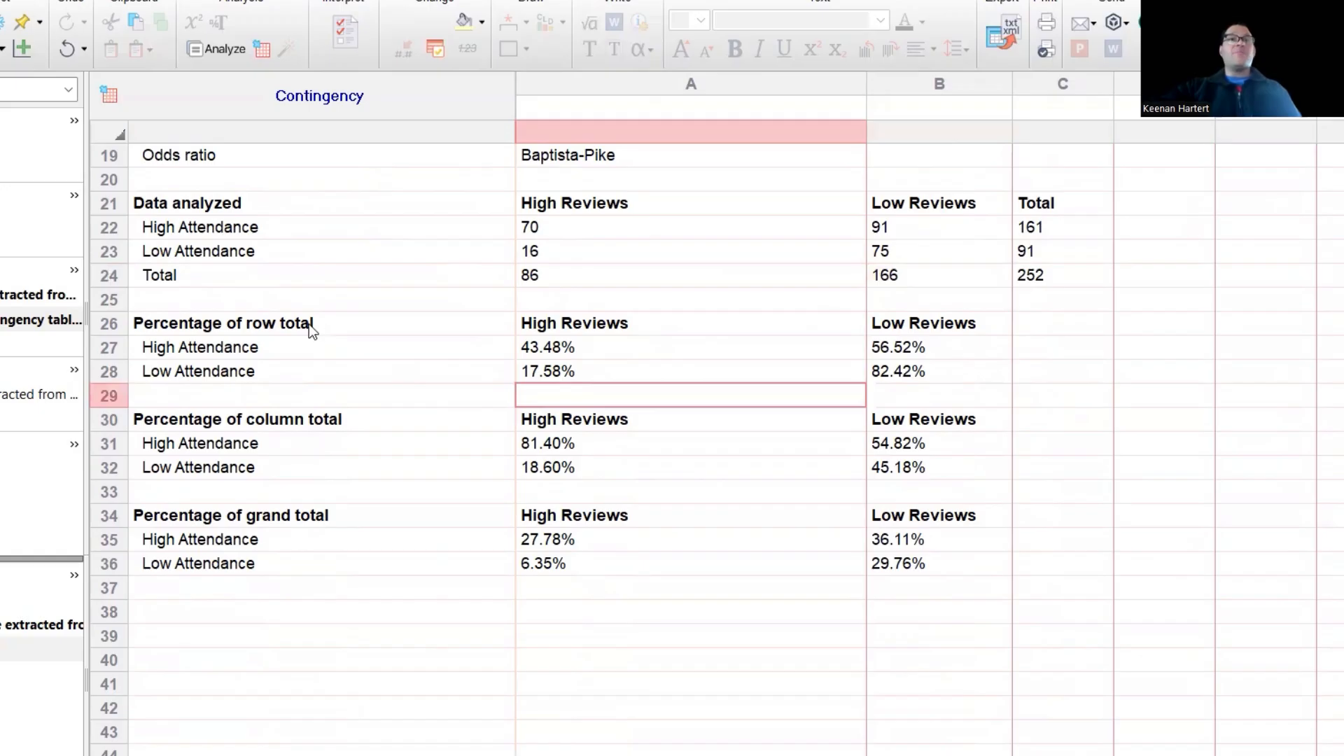
left_click(310, 324)
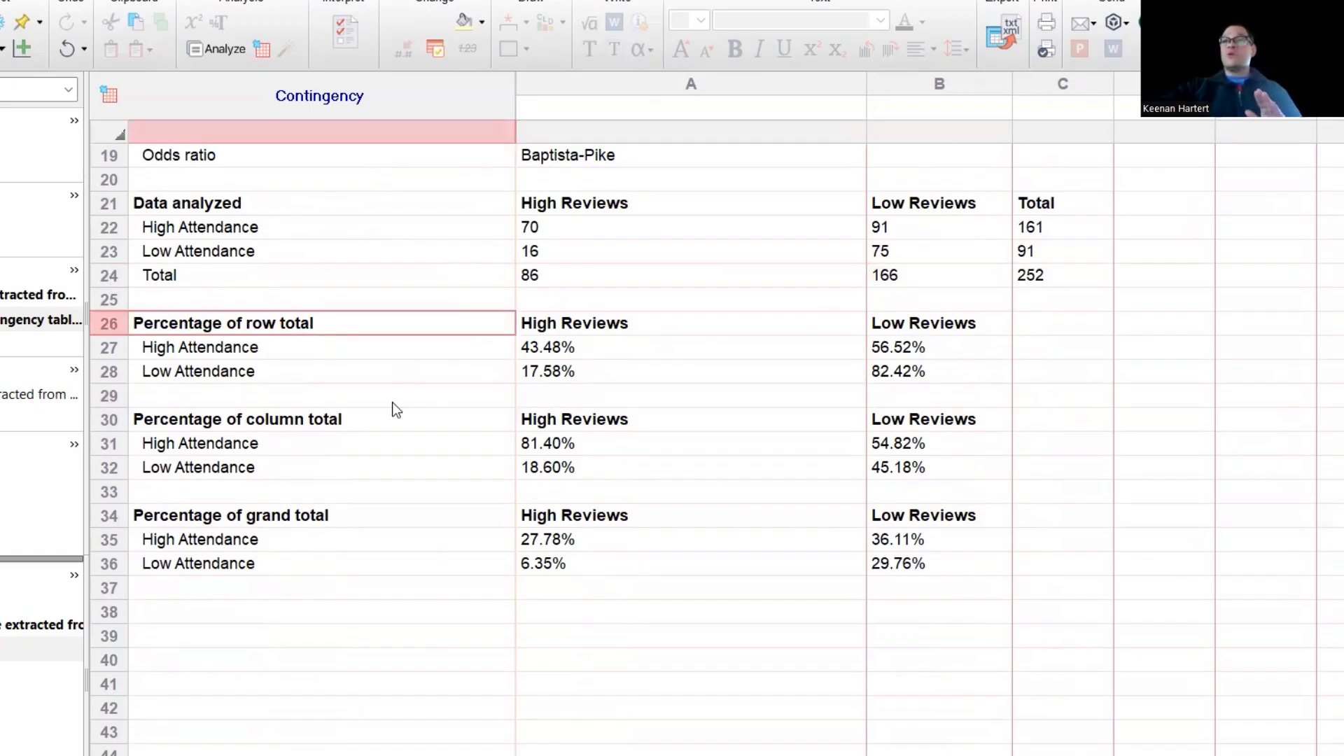
left_click(480, 420)
left_click(441, 352)
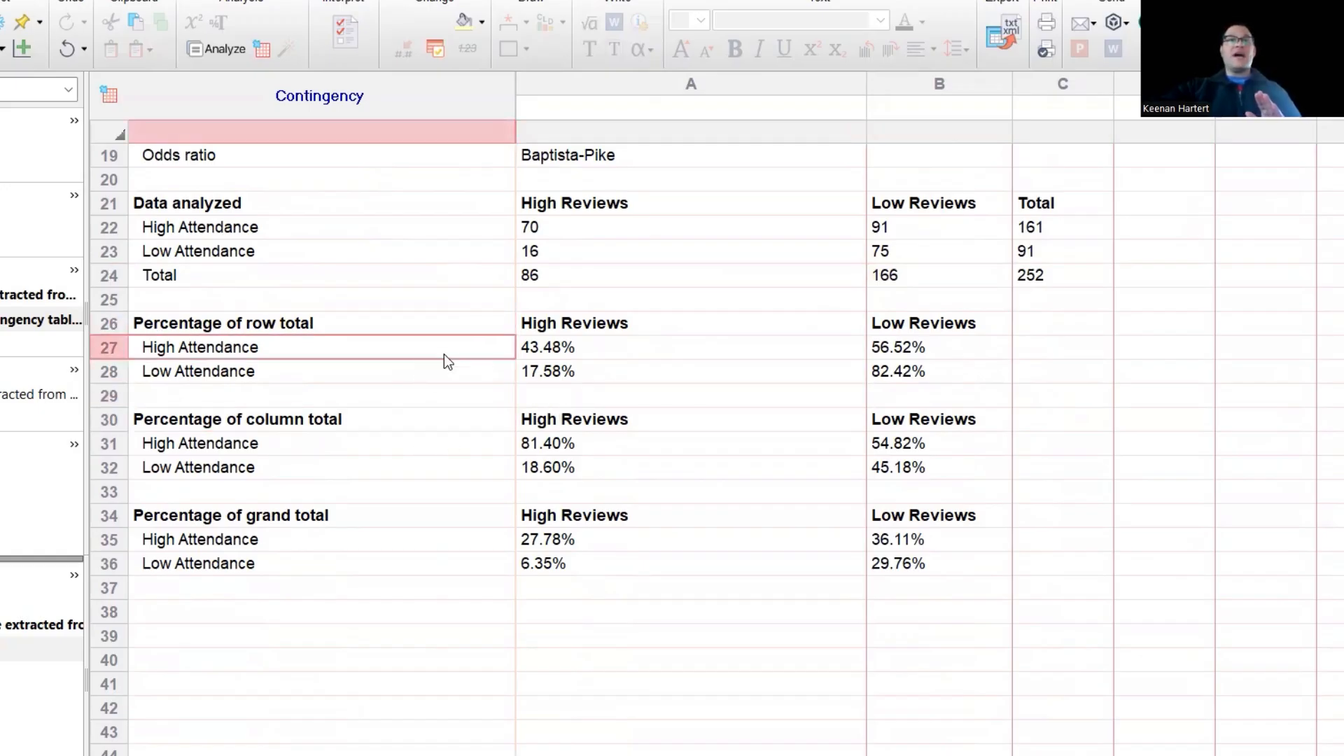
left_click(576, 343)
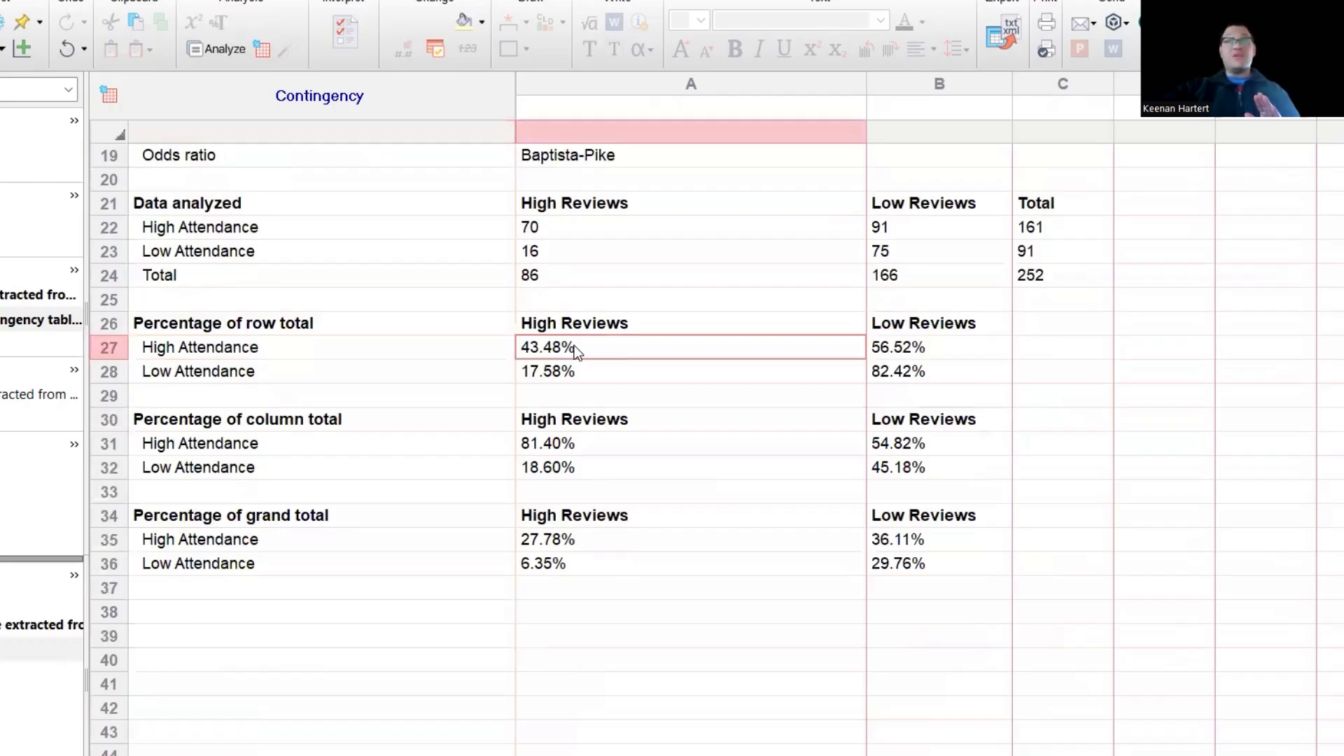
left_click_drag(892, 343, 400, 357)
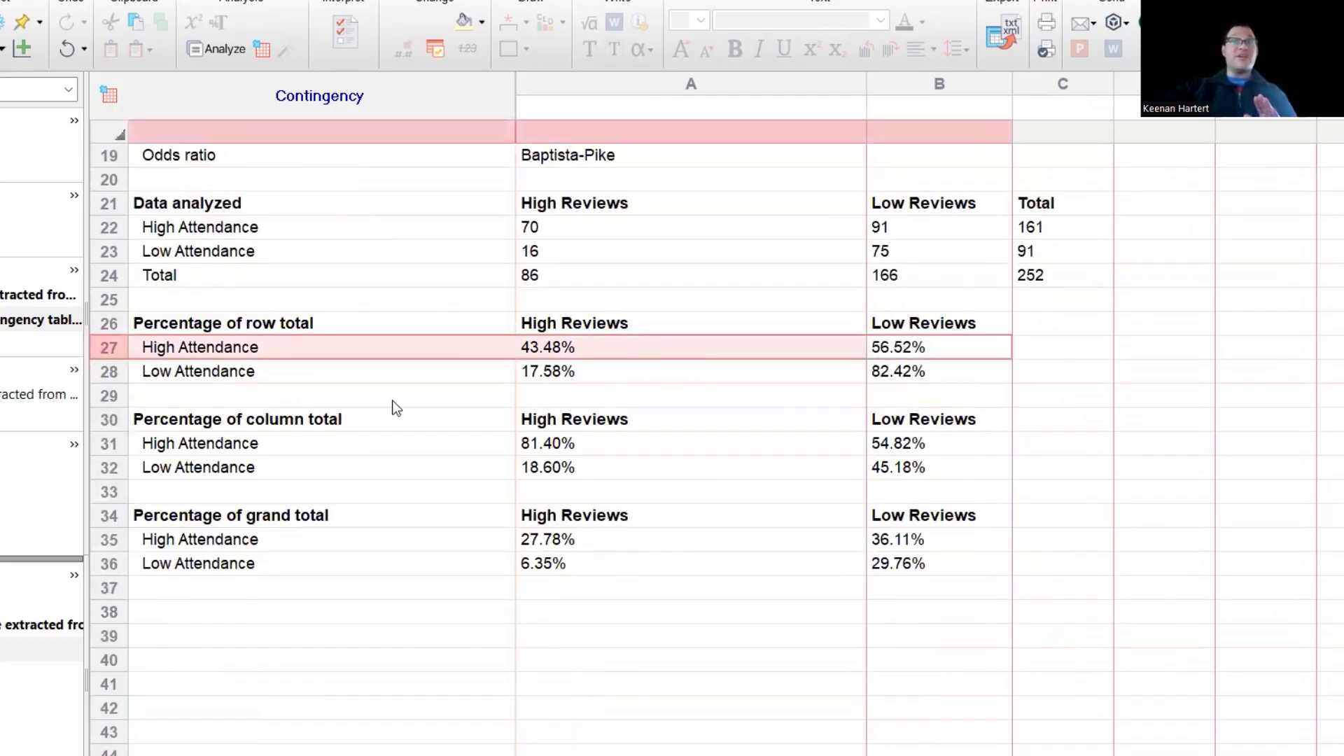
left_click(390, 437)
left_click_drag(384, 372, 899, 371)
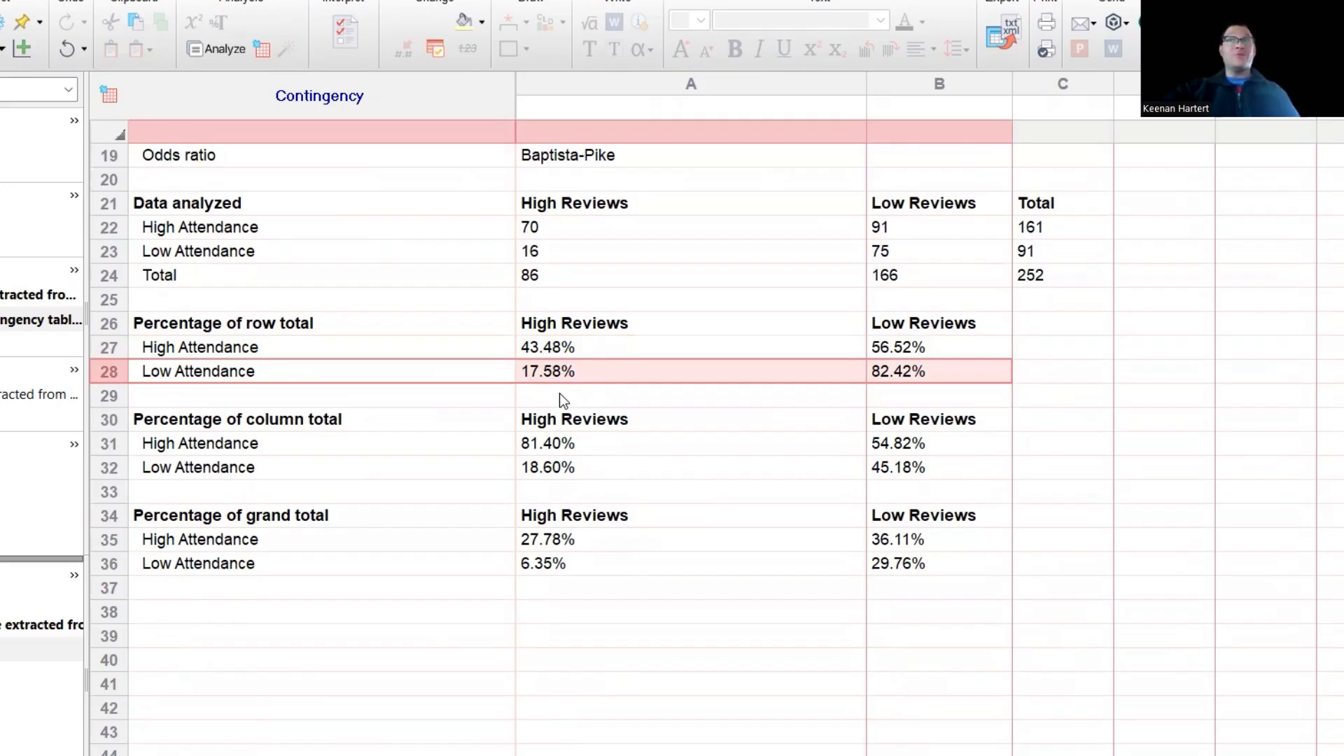
Examine the percentages of column total within the High Reviews and Low Reviews columns.
left_click(700, 539)
left_click(408, 423)
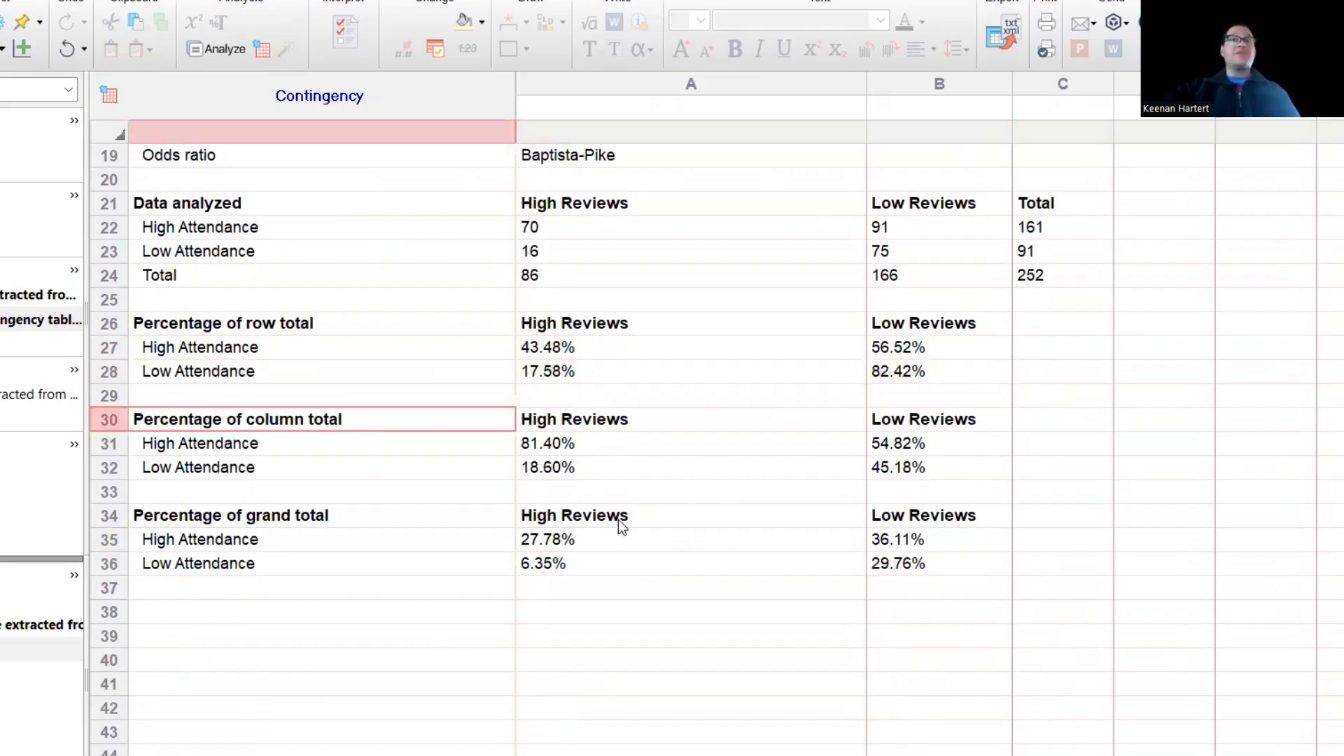
left_click_drag(633, 420, 634, 467)
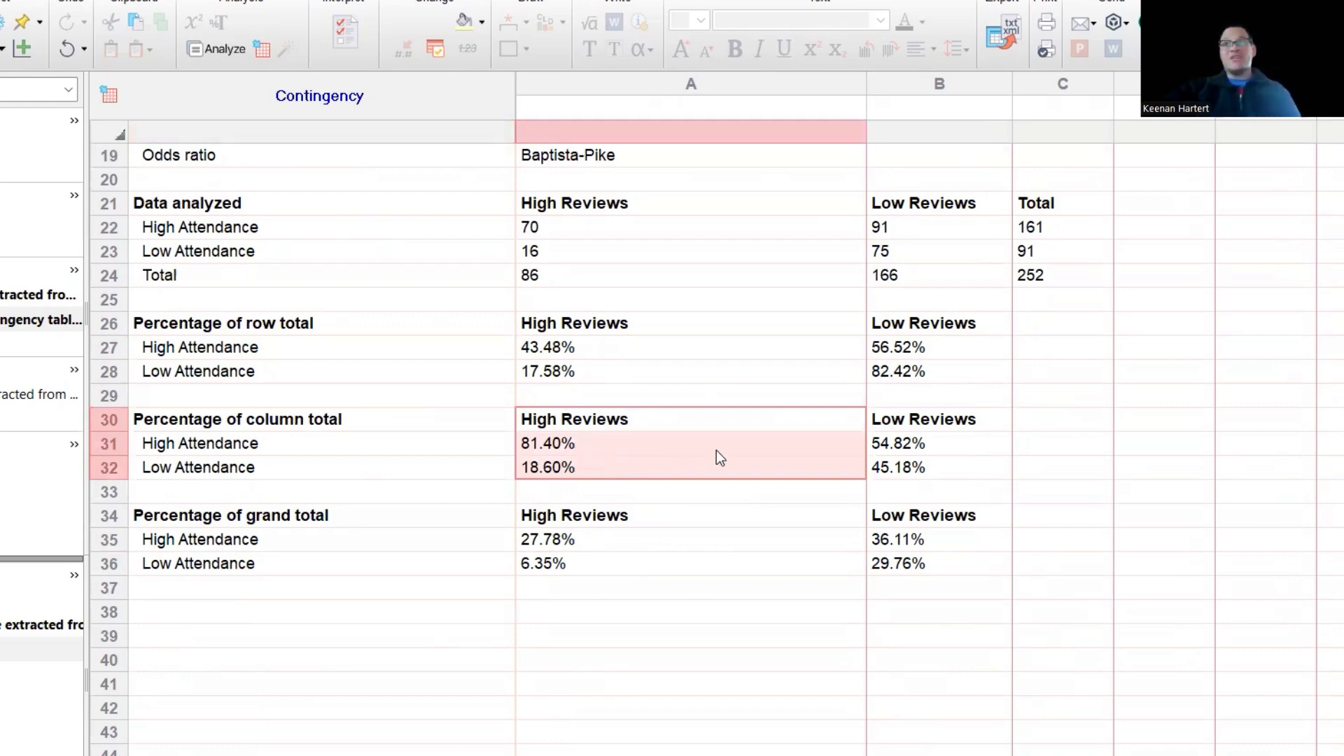
left_click(1086, 448)
left_click_drag(937, 420, 939, 471)
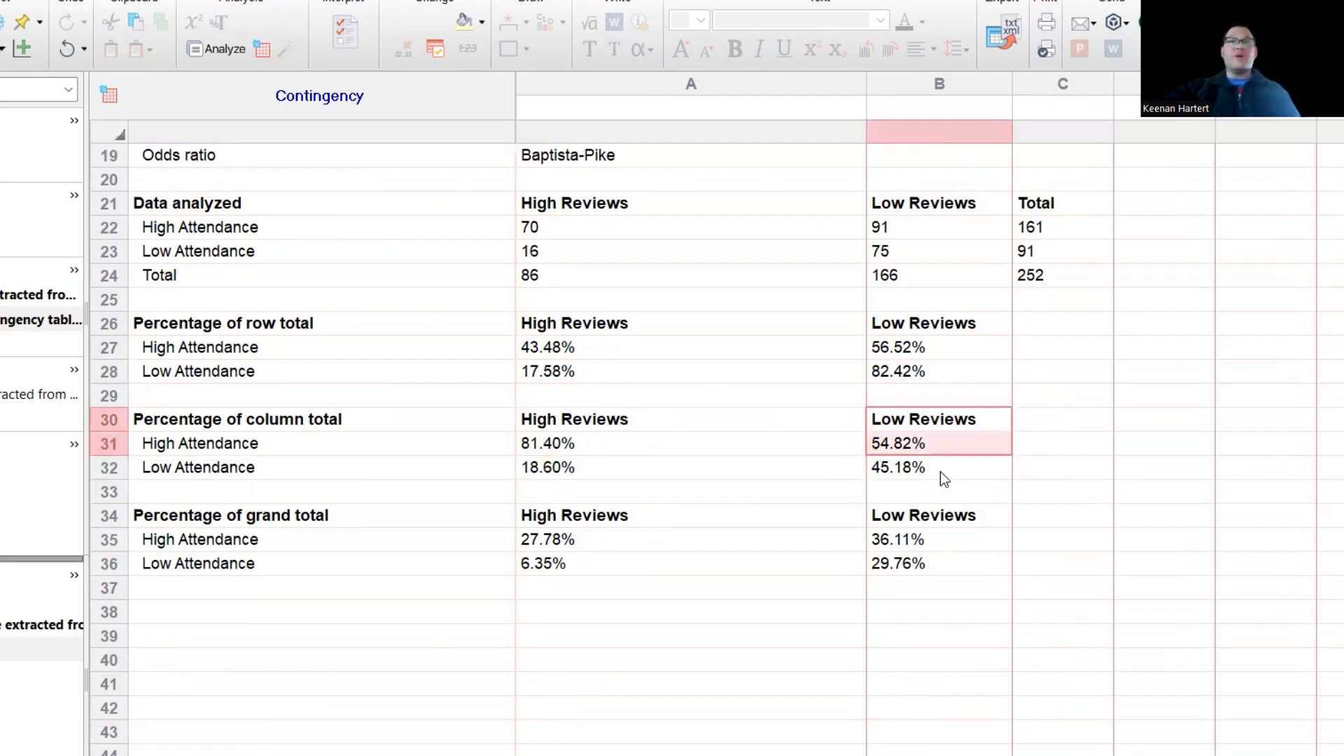
left_click(1162, 420)
Examine the percentages of grand total for all four attendance and review combinations.
left_click(352, 528)
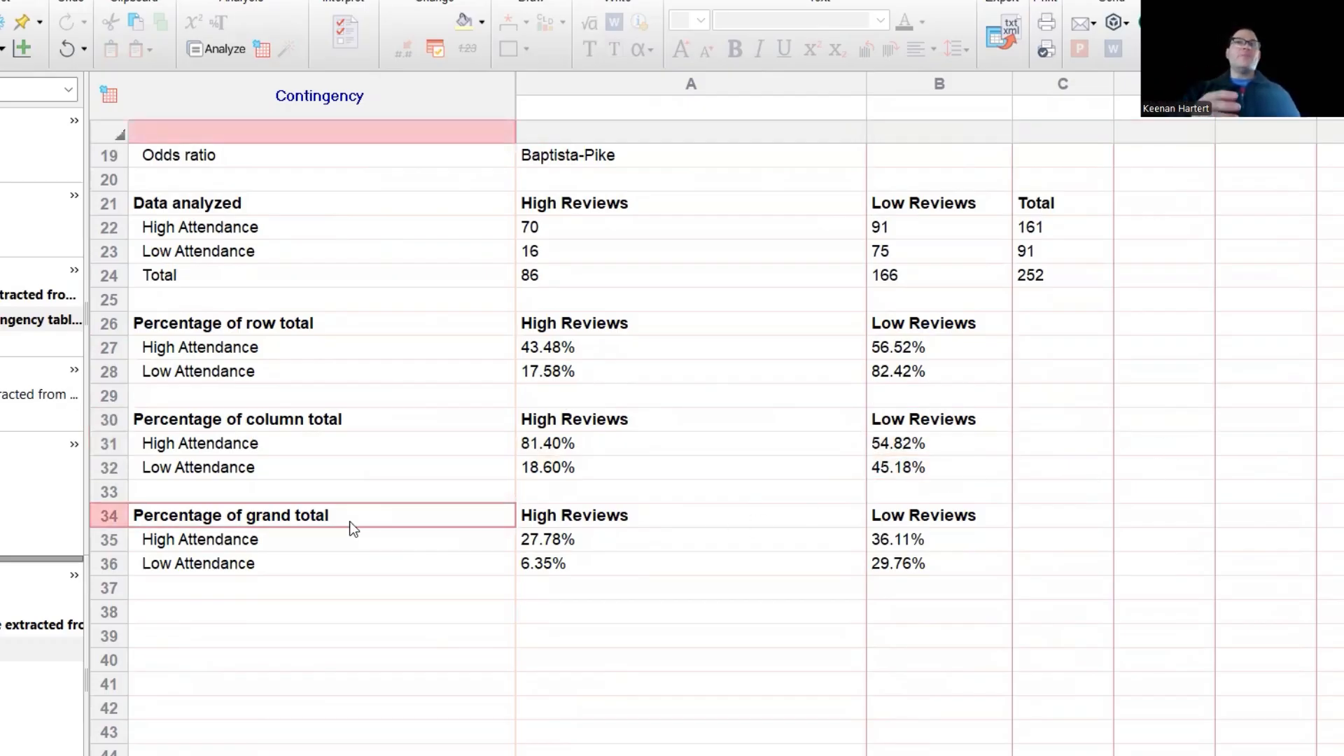
left_click(604, 637)
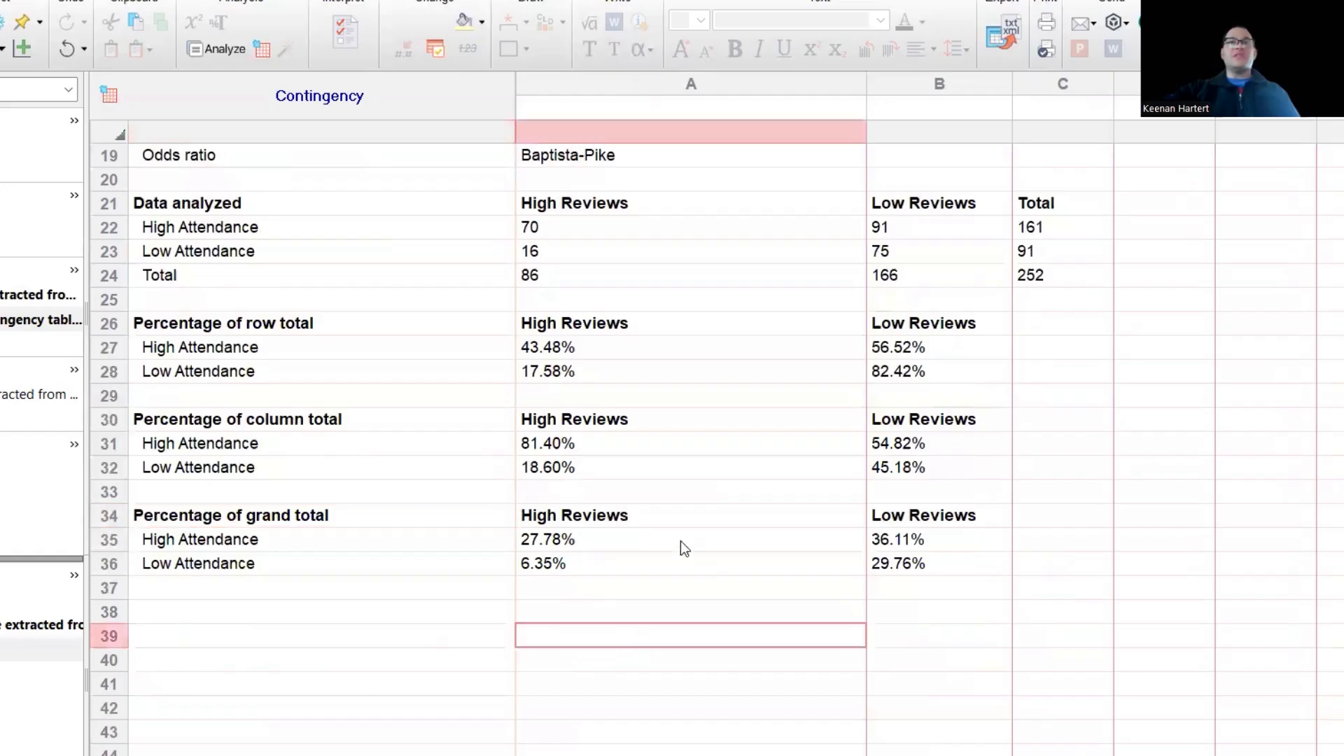
left_click_drag(680, 541, 938, 556)
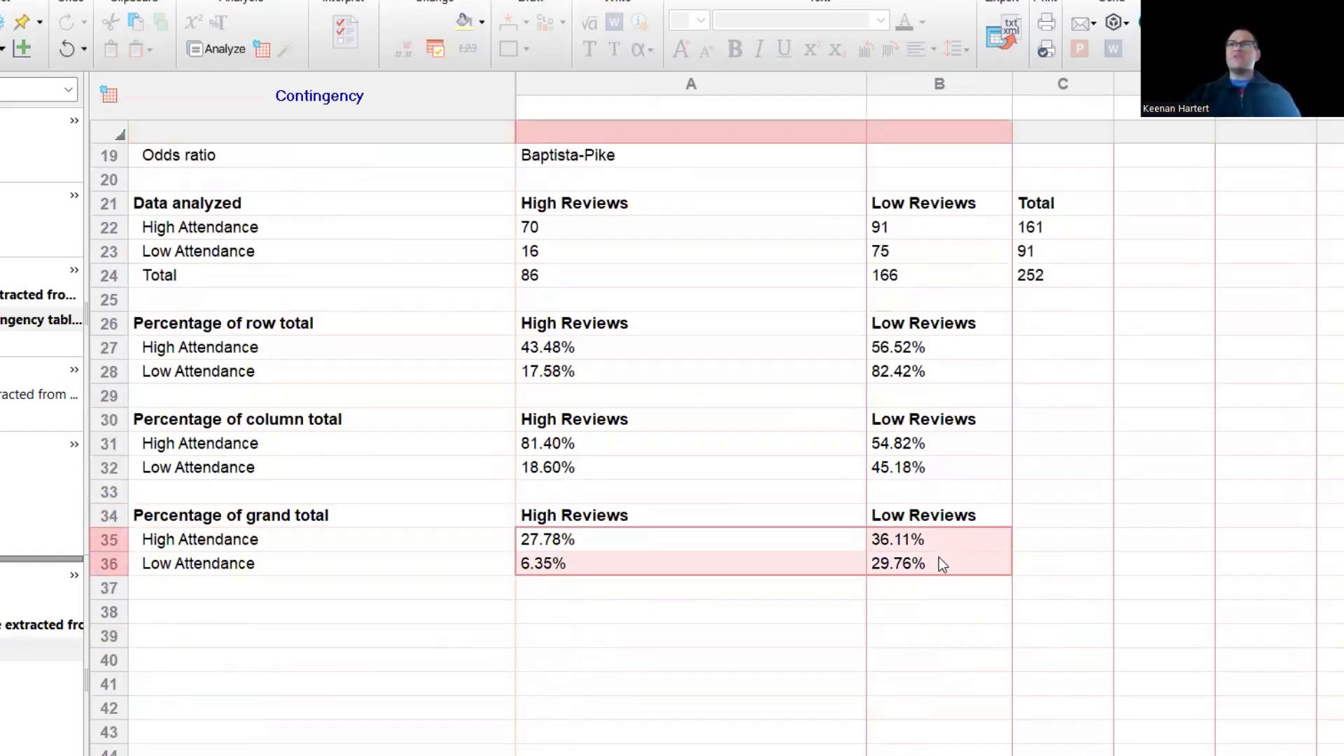
Recheck the P value at the start of the Fisher's exact test results, and return to the Data 1 table.
scroll(961, 443, "up", 6)
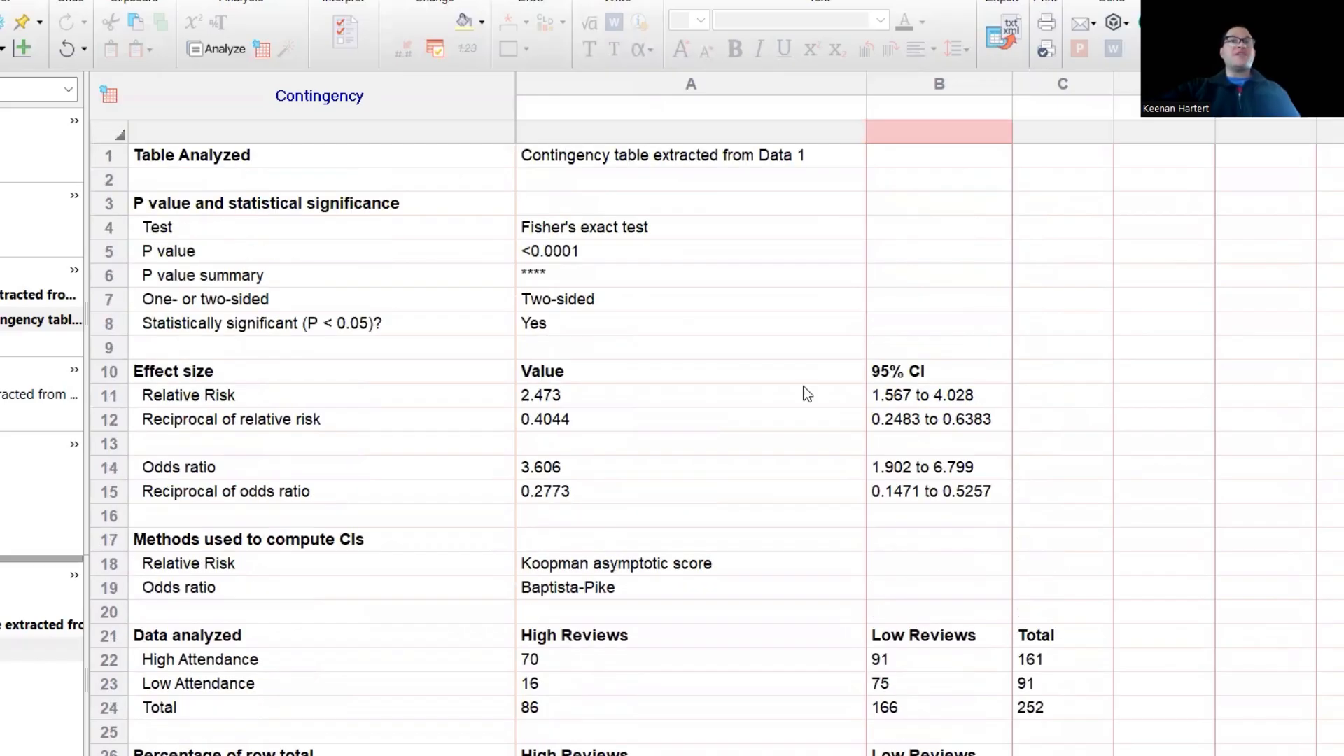
left_click(847, 277)
left_click(772, 250)
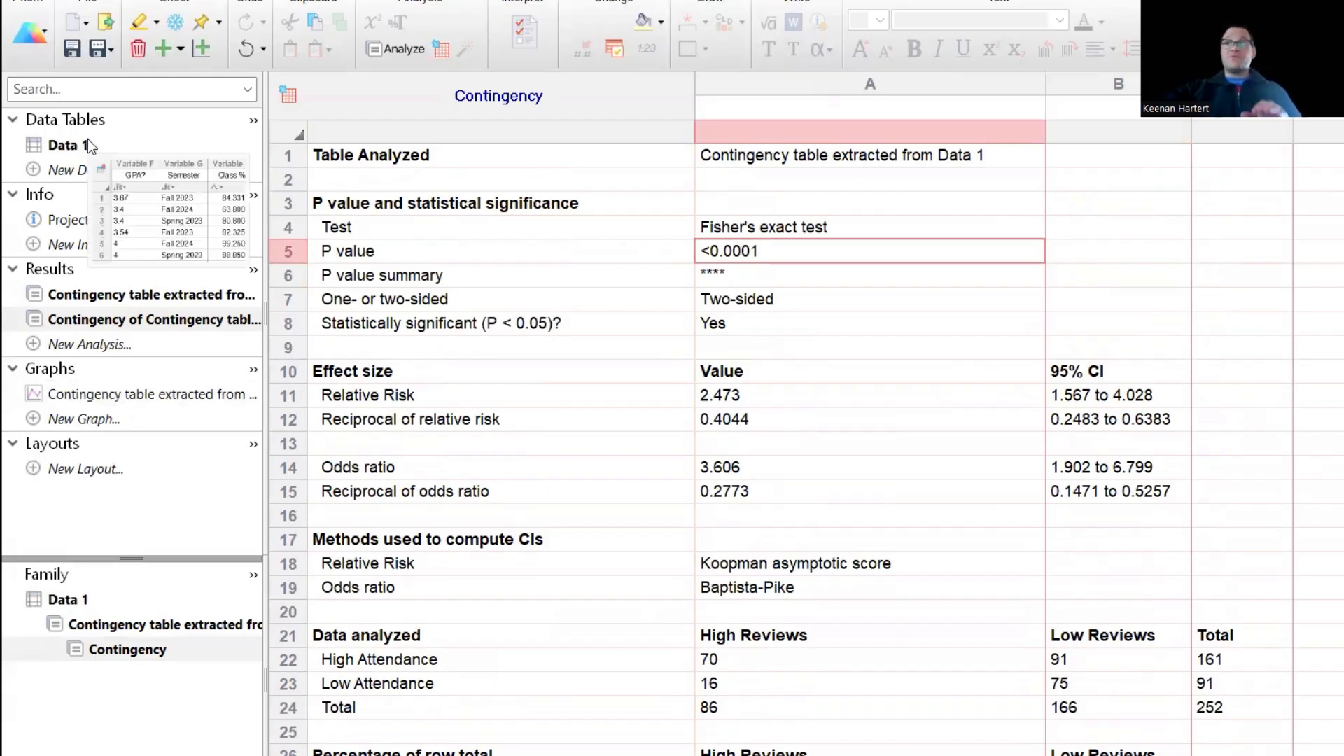
left_click(106, 291)
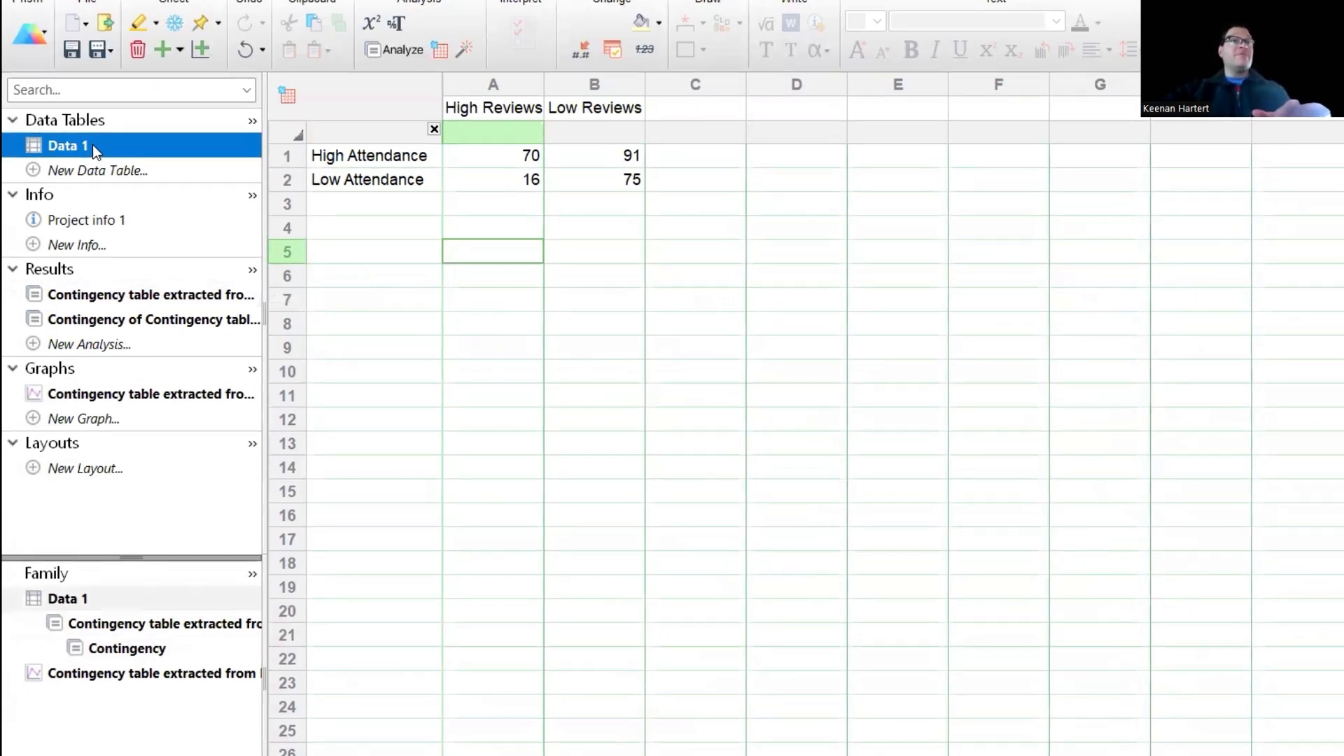
left_click(93, 144)
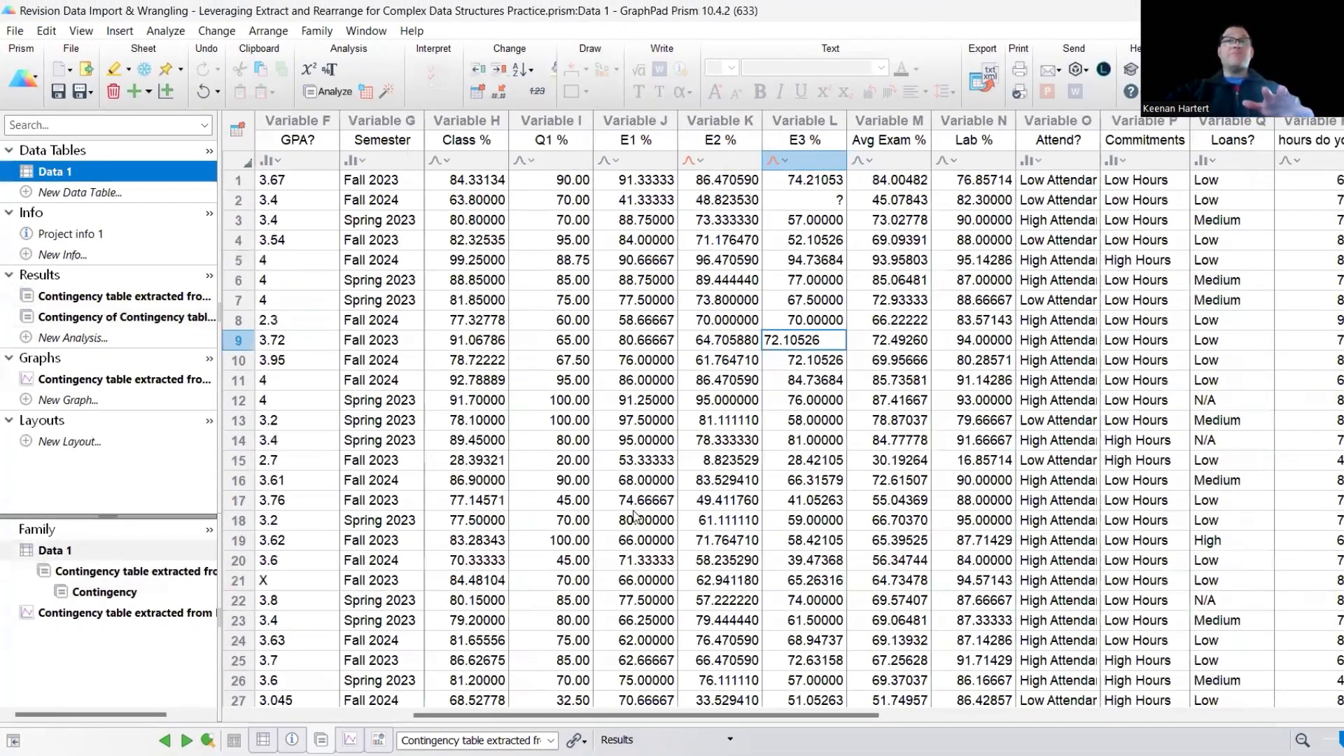